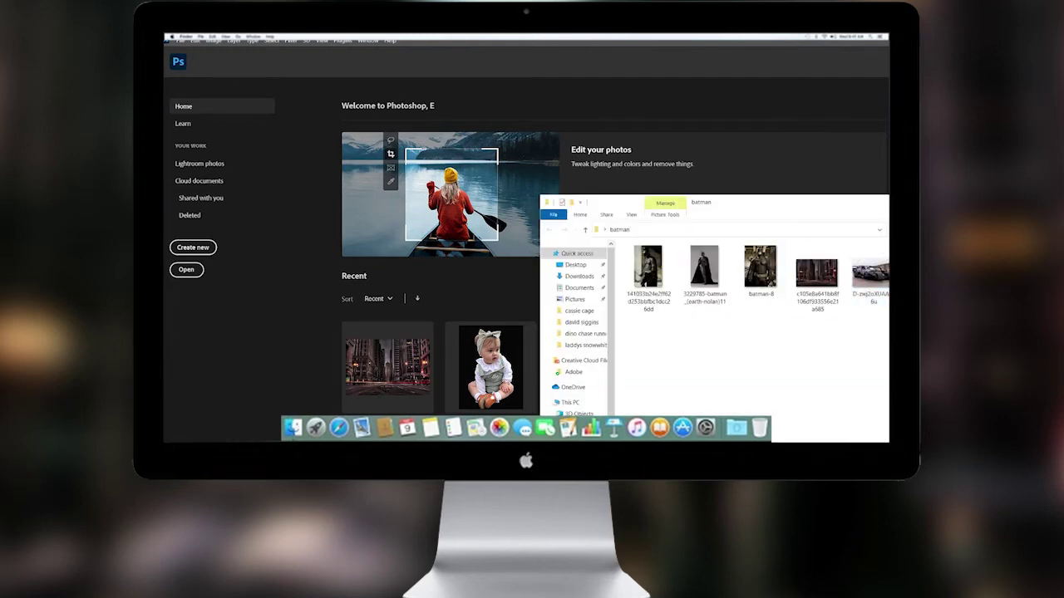
# Drag the tanker-train hero photo into Photoshop as the base image and zoom in.
pyautogui.moveTo(869, 270); pyautogui.dragTo(570, 91)
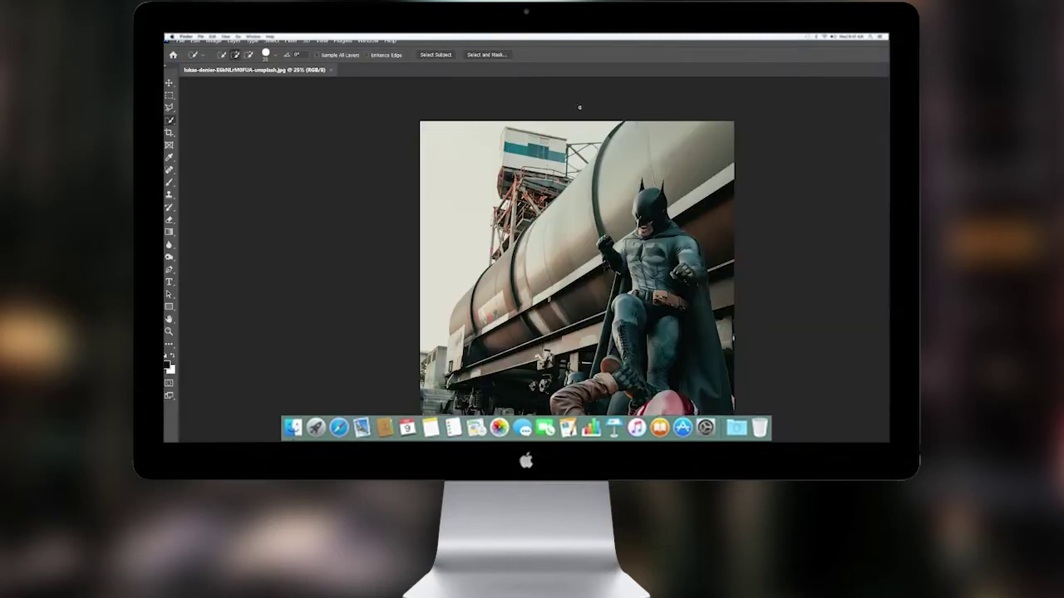
pyautogui.scroll(1, 666, 357)
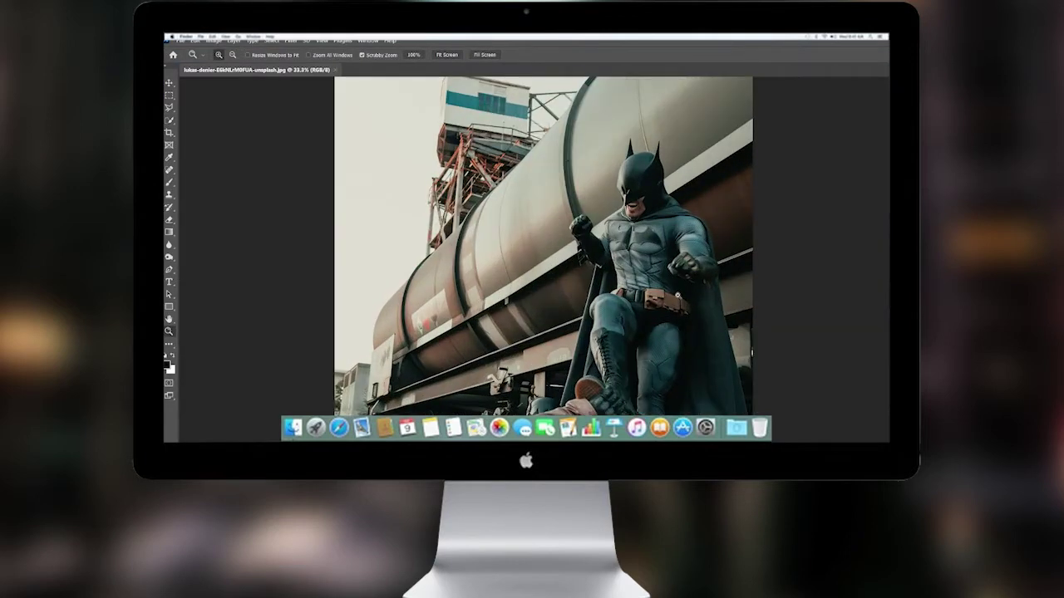
pyautogui.scroll(1, 698, 318)
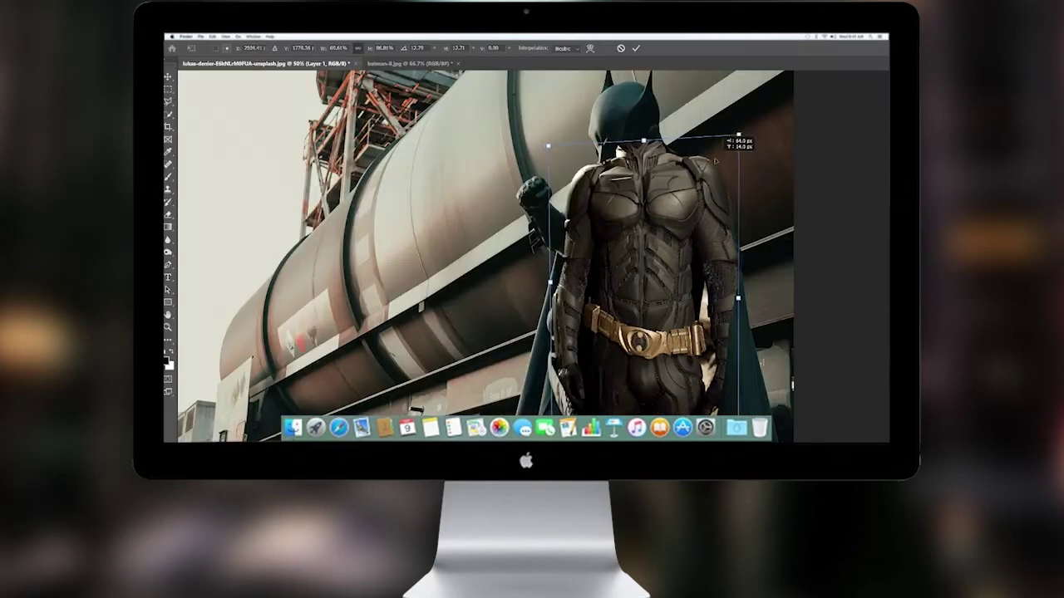
# Scale, narrow, skew and tilt the pasted armoured suit, moving it left onto the figure's torso.
pyautogui.moveTo(737, 136)
pyautogui.mouseDown()
pyautogui.moveTo(738, 171)
pyautogui.moveTo(734, 148)
pyautogui.mouseUp()
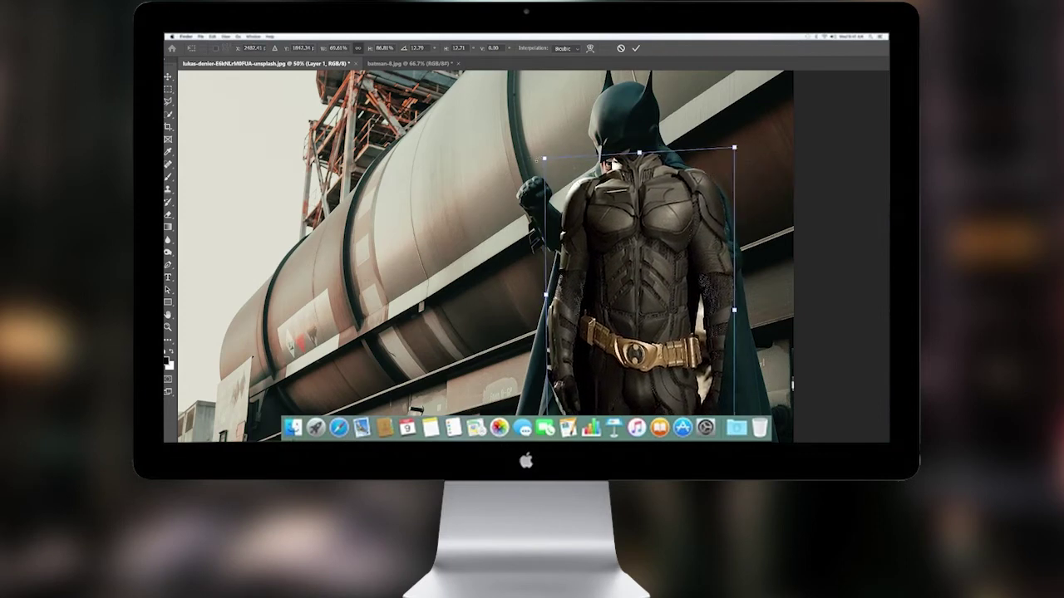
pyautogui.moveTo(544, 158); pyautogui.dragTo(545, 153)
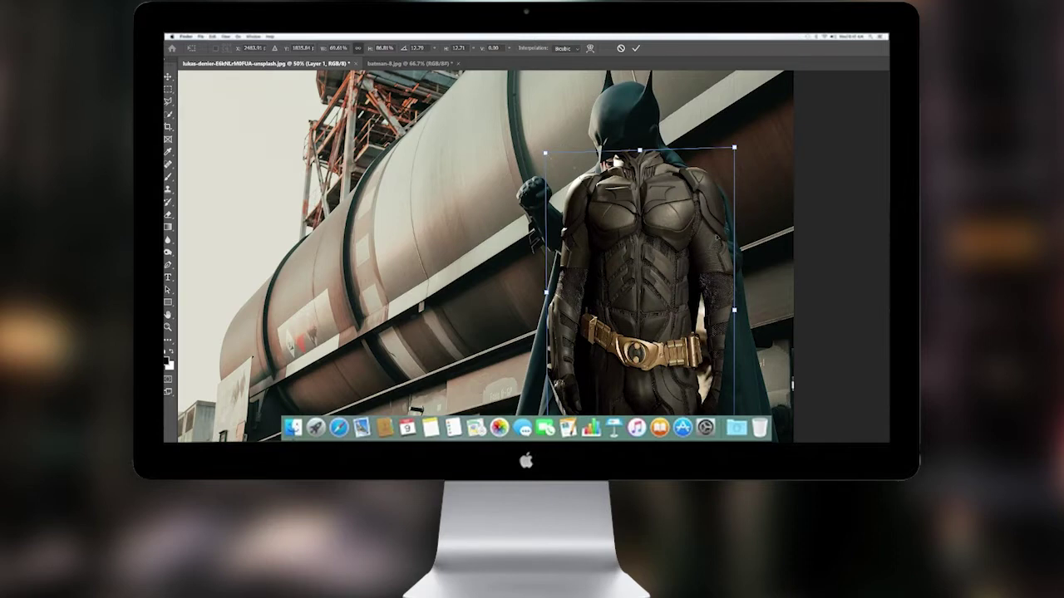
pyautogui.moveTo(641, 220); pyautogui.dragTo(620, 219)
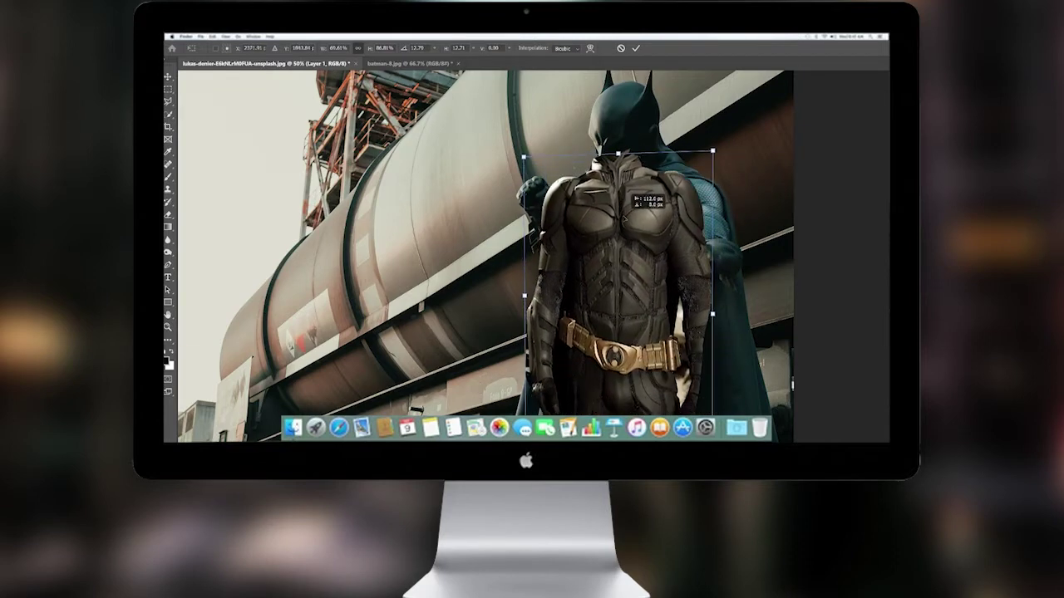
pyautogui.moveTo(524, 153); pyautogui.dragTo(537, 154)
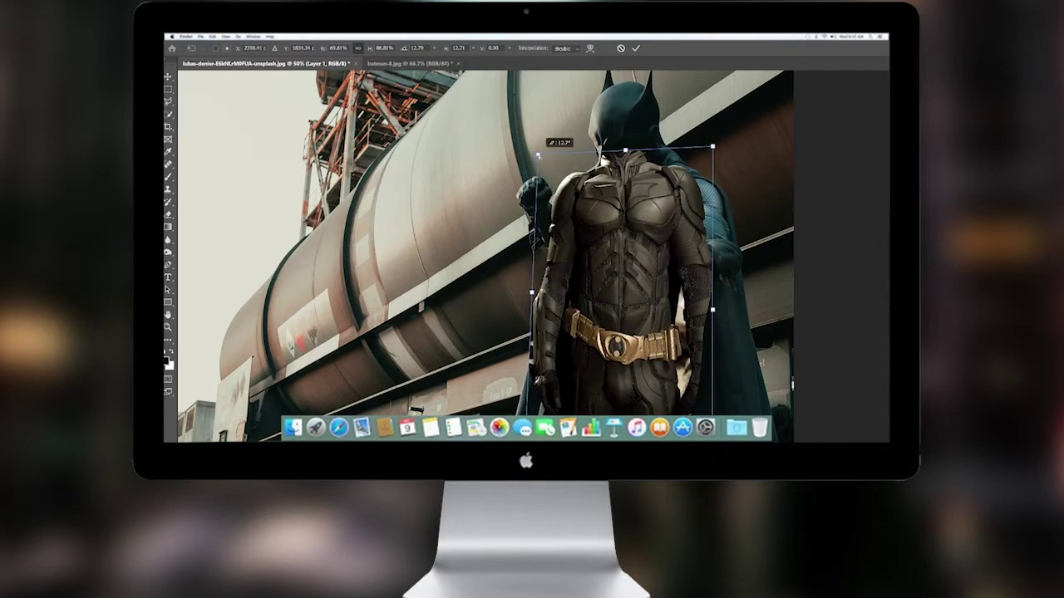
pyautogui.moveTo(532, 292); pyautogui.dragTo(555, 282)
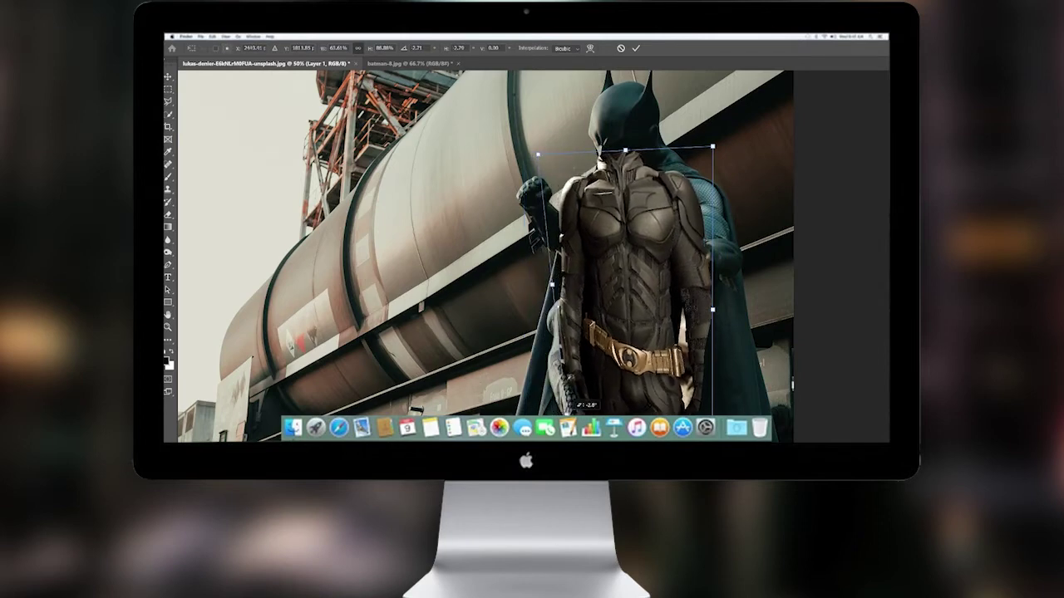
pyautogui.moveTo(538, 154); pyautogui.dragTo(568, 148)
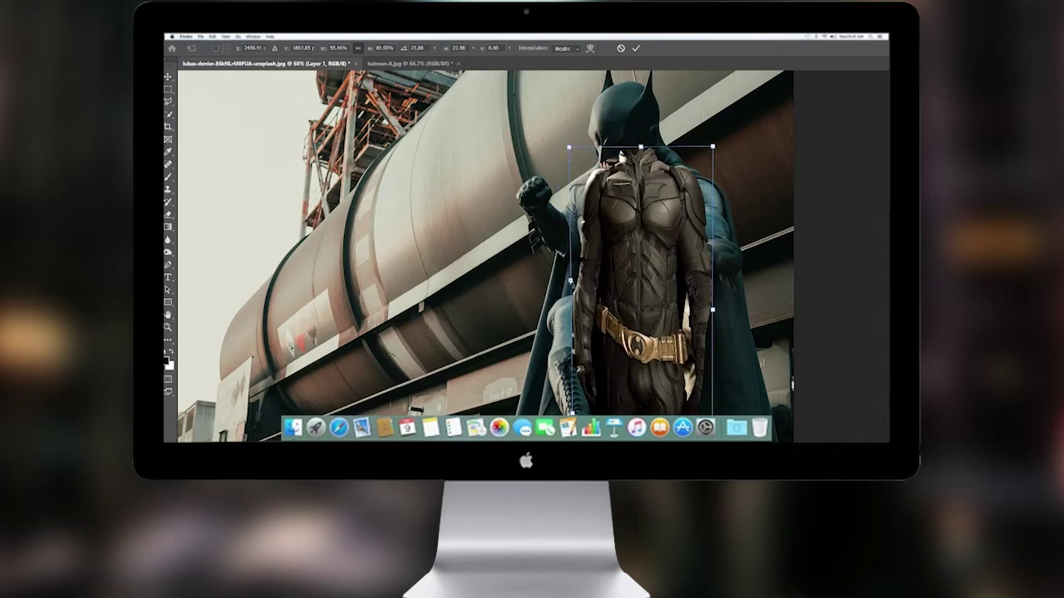
pyautogui.moveTo(571, 289); pyautogui.dragTo(592, 304)
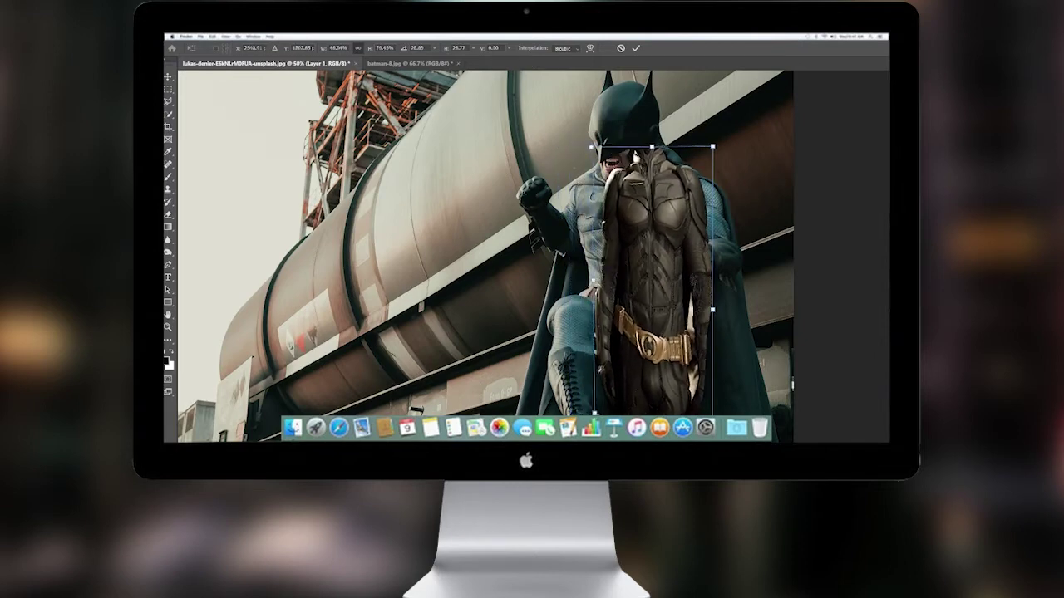
pyautogui.moveTo(635, 156); pyautogui.dragTo(643, 157)
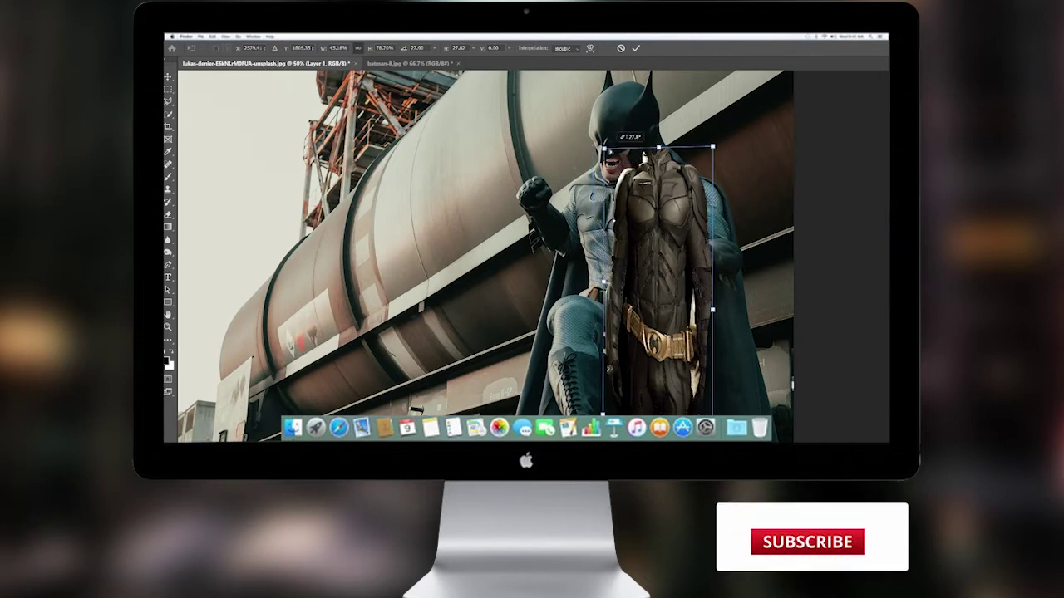
pyautogui.moveTo(666, 200); pyautogui.dragTo(615, 208)
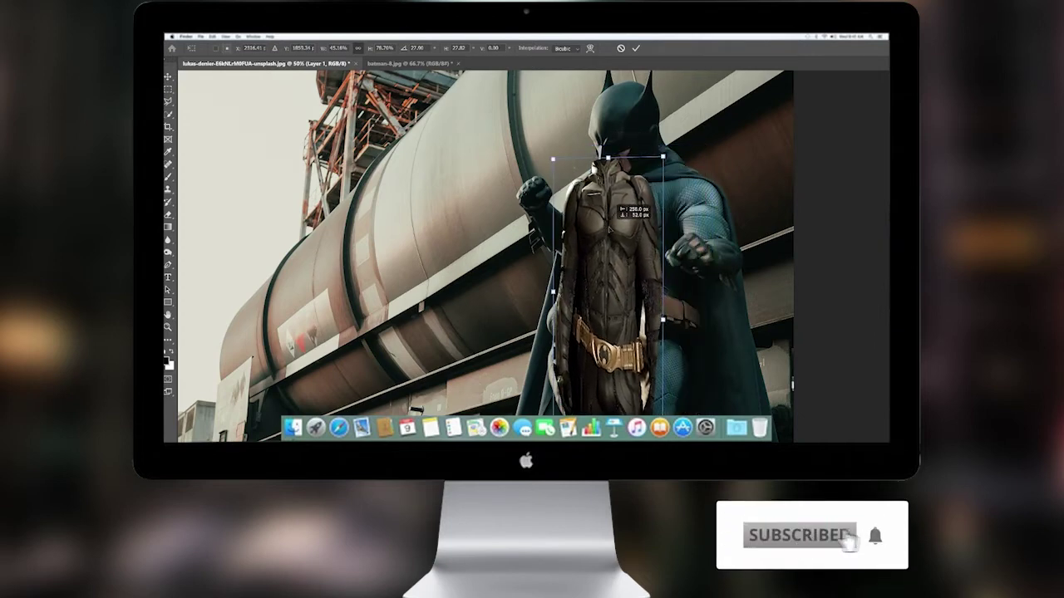
pyautogui.moveTo(665, 155); pyautogui.dragTo(695, 147)
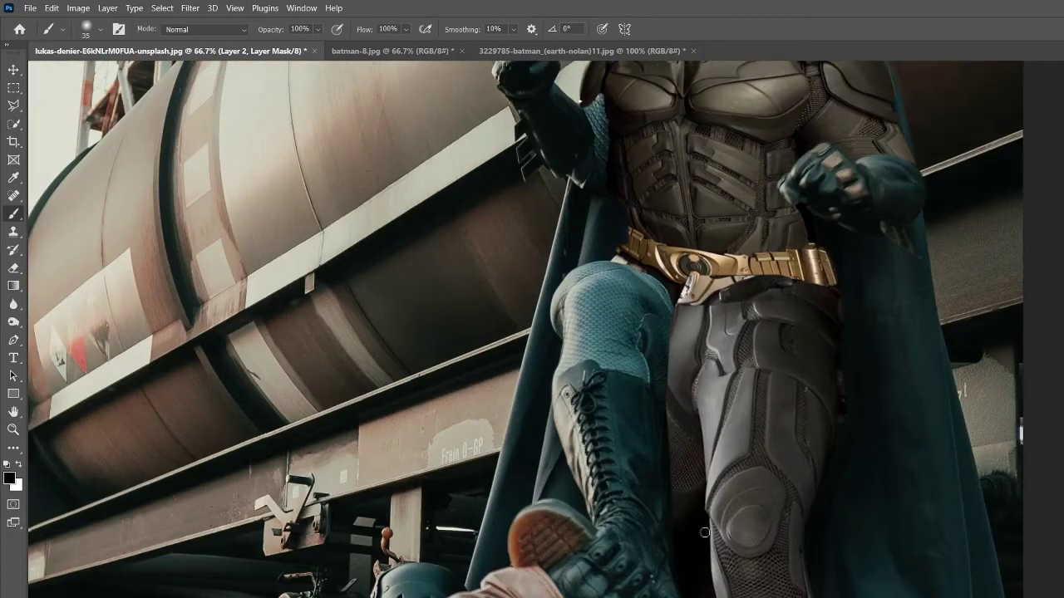
# Rotate the leg armour layer about 1.5 degrees and paint out armour around the crotch.
pyautogui.hotkey('ctrl', 't')
pyautogui.moveTo(856, 268); pyautogui.dragTo(868, 272)
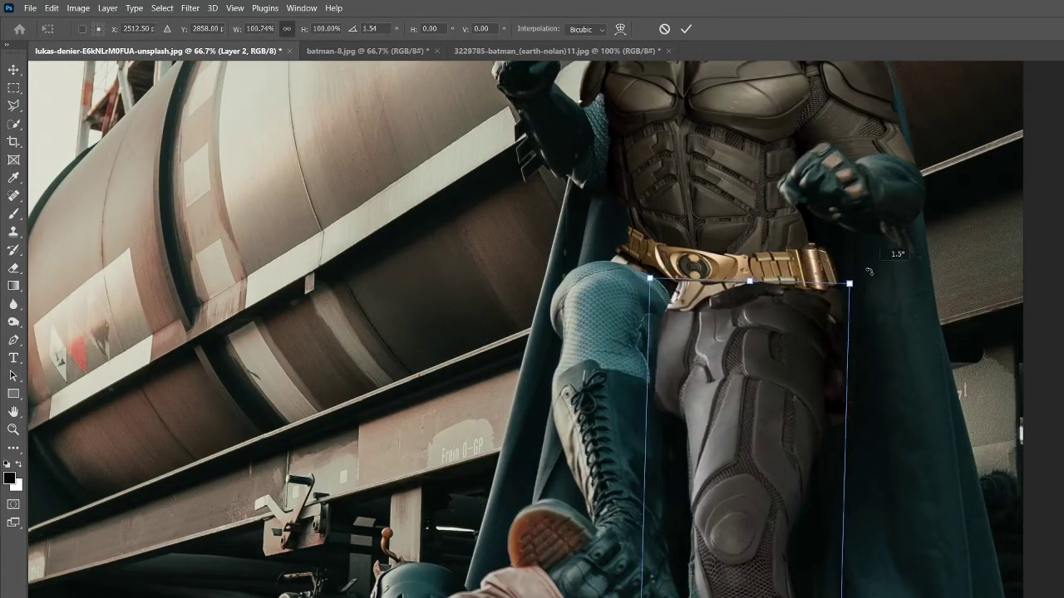
pyautogui.press('Return')
pyautogui.moveTo(665, 390); pyautogui.dragTo(708, 318)
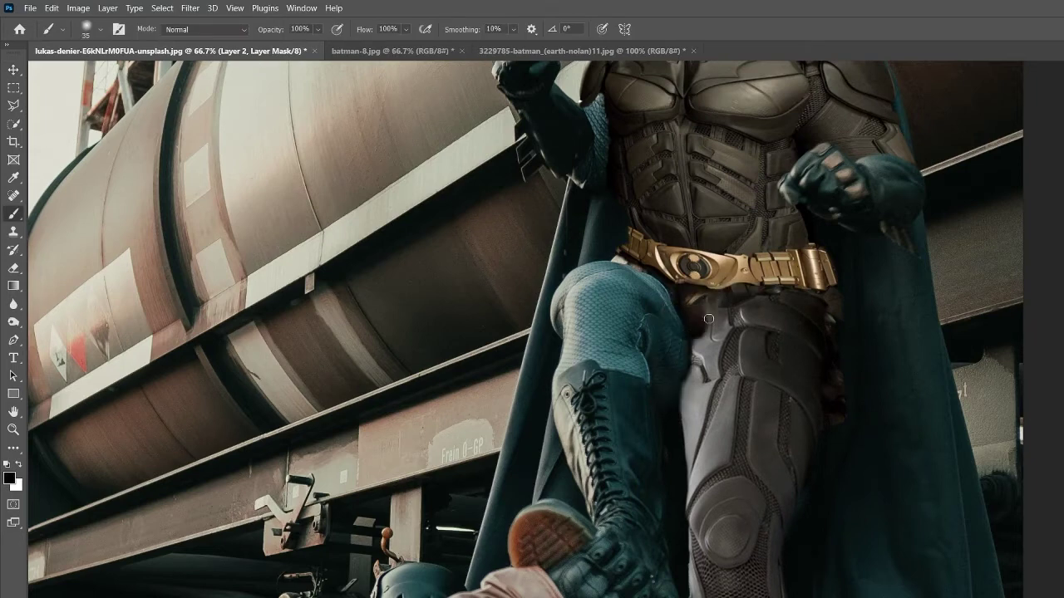
# Adjust brush colour, opacity and flow for the leg mask, then restore full values and enlarge the brush.
pyautogui.hotkey('ctrl', 'z')
pyautogui.press('x')
pyautogui.press('2')
pyautogui.press('4')
pyautogui.hotkey('shift', '2')
pyautogui.hotkey('shift', '9')
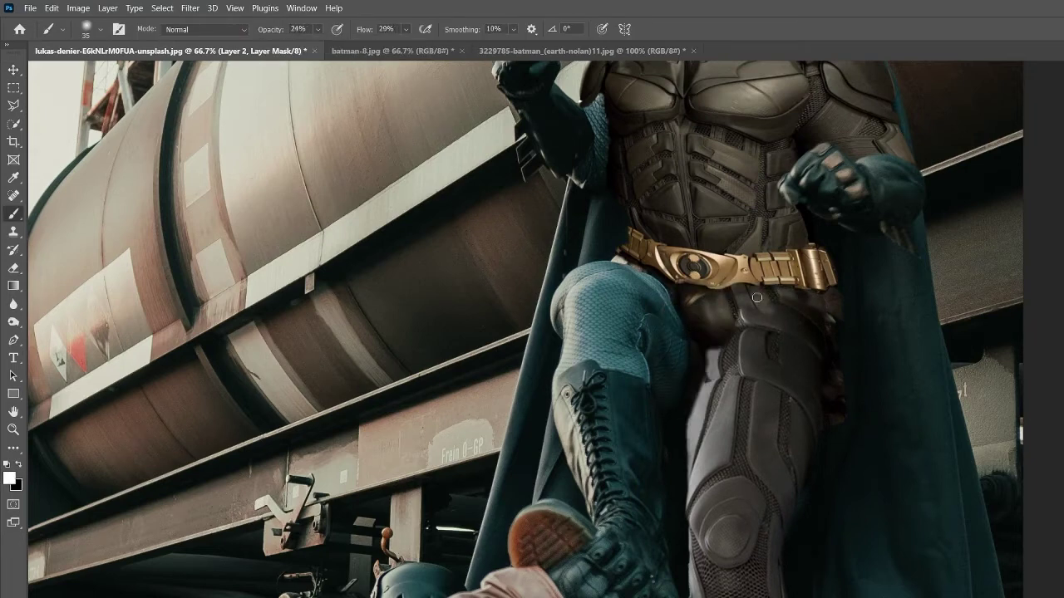
pyautogui.press('0')
pyautogui.hotkey('shift', '0')
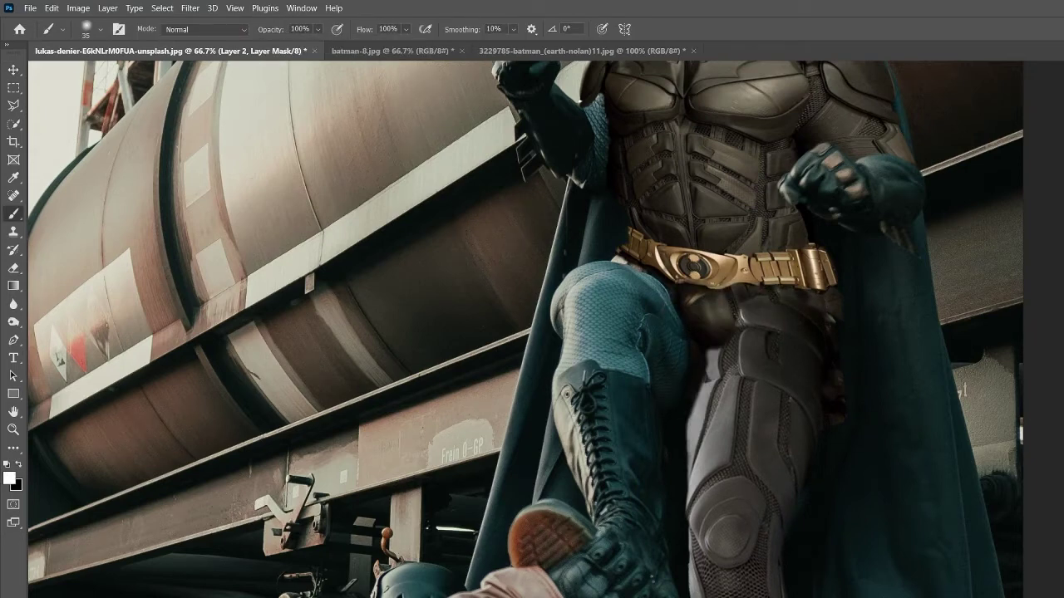
pyautogui.press('x')
pyautogui.press(']')
pyautogui.scroll(-5, 838, 359)
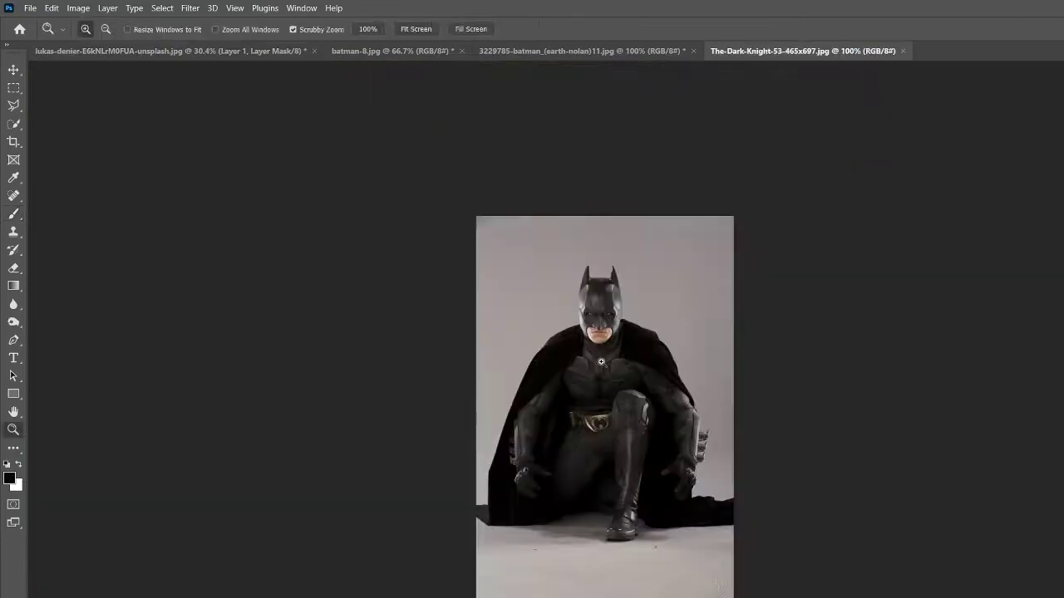
# Commit the knee patch placement and mask away its excess edges.
pyautogui.press('Return')
pyautogui.press('b')
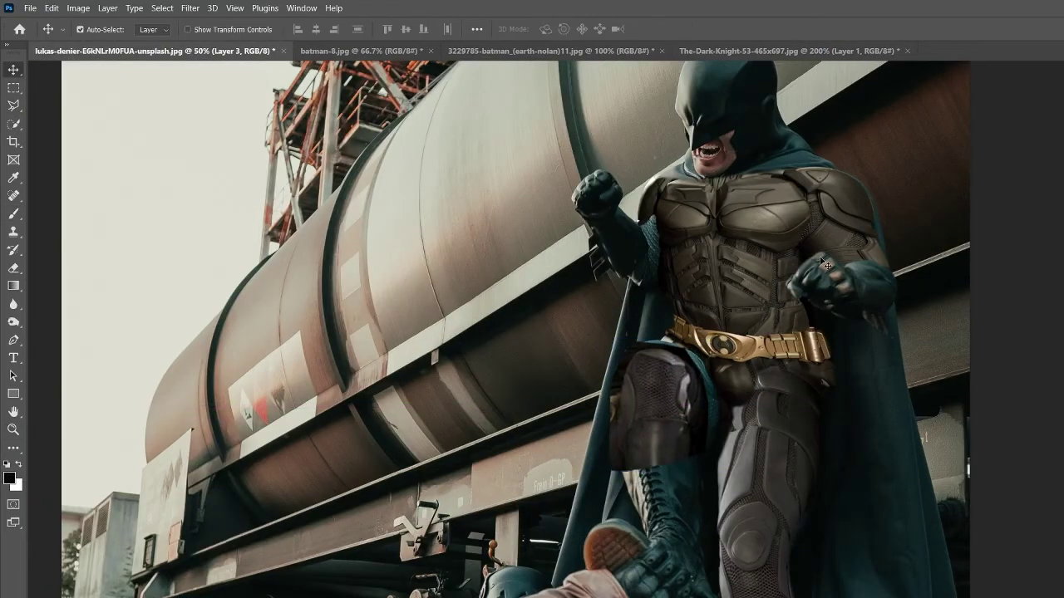
pyautogui.moveTo(656, 357); pyautogui.dragTo(629, 421)
pyautogui.press(']')
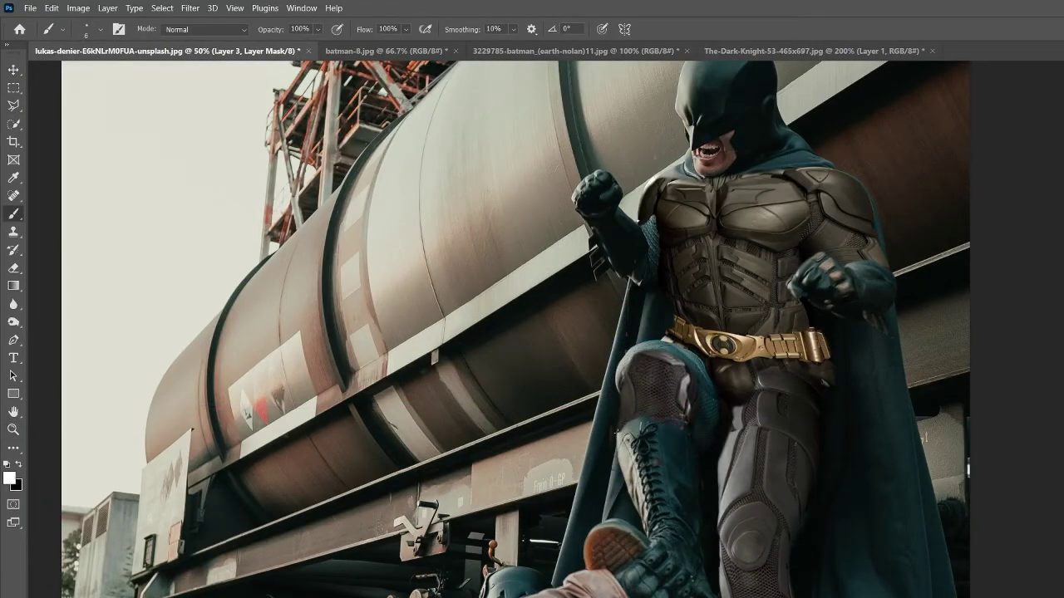
pyautogui.press('x')
pyautogui.moveTo(648, 357); pyautogui.dragTo(680, 429)
pyautogui.press('x')
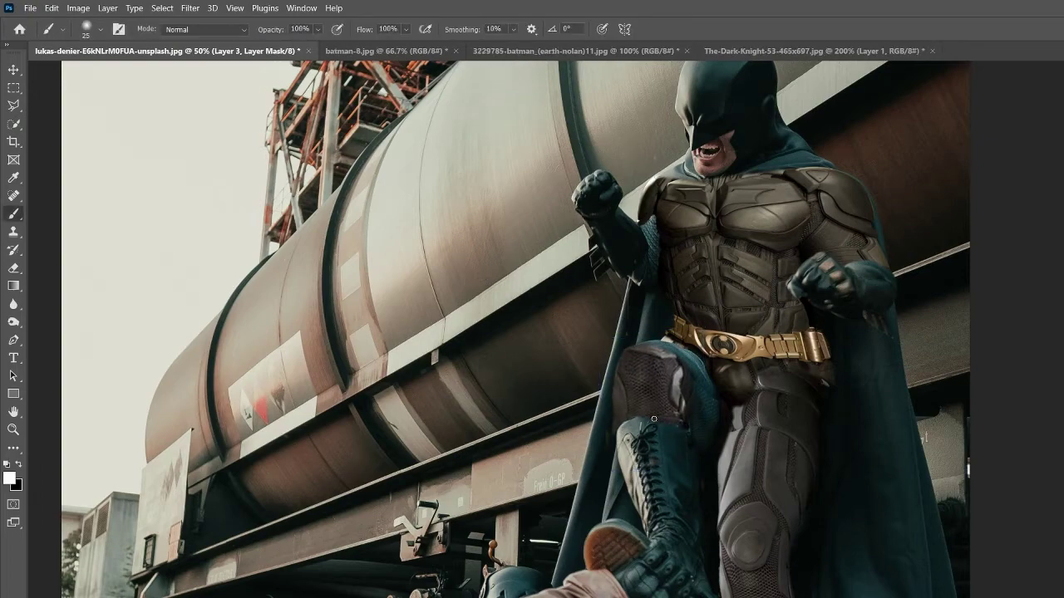
# Copy the arm armour from batman-8, paste it into the composite and warp it onto the arm.
pyautogui.hotkey('ctrl', 'Tab')
pyautogui.hotkey('ctrl', 'Tab')
pyautogui.hotkey('ctrl', 'c')
pyautogui.hotkey('ctrl', 'shift', 'Tab')
pyautogui.hotkey('ctrl', 'shift', 'Tab')
pyautogui.hotkey('ctrl', 'v')
pyautogui.hotkey('ctrl', '1')
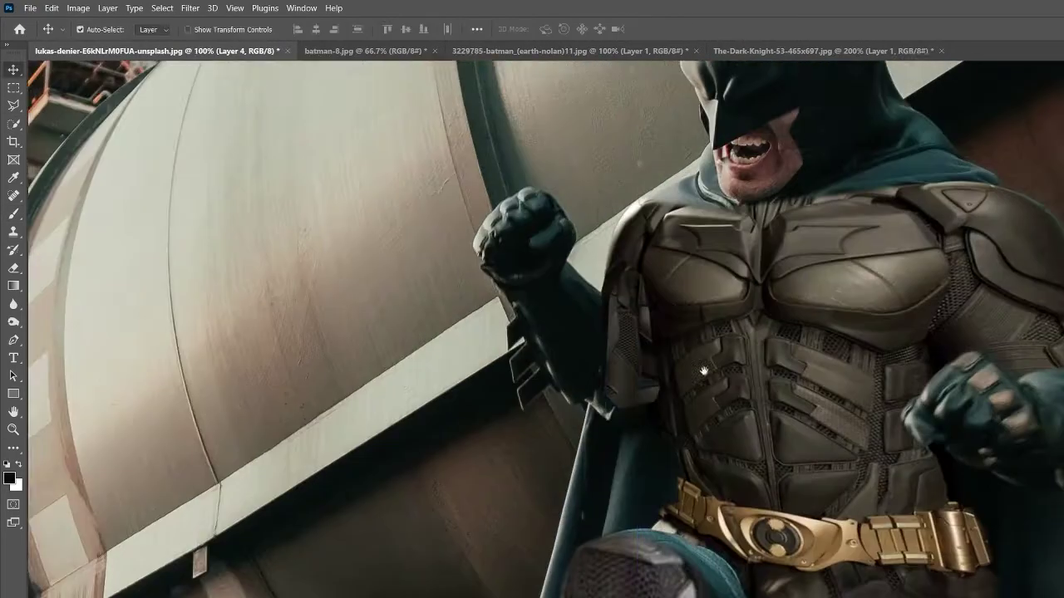
pyautogui.hotkey('ctrl', 't')
pyautogui.moveTo(686, 292)
pyautogui.mouseDown()
pyautogui.moveTo(648, 316)
pyautogui.moveTo(616, 412)
pyautogui.moveTo(582, 428)
pyautogui.moveTo(615, 390)
pyautogui.mouseUp()
pyautogui.press('Return')
# Lengthen the arm sleeve and mask the arm piece's edge.
pyautogui.press('b')
pyautogui.hotkey('ctrl', 't')
pyautogui.press('Return')
pyautogui.press('x')
pyautogui.moveTo(632, 349); pyautogui.dragTo(606, 416)
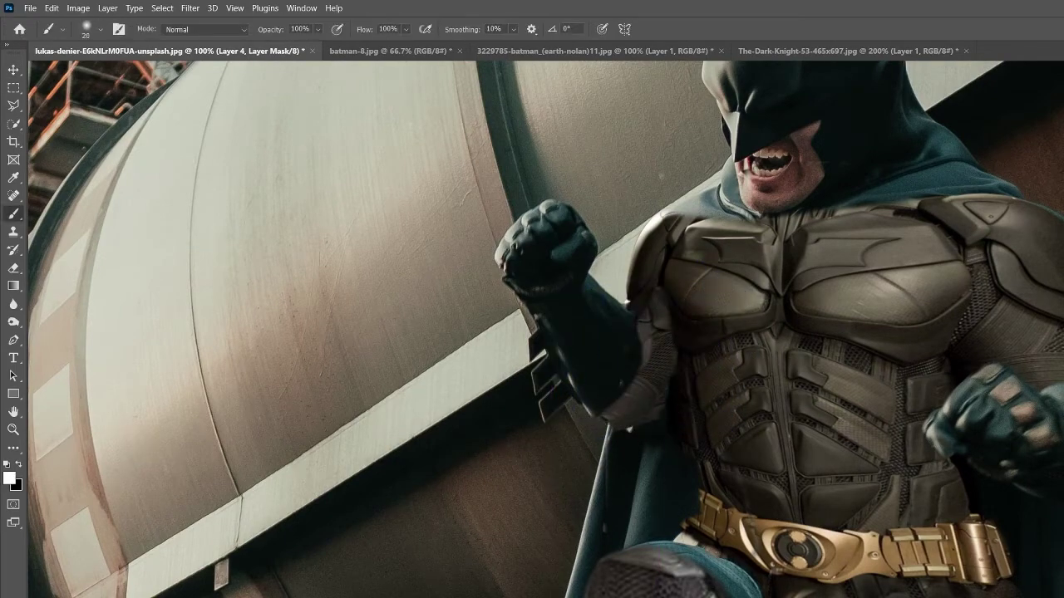
pyautogui.press('[')
pyautogui.press('[')
pyautogui.hotkey('ctrl', '-')
pyautogui.hotkey('ctrl', '-')
# Lasso the hip armour from batman-8 and paste it into the train composite as a warpable layer.
pyautogui.click(384, 50)
pyautogui.click(661, 51)
pyautogui.click(756, 50)
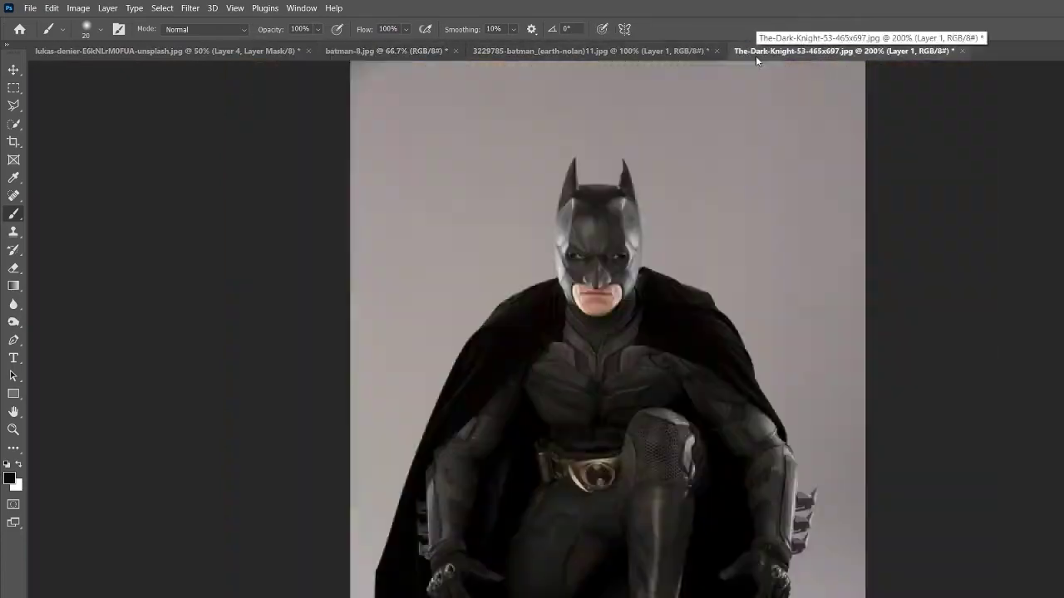
pyautogui.click(384, 51)
pyautogui.press('l')
pyautogui.scroll(-3, 607, 332)
pyautogui.click(498, 570)
pyautogui.hotkey('ctrl', 'c')
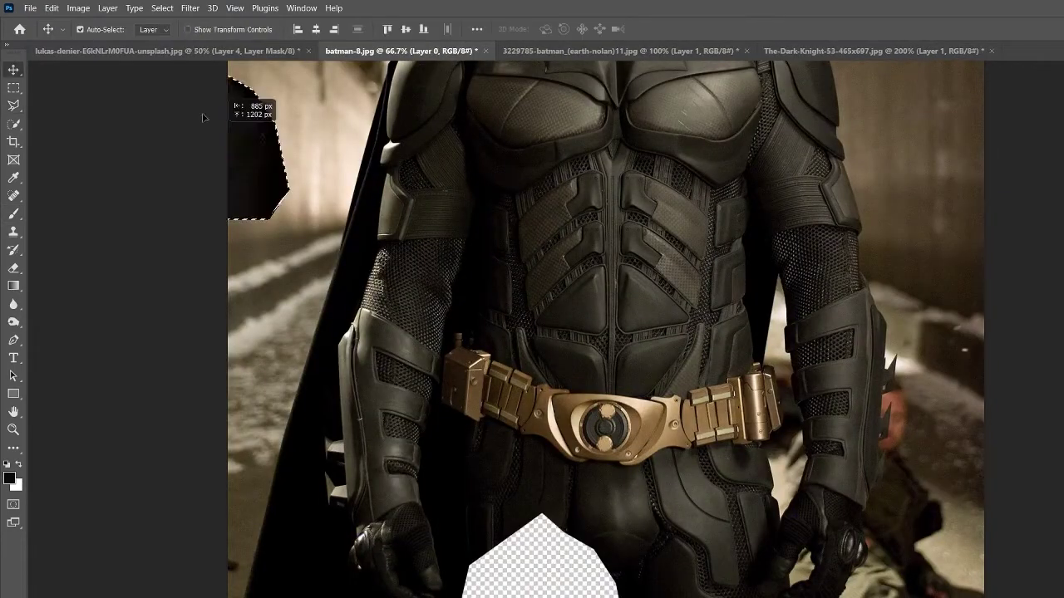
pyautogui.click(166, 51)
pyautogui.hotkey('ctrl', 'v')
pyautogui.hotkey('ctrl', 't')
pyautogui.click(619, 28)
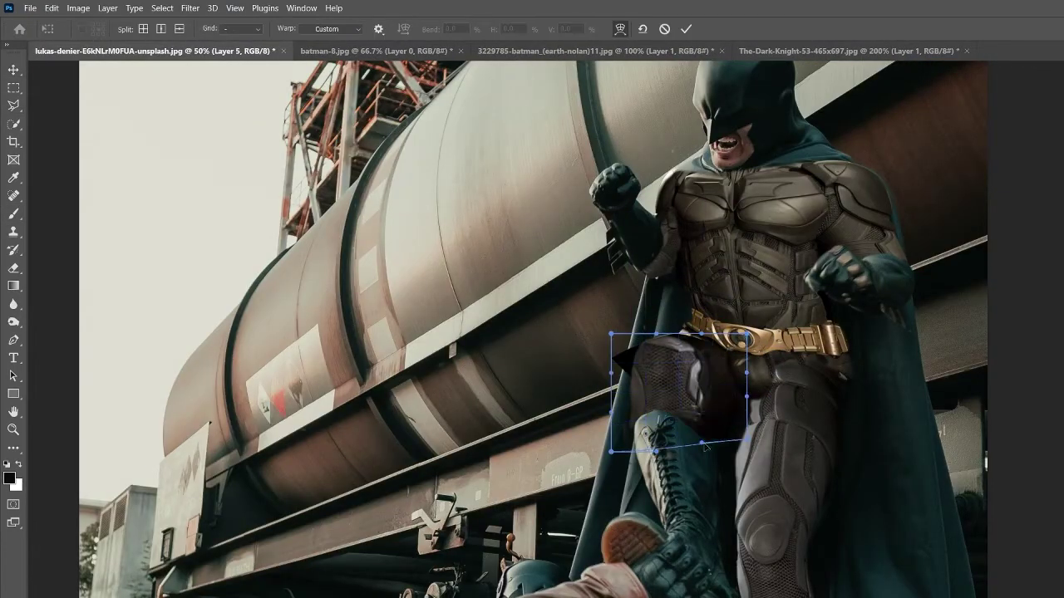
# Bend the hip patch over the hip and commit the warp.
pyautogui.moveTo(706, 390); pyautogui.dragTo(729, 370)
pyautogui.press('Return')
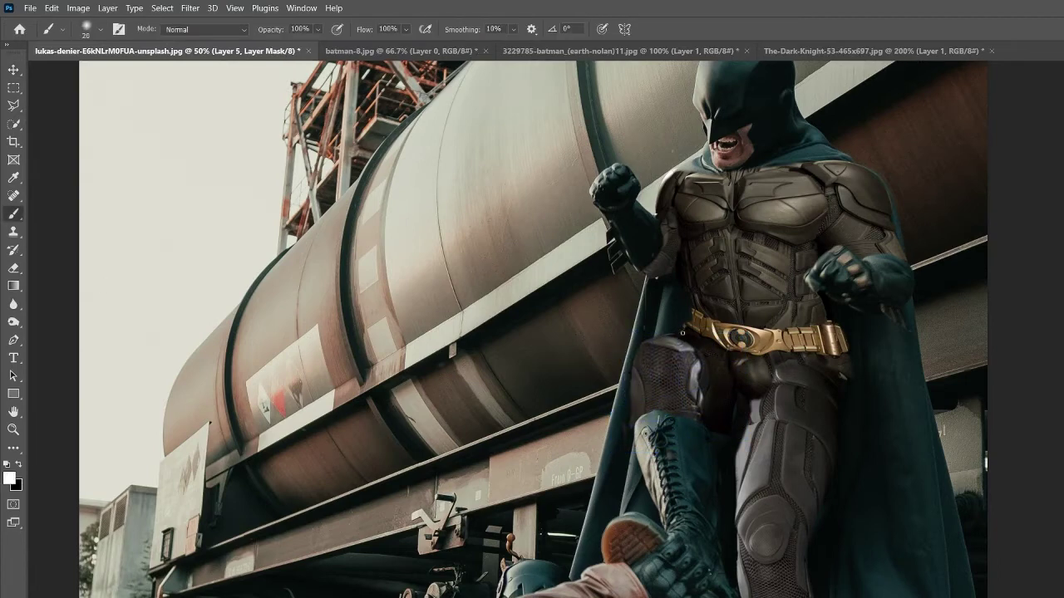
pyautogui.press('Return')
# Warp Batman's torso and legs to fit the scene.
pyautogui.hotkey('ctrl', '0')
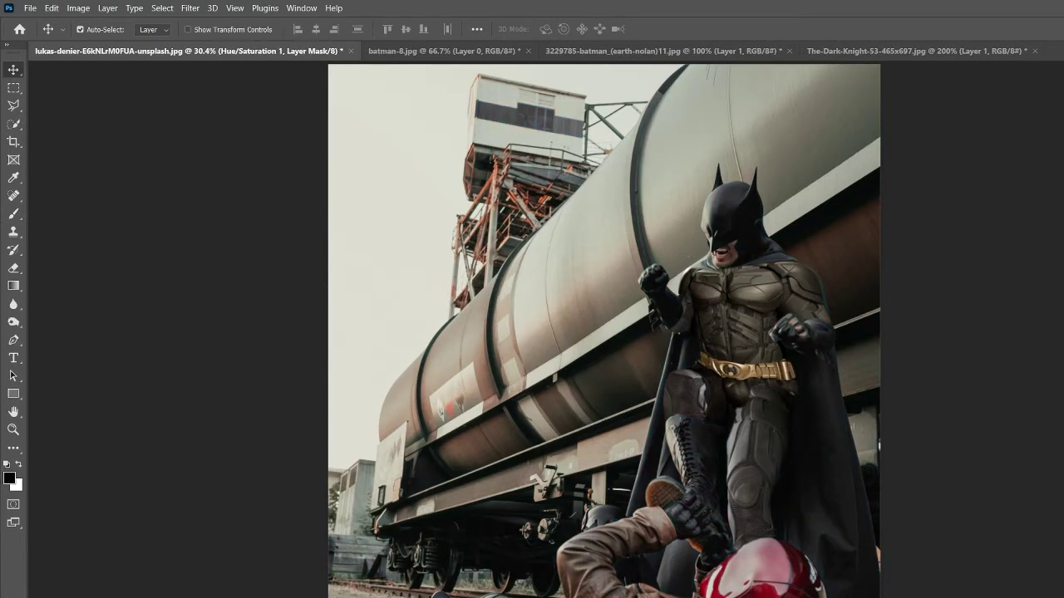
pyautogui.scroll(3, 746, 299)
pyautogui.hotkey('ctrl', 't')
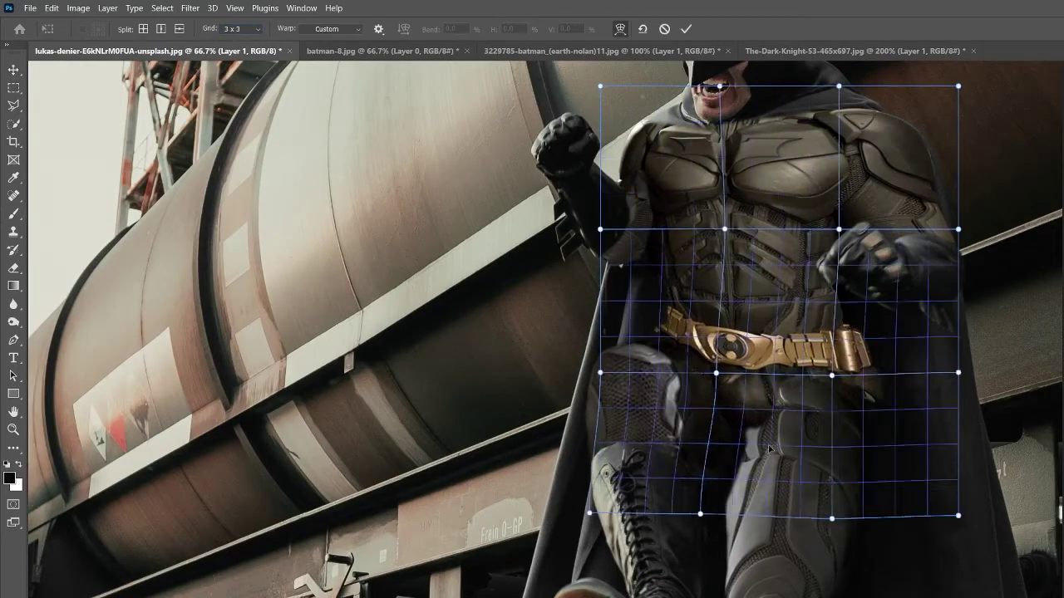
pyautogui.moveTo(748, 332); pyautogui.dragTo(763, 336)
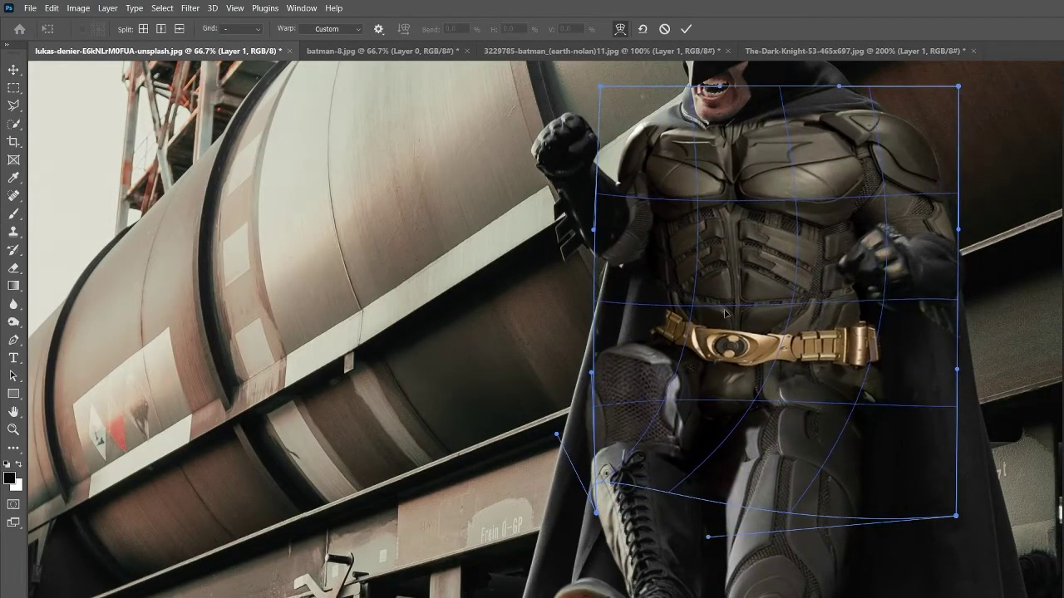
pyautogui.press('Return')
# Paint the Layer 2 mask to reveal the inner thigh and hex-textured lower suit.
pyautogui.press('b')
pyautogui.moveTo(752, 365); pyautogui.dragTo(823, 441)
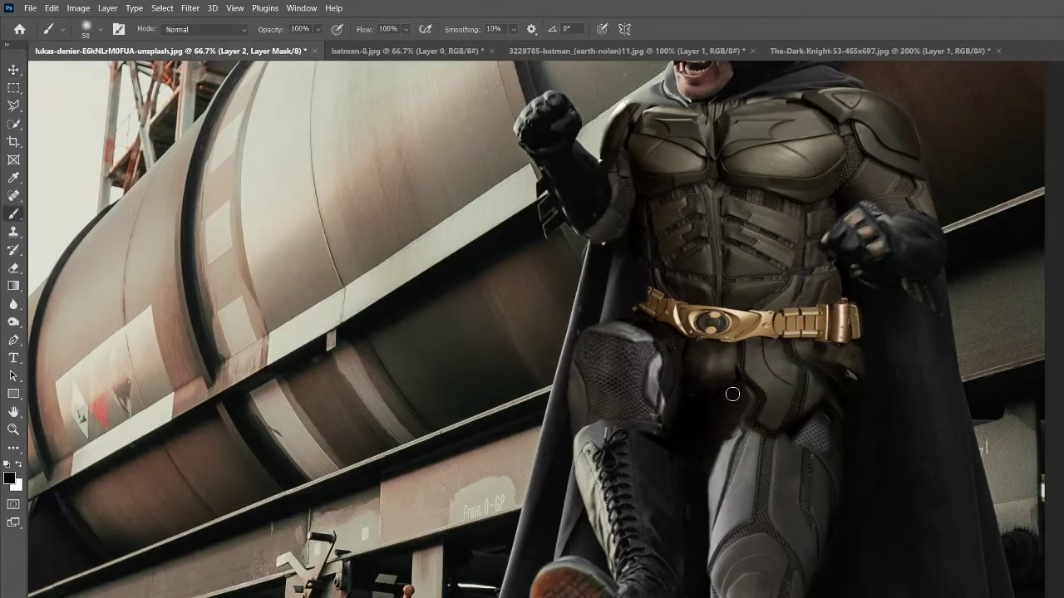
pyautogui.press('x')
pyautogui.moveTo(773, 415); pyautogui.dragTo(761, 409)
pyautogui.press(']')
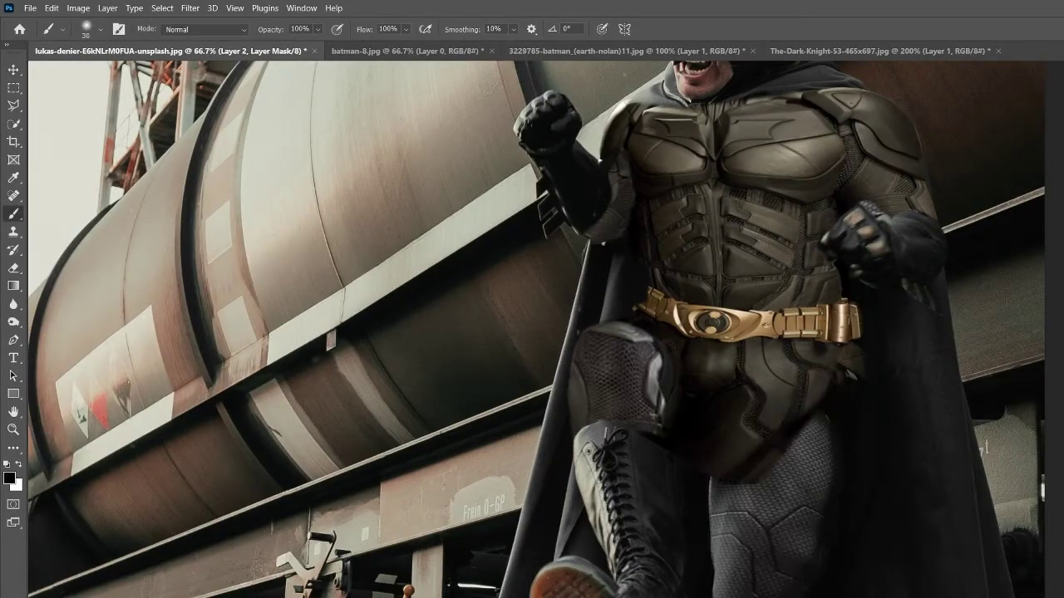
pyautogui.moveTo(741, 349); pyautogui.dragTo(703, 332)
# Move to Layer 1 and zoom in on Batman's chest for mask painting with black.
pyautogui.hotkey('alt', '[')
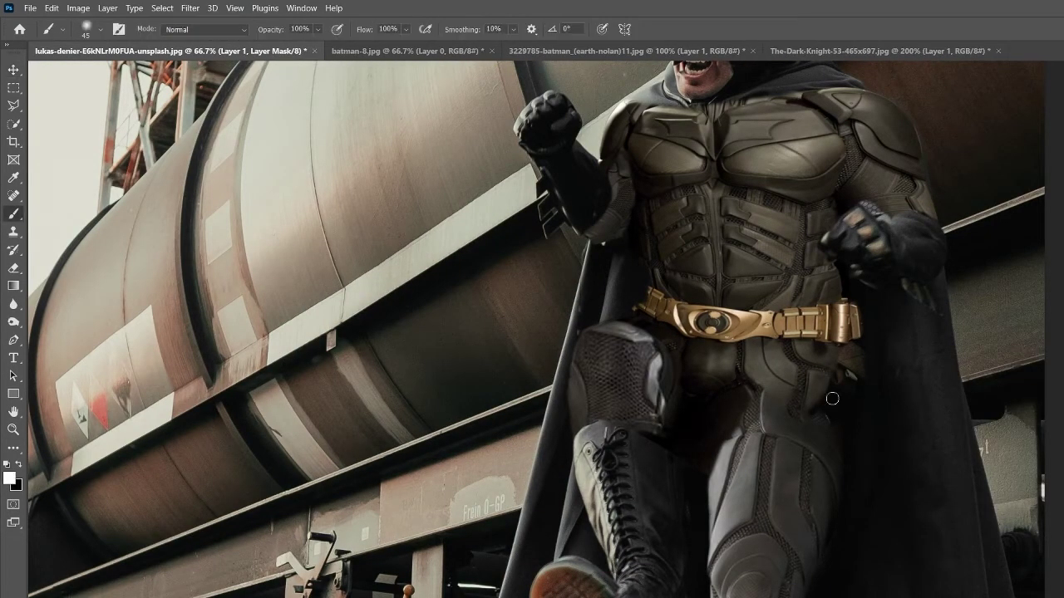
pyautogui.hotkey('ctrl', '0')
pyautogui.press('z')
pyautogui.click(761, 270)
pyautogui.press('b')
pyautogui.hotkey('ctrl', '0')
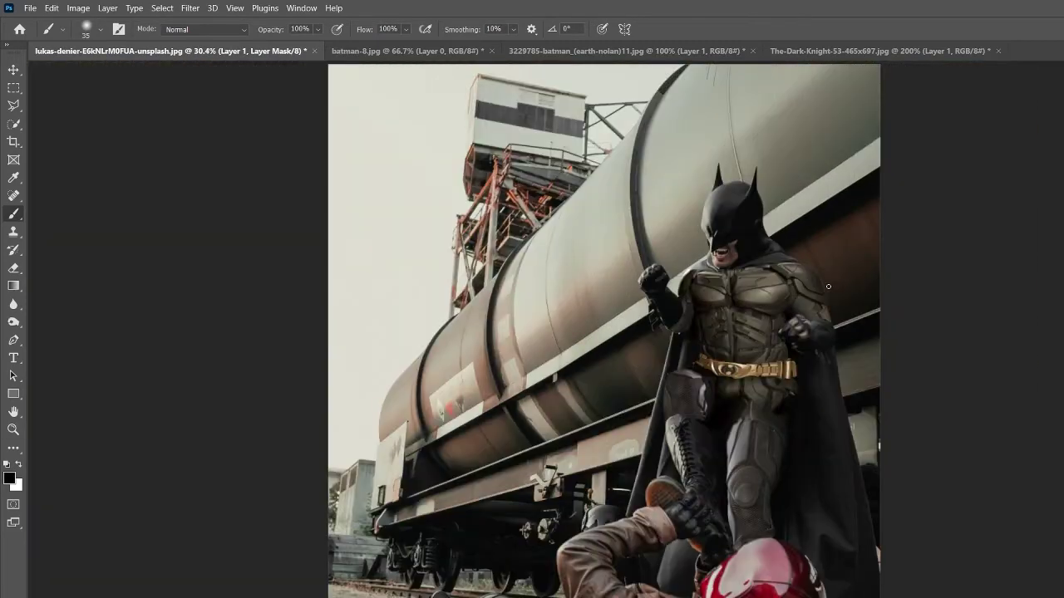
pyautogui.scroll(3, 637, 468)
pyautogui.press('x')
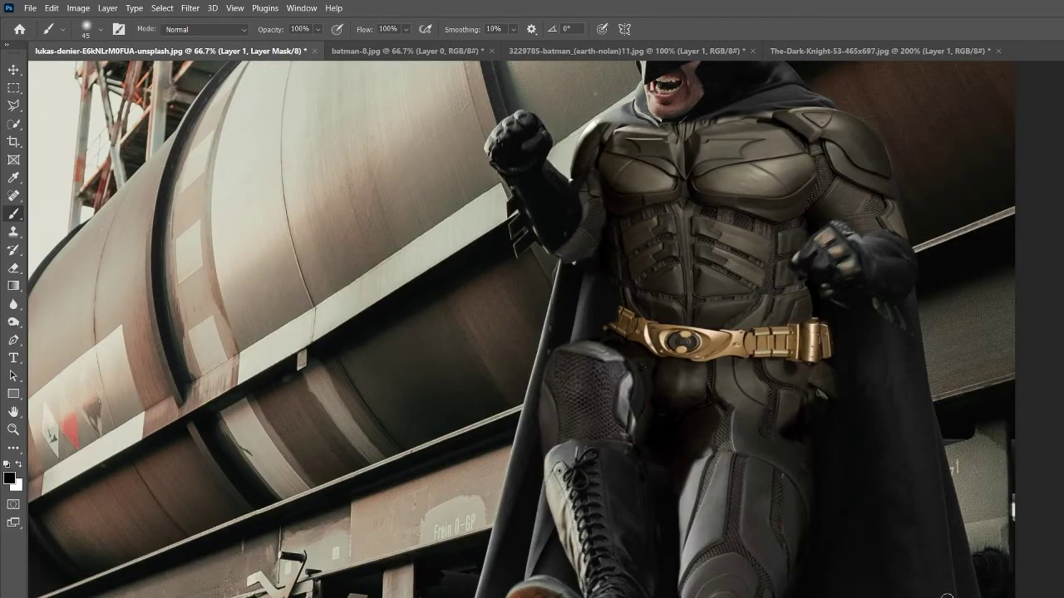
# Target Layer 1's mask and paint white to blend the suit around shoulders and arms.
pyautogui.hotkey('alt', '[')
pyautogui.press('s')
pyautogui.scroll(3, 521, 329)
pyautogui.hotkey('alt', ']')
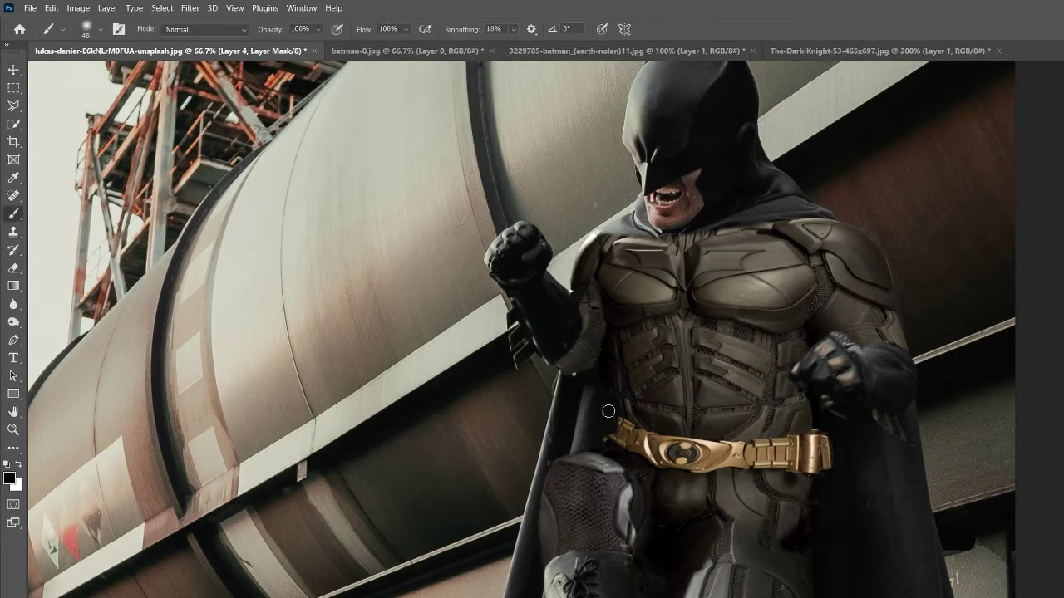
pyautogui.press('v')
pyautogui.hotkey('ctrl', '\\')
pyautogui.press('b')
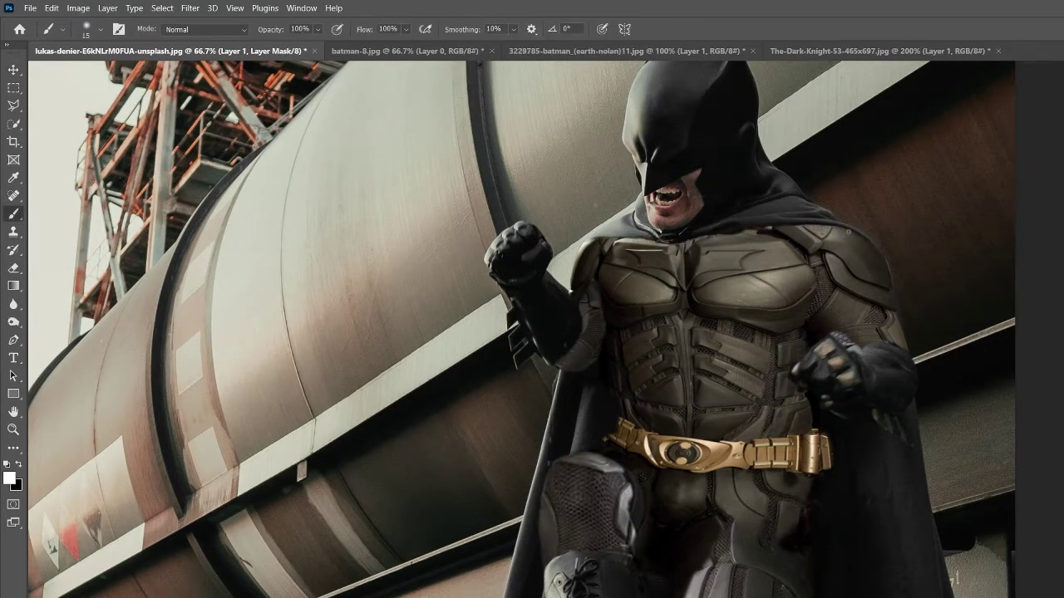
pyautogui.press('x')
pyautogui.scroll(-3, 596, 235)
pyautogui.scroll(-3, 596, 234)
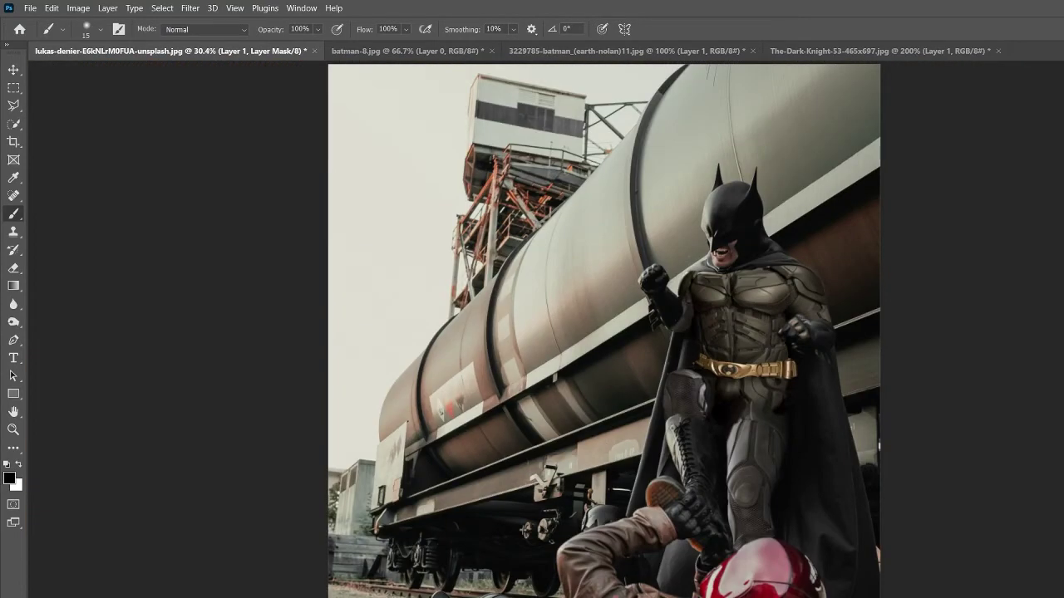
# Paint white on Layer 1's mask with a size-40 brush to reveal the belt's left section.
pyautogui.scroll(2, 700, 430)
pyautogui.press(']')
pyautogui.press(']')
pyautogui.press(']')
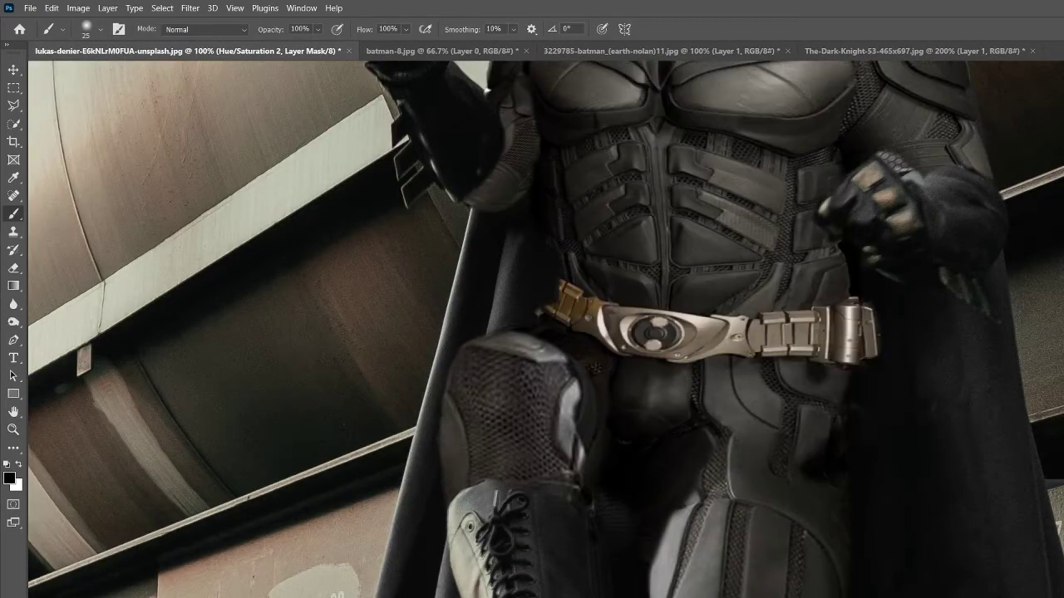
pyautogui.press('x')
pyautogui.moveTo(520, 249); pyautogui.dragTo(551, 318)
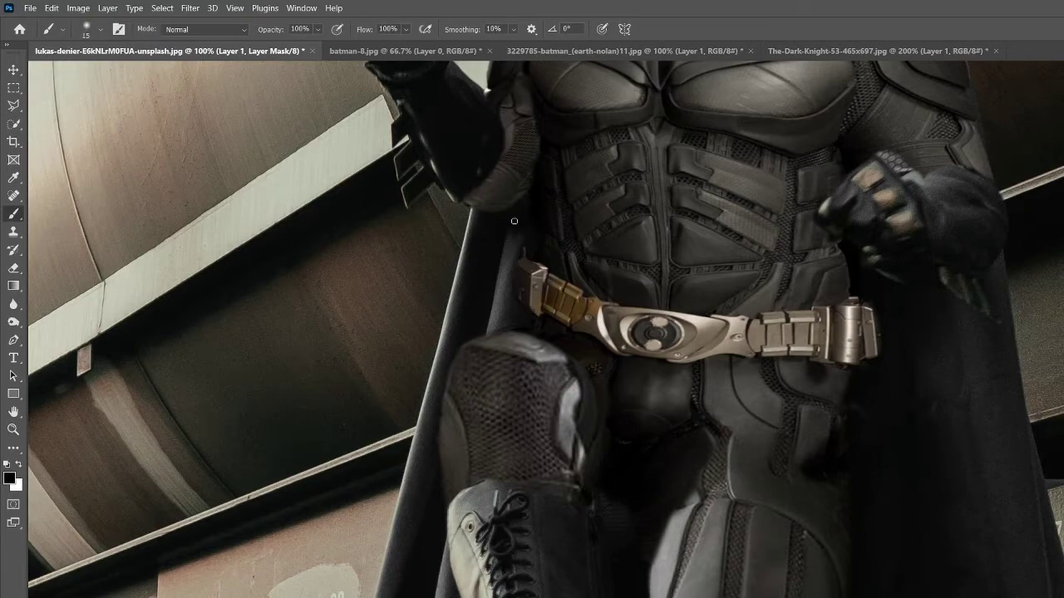
# Paint the Hue/Saturation 2 mask with a size-8 brush to restore the belt's gold.
pyautogui.hotkey('alt', ']')
pyautogui.press('[')
pyautogui.press('[')
pyautogui.press('[')
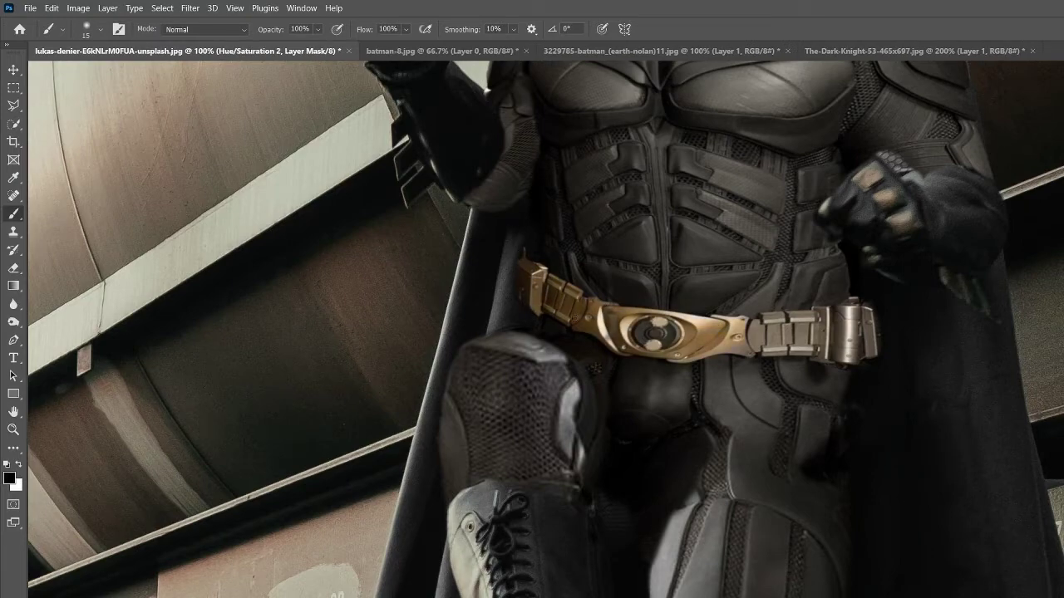
pyautogui.hotkey('ctrl', '0')
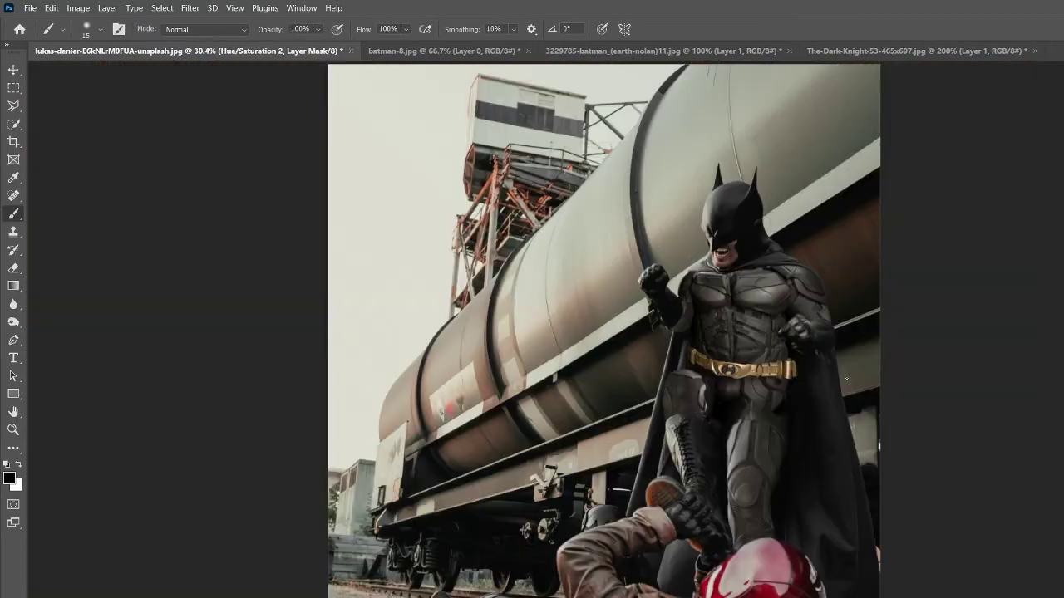
pyautogui.hotkey('alt', '[')
pyautogui.hotkey('ctrl', 't')
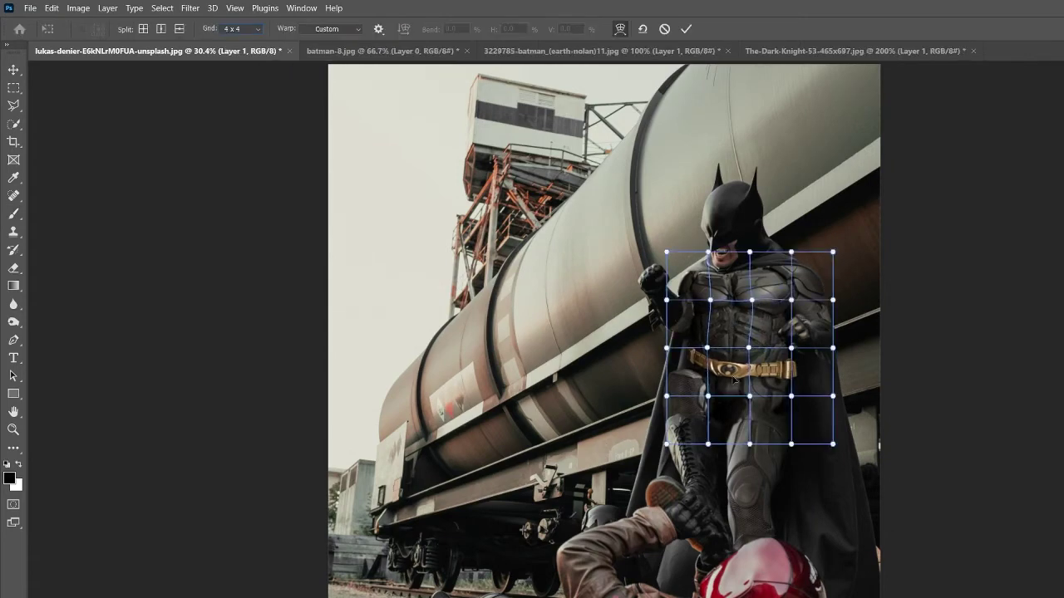
# Warp the top of Batman's upper body into a slight curve.
pyautogui.press('Escape')
pyautogui.hotkey('ctrl', 't')
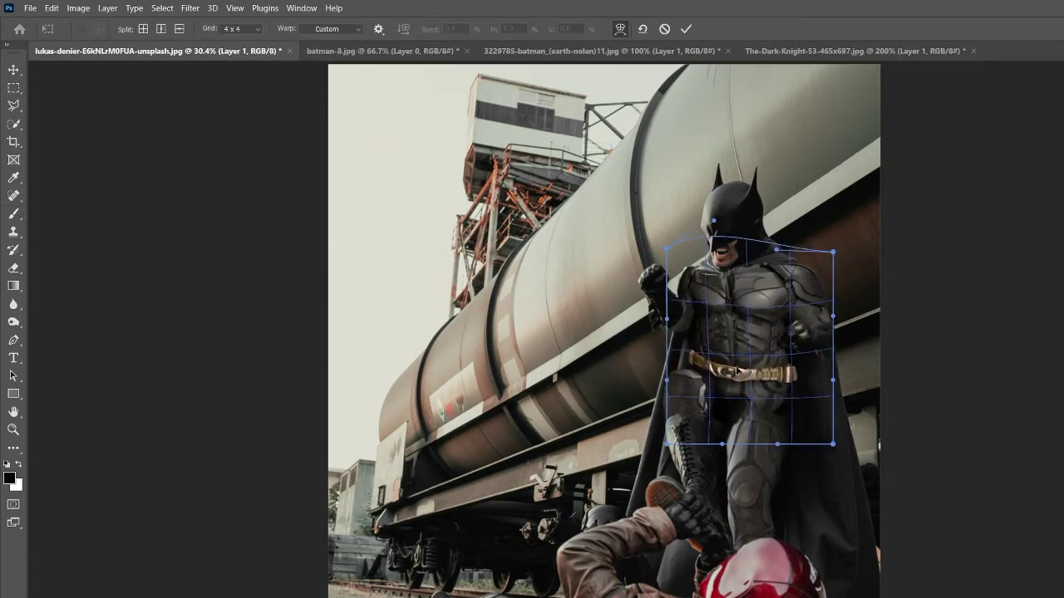
pyautogui.moveTo(773, 374); pyautogui.dragTo(773, 391)
pyautogui.press('Return')
pyautogui.scroll(3, 773, 391)
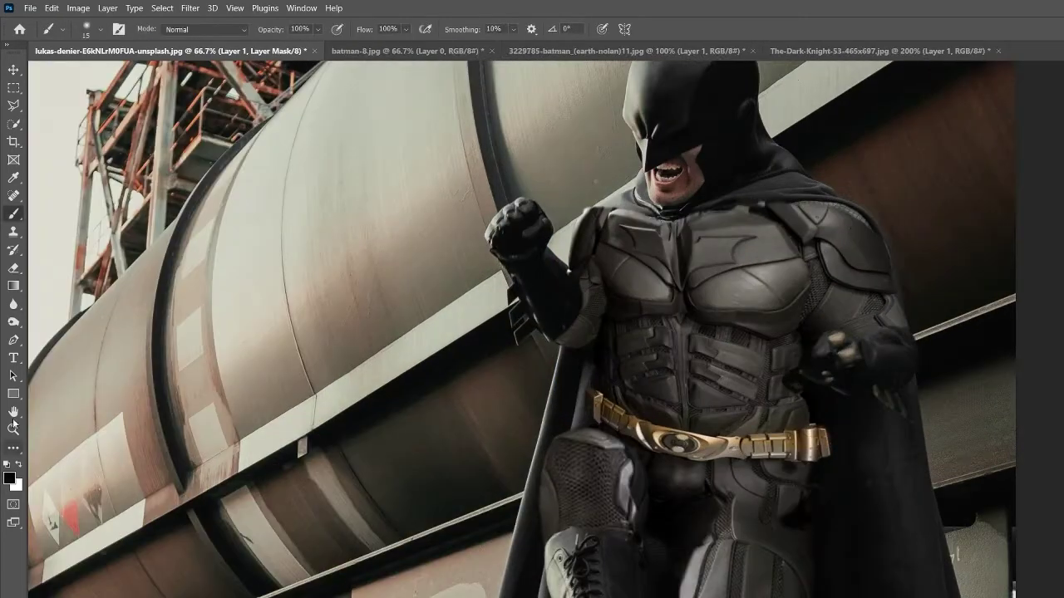
# Paint the Hue/Saturation 2 mask so the belt's right end reads gold.
pyautogui.press('b')
pyautogui.press('x')
pyautogui.hotkey('alt', ']')
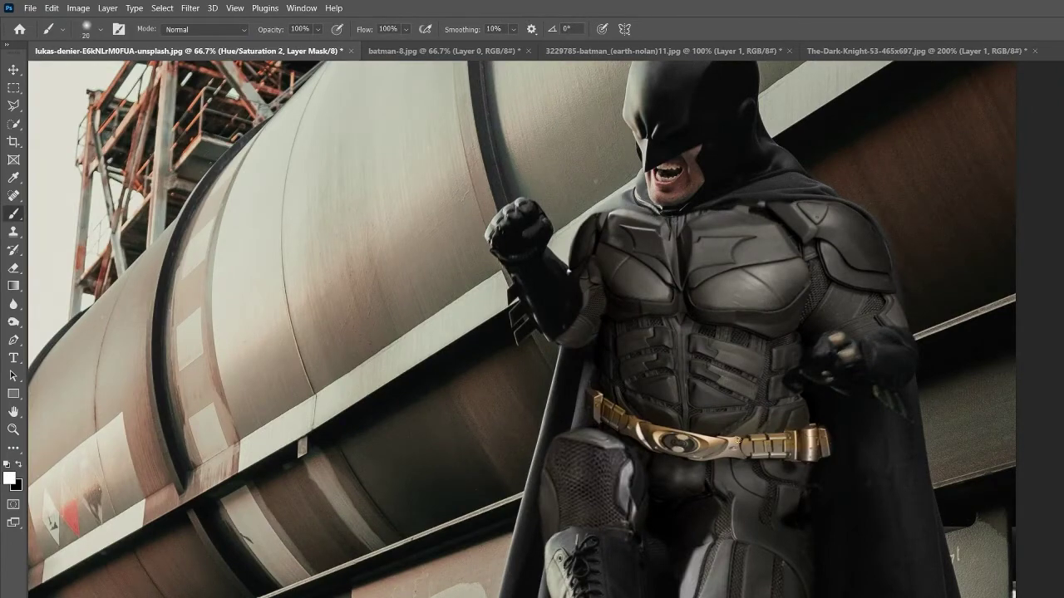
pyautogui.press('x')
pyautogui.scroll(2, 605, 386)
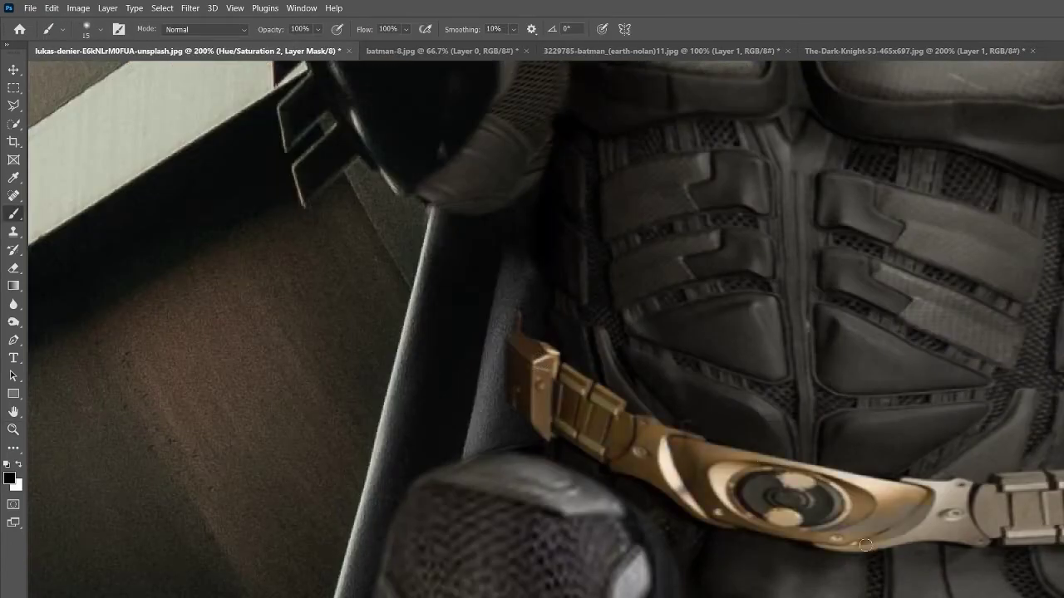
pyautogui.moveTo(988, 493); pyautogui.dragTo(699, 422)
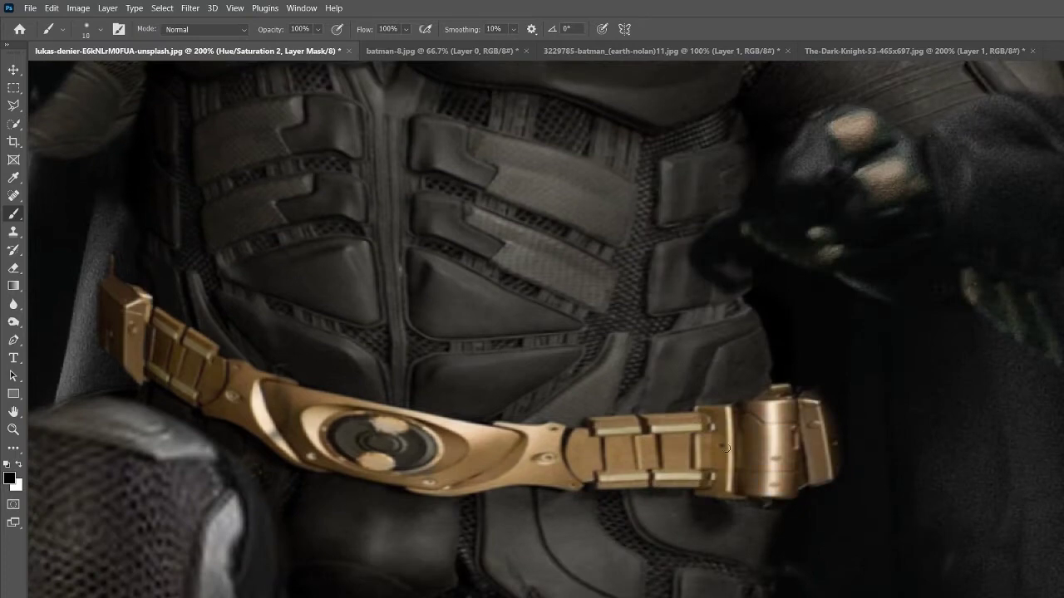
pyautogui.hotkey('ctrl', '0')
pyautogui.scroll(2, 778, 245)
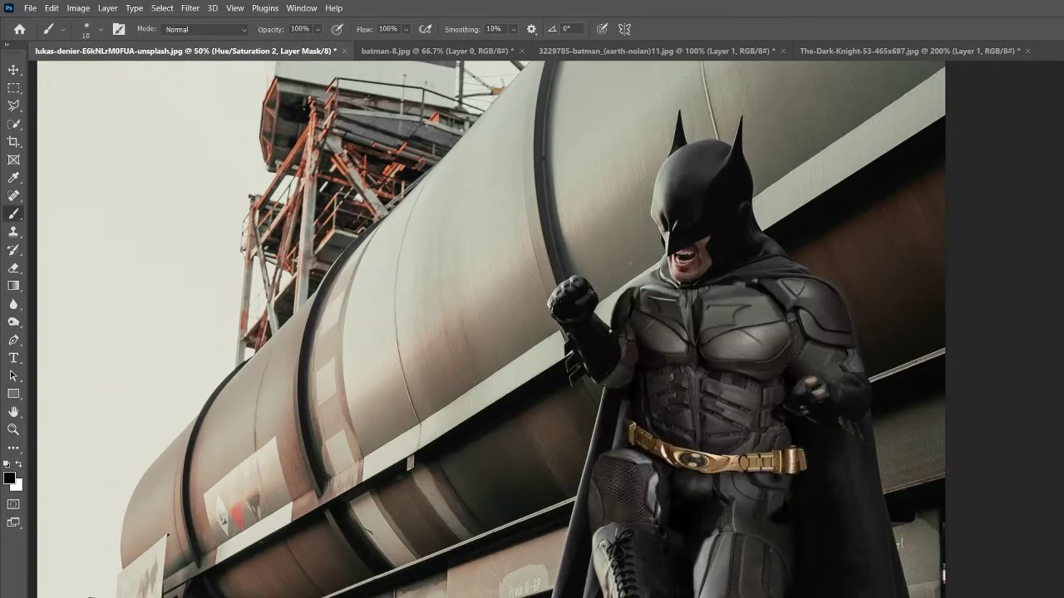
# Clean up suit edges on Layer 1's mask with a size-30 white brush.
pyautogui.hotkey('alt', '[')
pyautogui.press(']')
pyautogui.press(']')
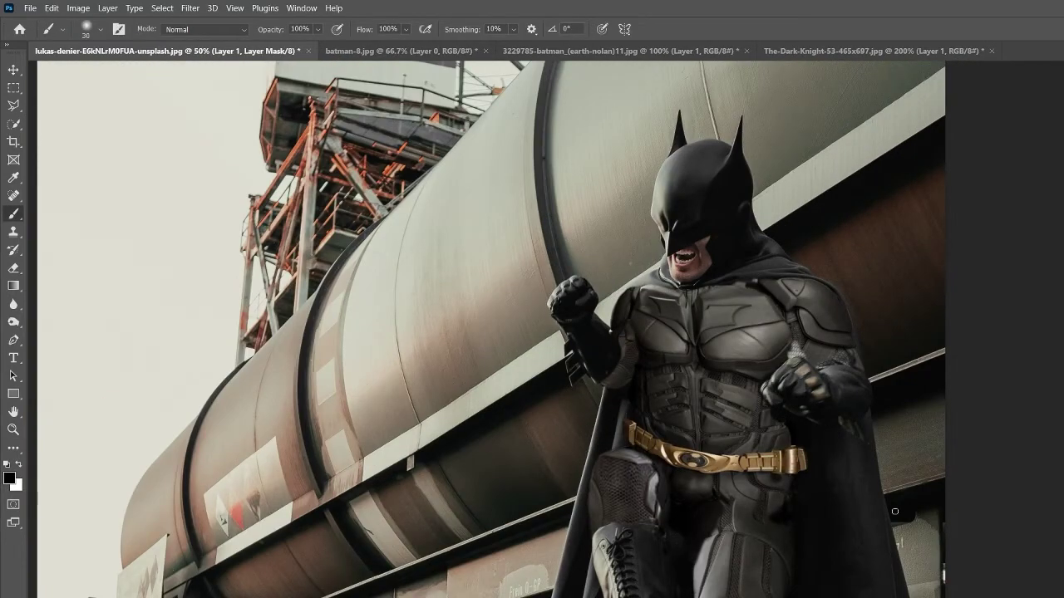
pyautogui.press('x')
pyautogui.hotkey('ctrl', '0')
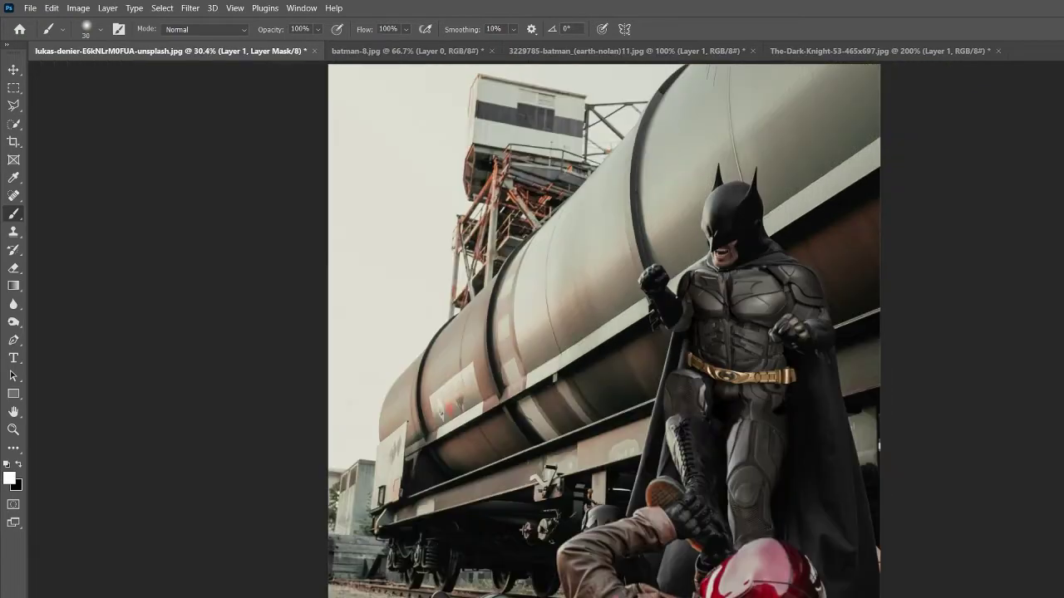
pyautogui.press('z')
pyautogui.scroll(4, 708, 193)
# Trace Batman's outline with the Pen tool from the head down the cape, arm and fist.
pyautogui.press('p')
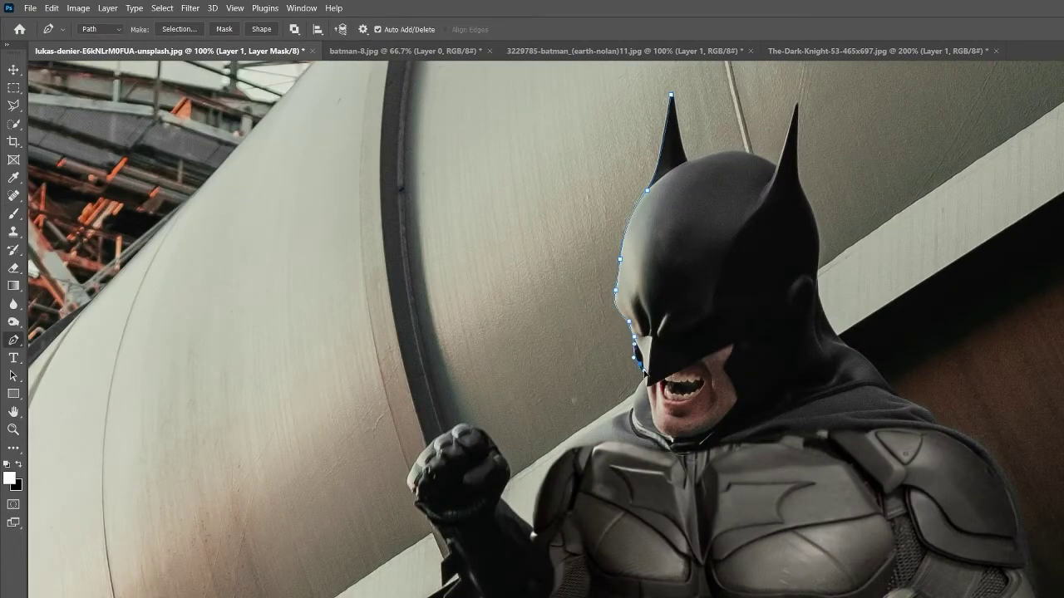
pyautogui.click(644, 379)
pyautogui.click(632, 409)
pyautogui.click(559, 458)
pyautogui.click(534, 530)
pyautogui.click(502, 497)
# Move down the figure and add a Pen anchor at the boot's edge.
pyautogui.moveTo(430, 453); pyautogui.dragTo(453, 291)
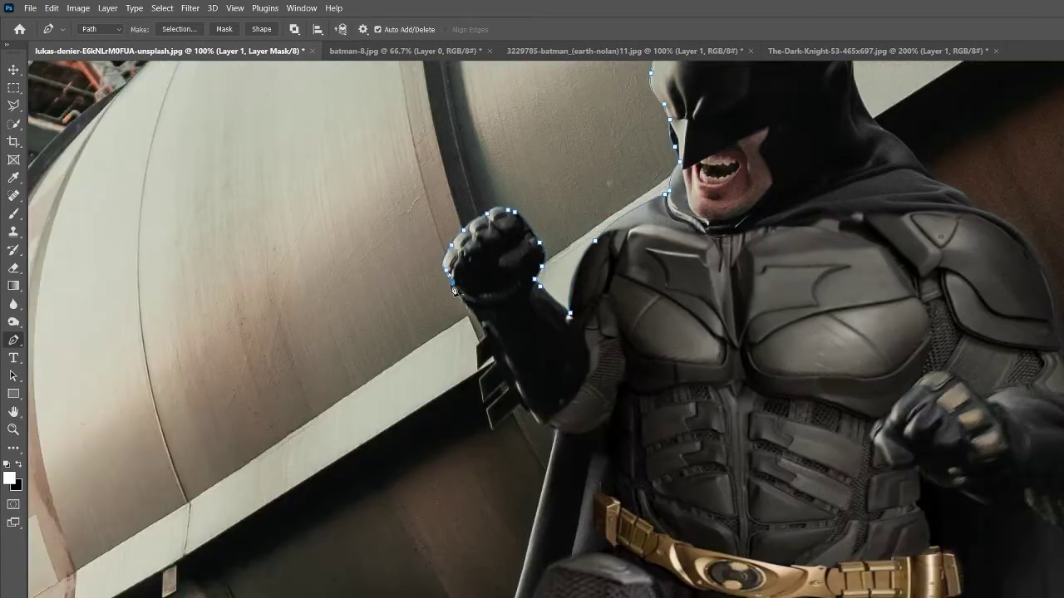
pyautogui.scroll(-3, 483, 386)
pyautogui.scroll(-3, 499, 416)
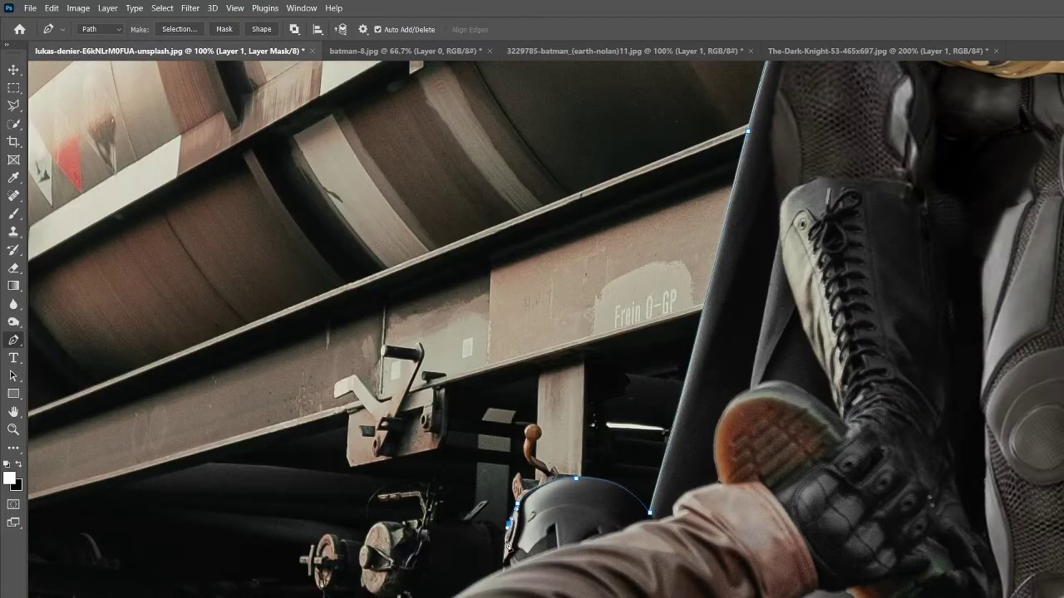
pyautogui.scroll(-2, 565, 515)
pyautogui.scroll(-2, 583, 595)
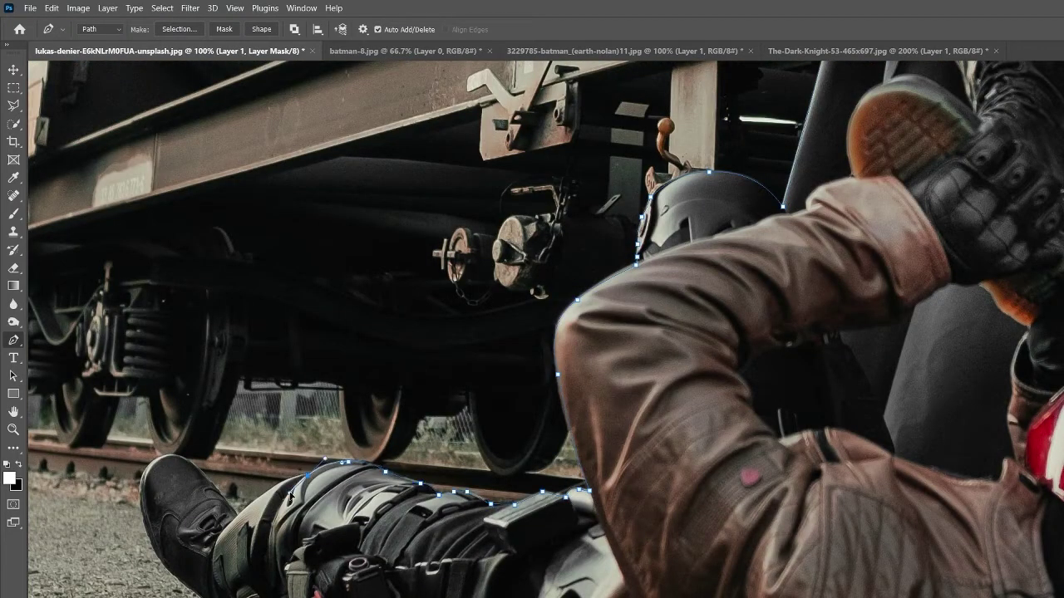
pyautogui.hscroll(-3, 502, 413)
pyautogui.scroll(-3, 626, 596)
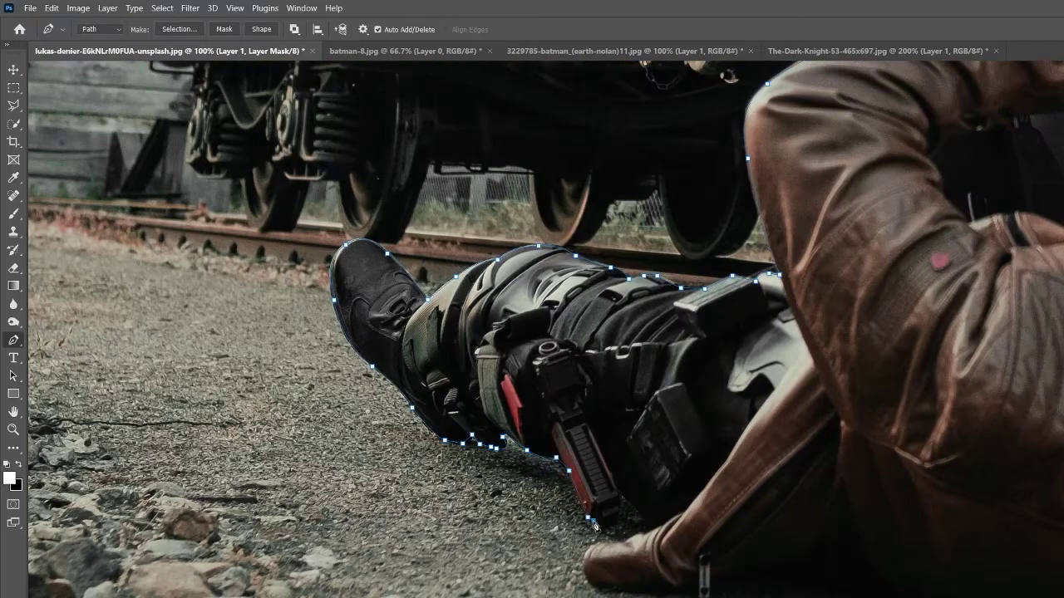
pyautogui.hscroll(3, 626, 595)
pyautogui.scroll(-5, 582, 416)
pyautogui.click(520, 341)
# Trace around Batman's ears and cowl and close the path.
pyautogui.scroll(5, 522, 347)
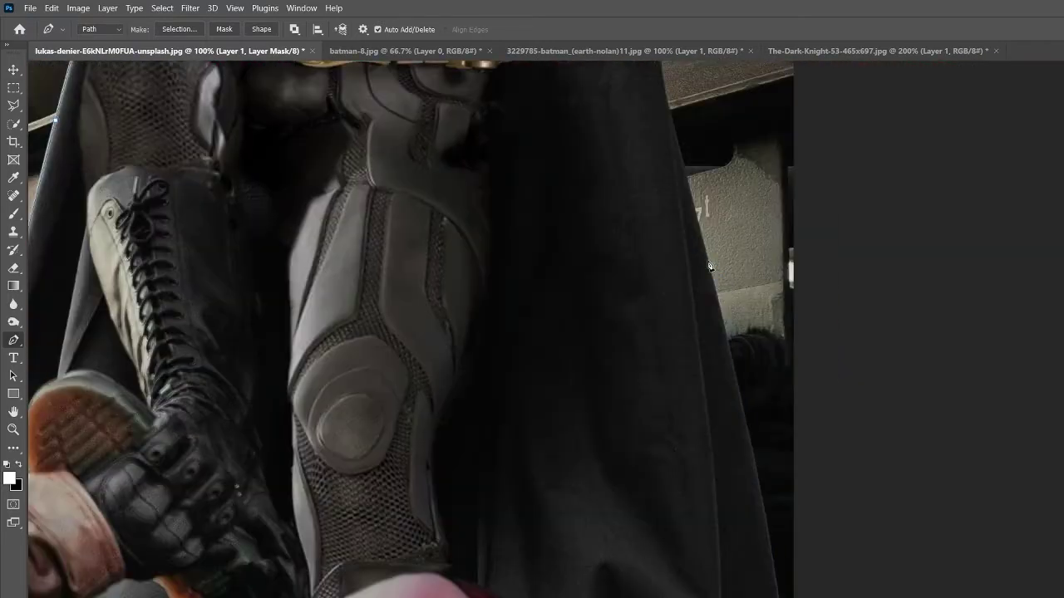
pyautogui.scroll(5, 522, 346)
pyautogui.scroll(5, 581, 374)
pyautogui.scroll(3, 638, 397)
pyautogui.hscroll(-2, 639, 397)
pyautogui.click(582, 316)
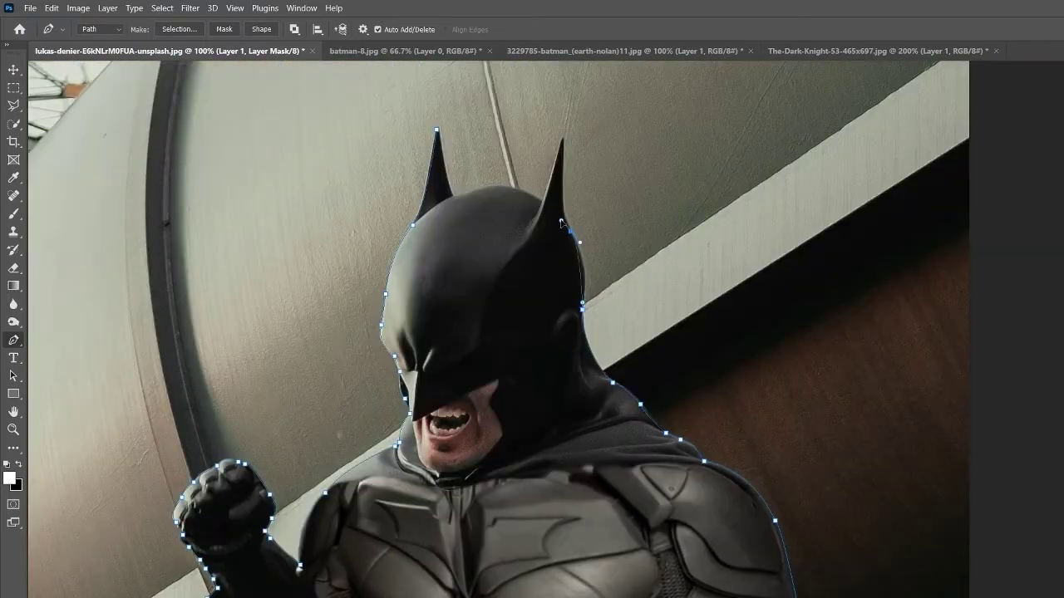
pyautogui.click(562, 142)
pyautogui.click(459, 200)
pyautogui.click(437, 130)
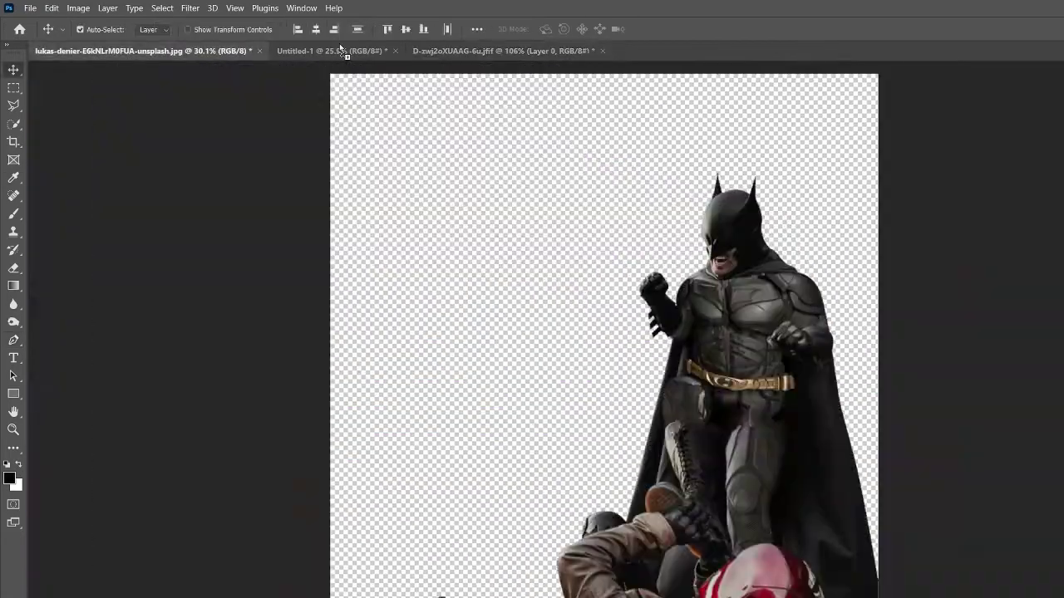
# Drag the cut-out Batman layer into the night street composite beside the Tumbler.
pyautogui.moveTo(340, 50); pyautogui.dragTo(581, 290)
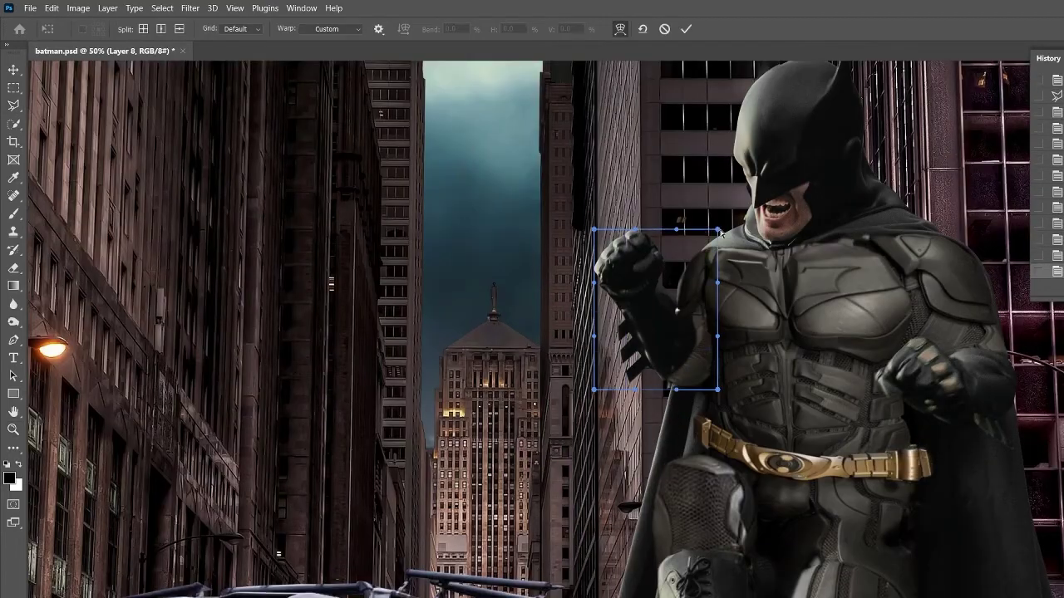
# Warp the raised fist's corner upward and commit the transform.
pyautogui.moveTo(719, 231); pyautogui.dragTo(720, 216)
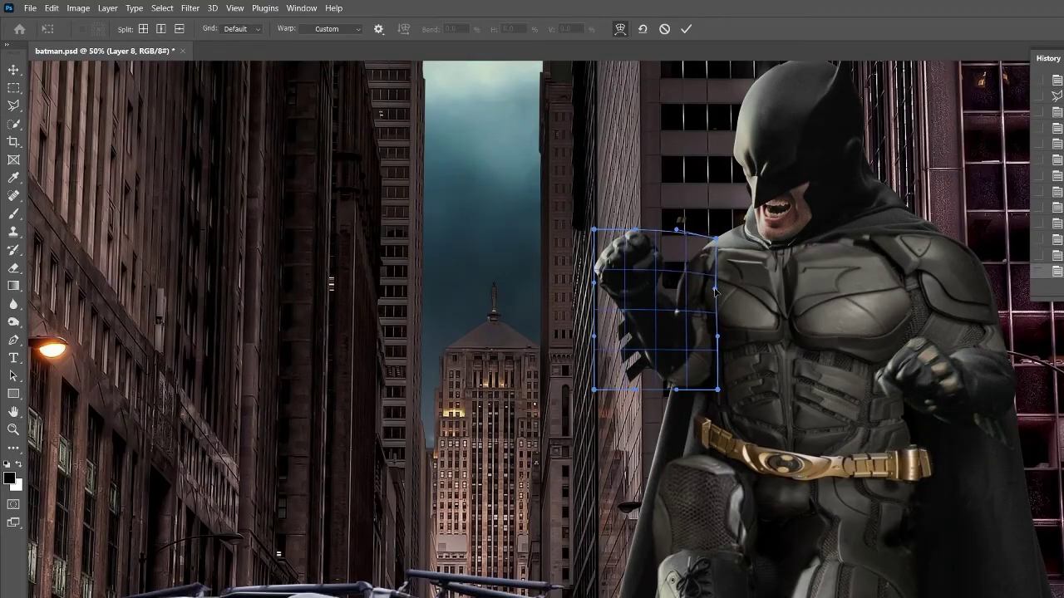
pyautogui.press('Return')
pyautogui.press('l')
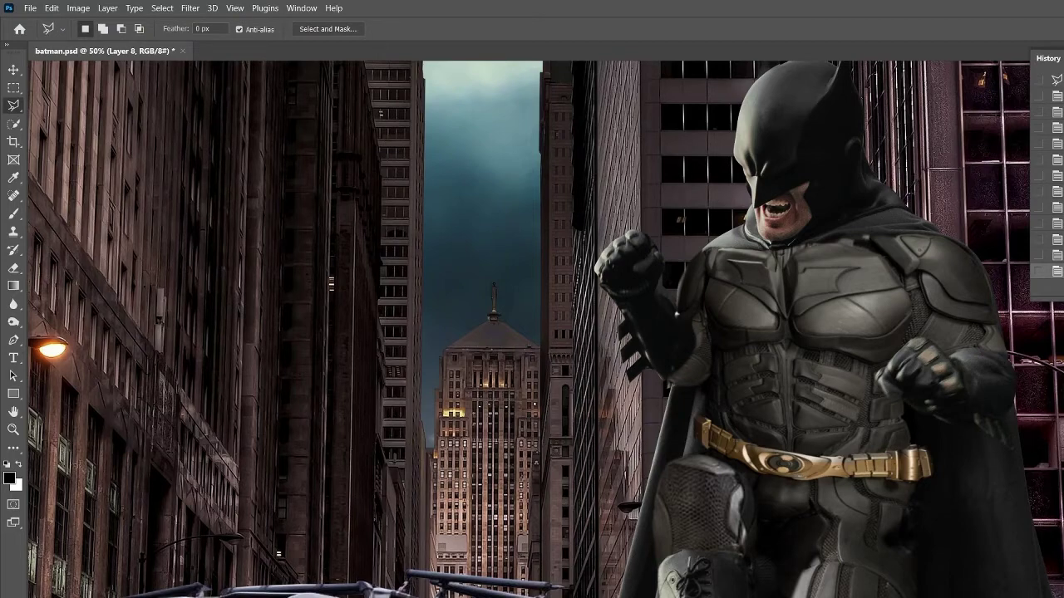
pyautogui.hotkey('ctrl', '0')
pyautogui.hotkey('ctrl', '+')
pyautogui.hotkey('ctrl', '+')
pyautogui.hotkey('ctrl', '+')
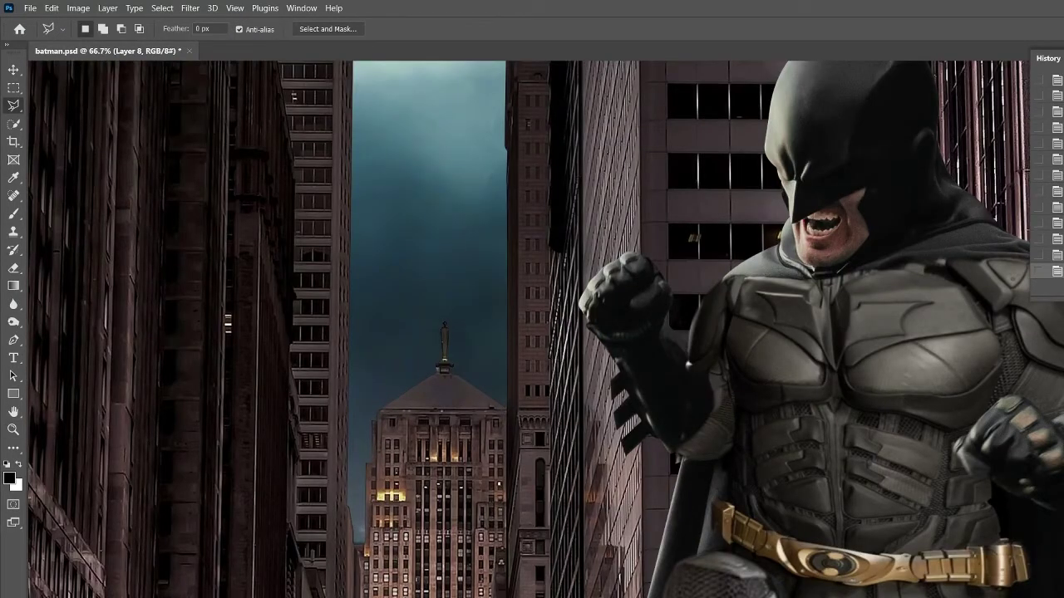
# Clone Stamp over the rough edge along Batman's shoulder and chest armour.
pyautogui.press('s')
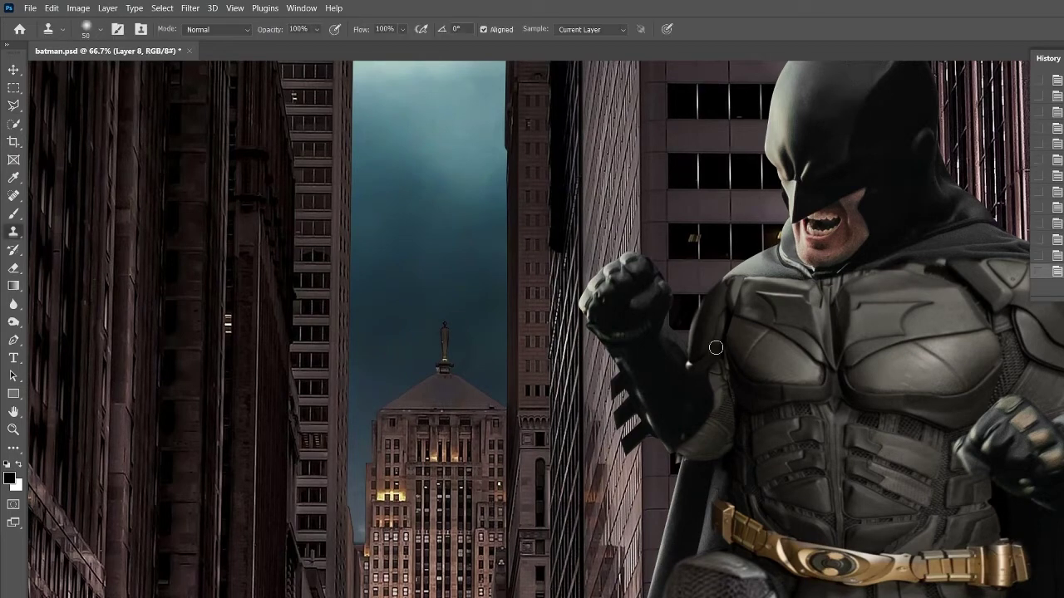
pyautogui.click(737, 291)
pyautogui.click(737, 287)
pyautogui.click(737, 283)
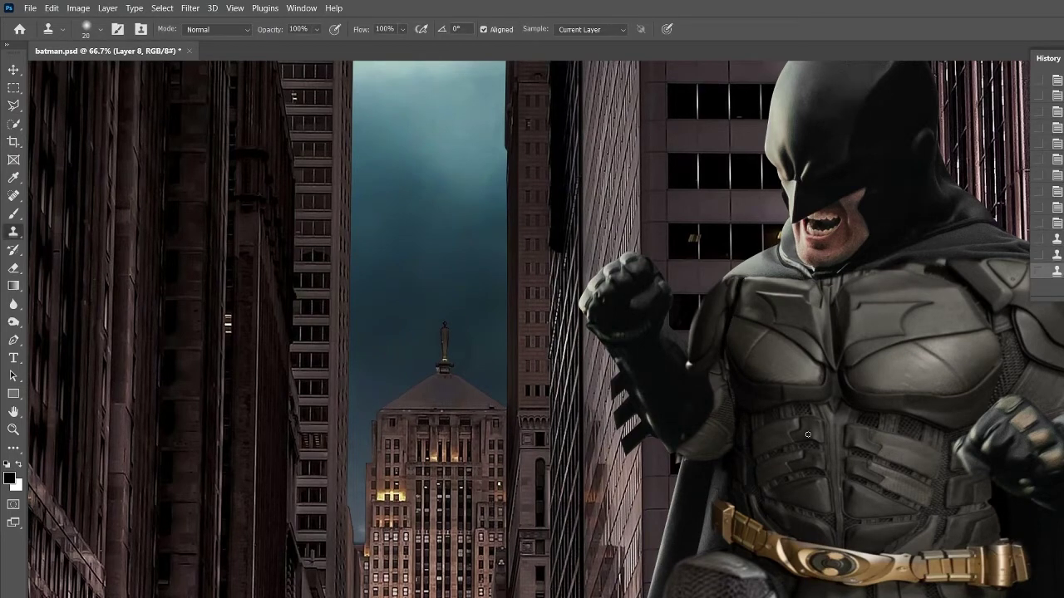
pyautogui.click(736, 318)
pyautogui.click(736, 308)
pyautogui.click(735, 300)
pyautogui.click(745, 282)
pyautogui.scroll(-5, 846, 352)
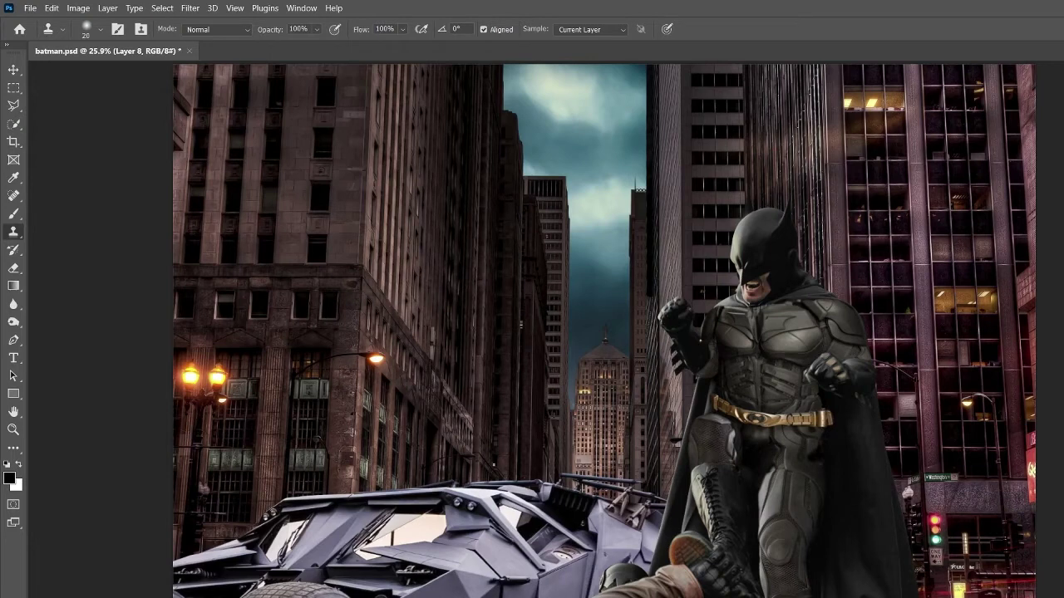
# Add an Exposure layer and paint black on its mask over the right-edge strip and lit windows.
pyautogui.hotkey('alt', ']')
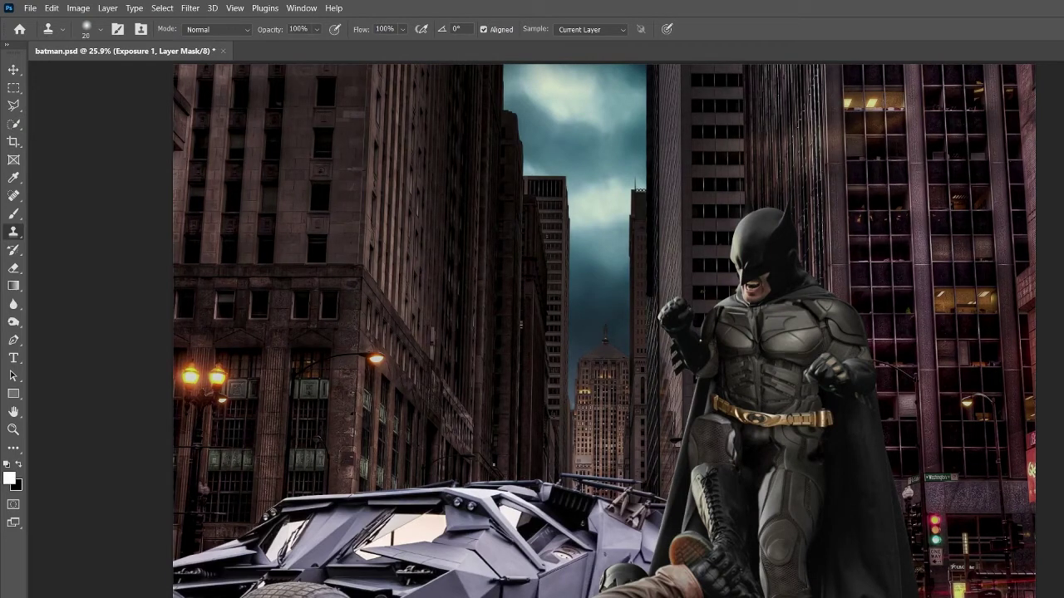
pyautogui.press('b')
pyautogui.press('x')
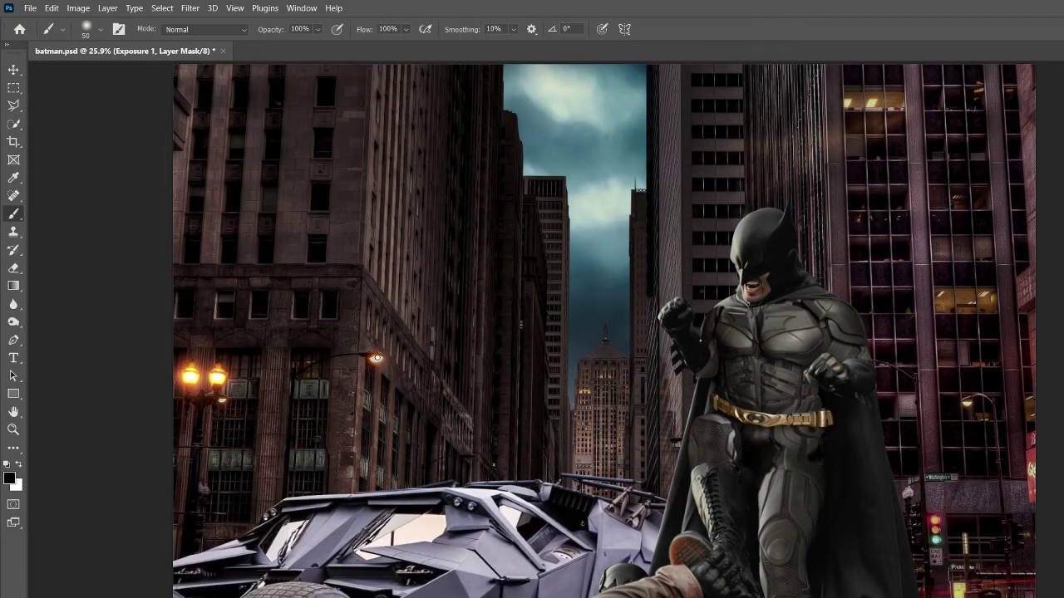
pyautogui.moveTo(1031, 439); pyautogui.dragTo(1032, 489)
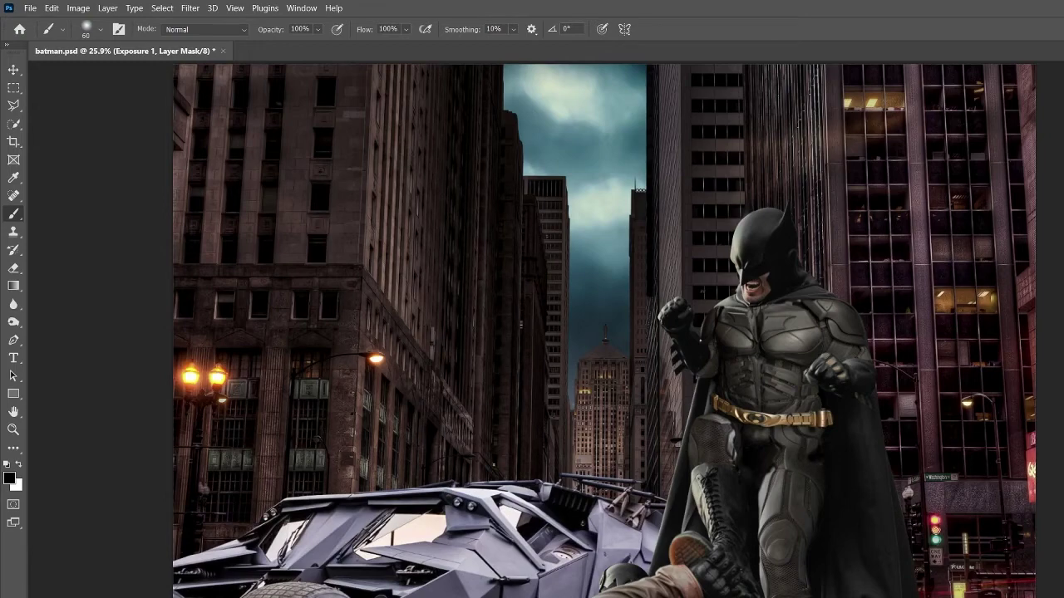
pyautogui.moveTo(849, 101); pyautogui.dragTo(874, 103)
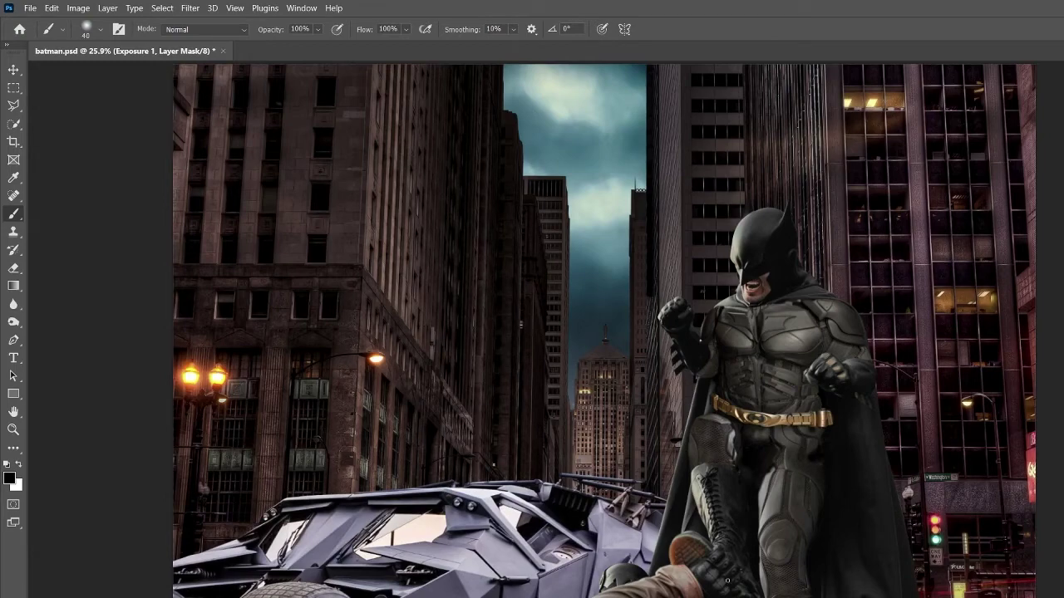
pyautogui.moveTo(860, 265); pyautogui.dragTo(714, 444)
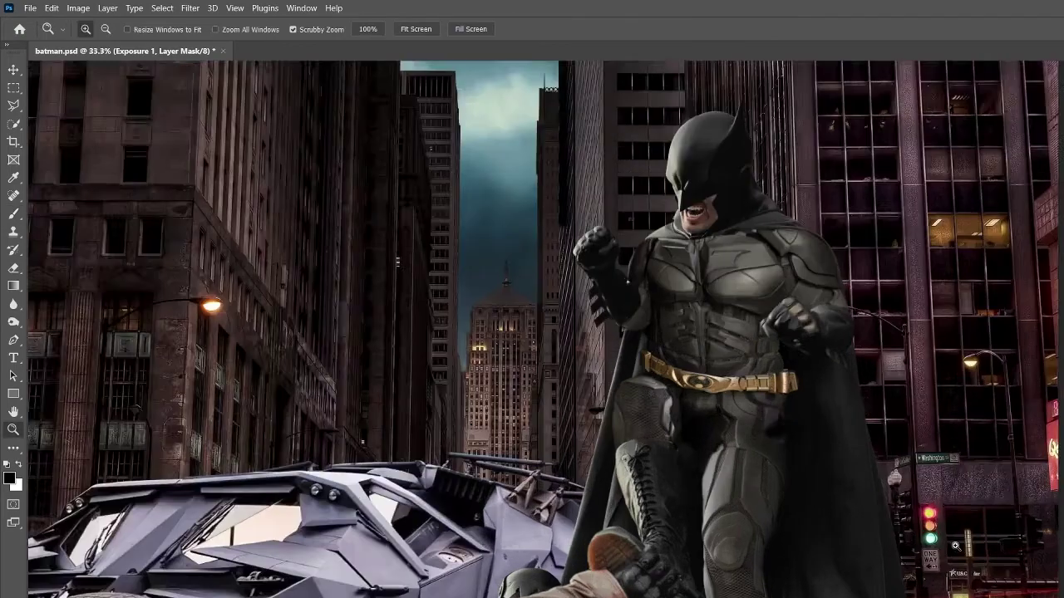
# Clone dark texture over the red glow around the sign pole and newsbox.
pyautogui.press('s')
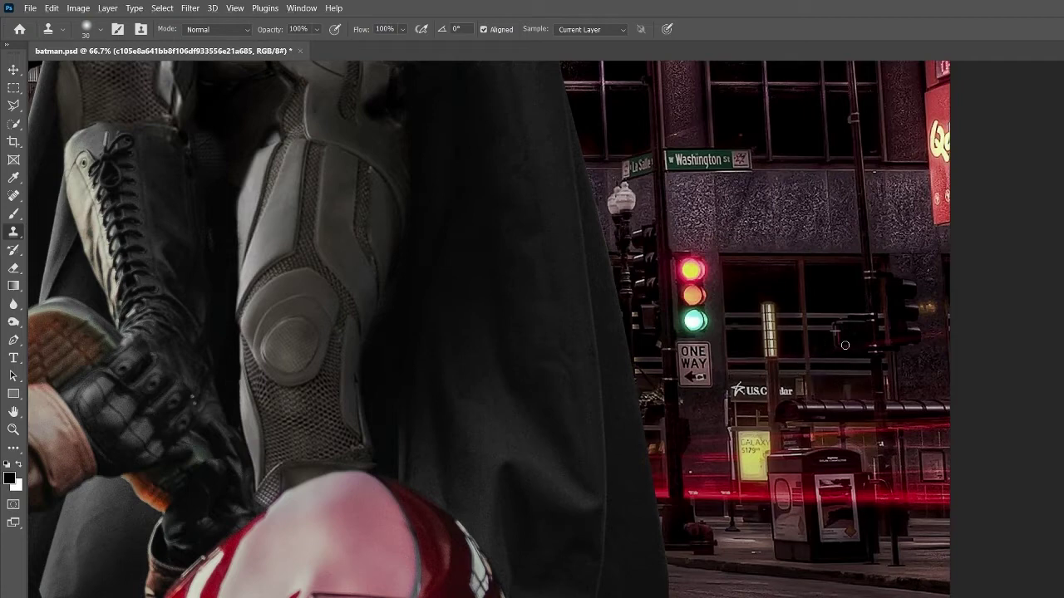
pyautogui.press('alt')
pyautogui.scroll(2, 806, 436)
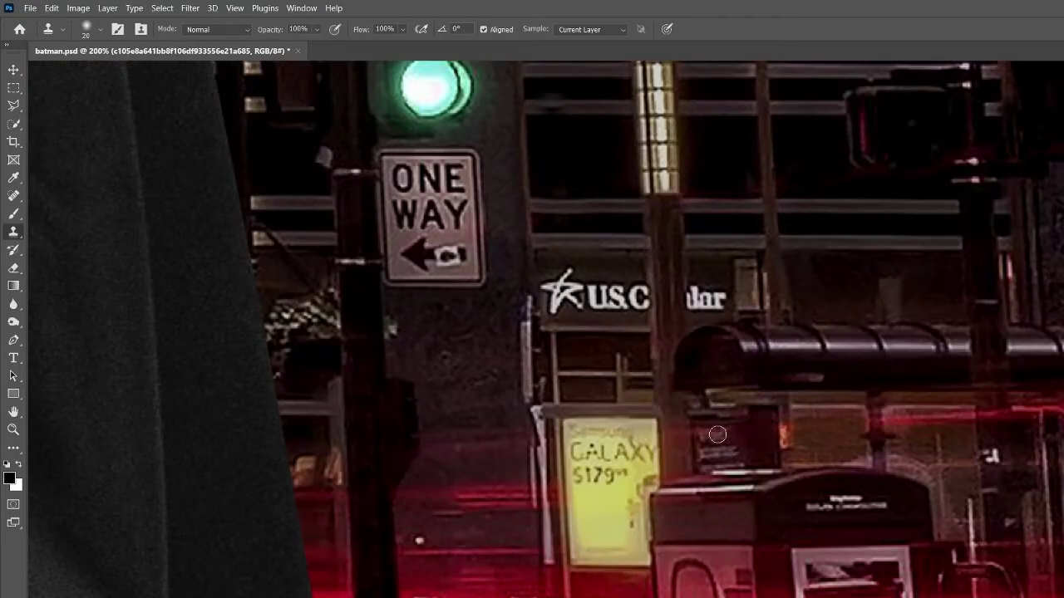
pyautogui.moveTo(673, 399); pyautogui.dragTo(675, 480)
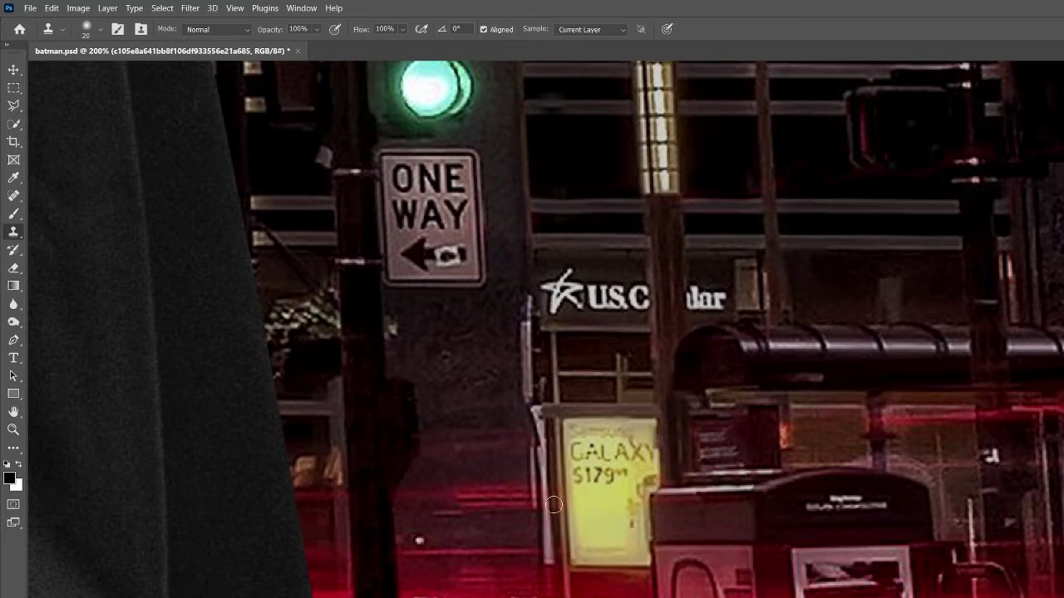
pyautogui.moveTo(466, 391)
pyautogui.mouseDown()
pyautogui.moveTo(428, 496)
pyautogui.moveTo(455, 503)
pyautogui.mouseUp()
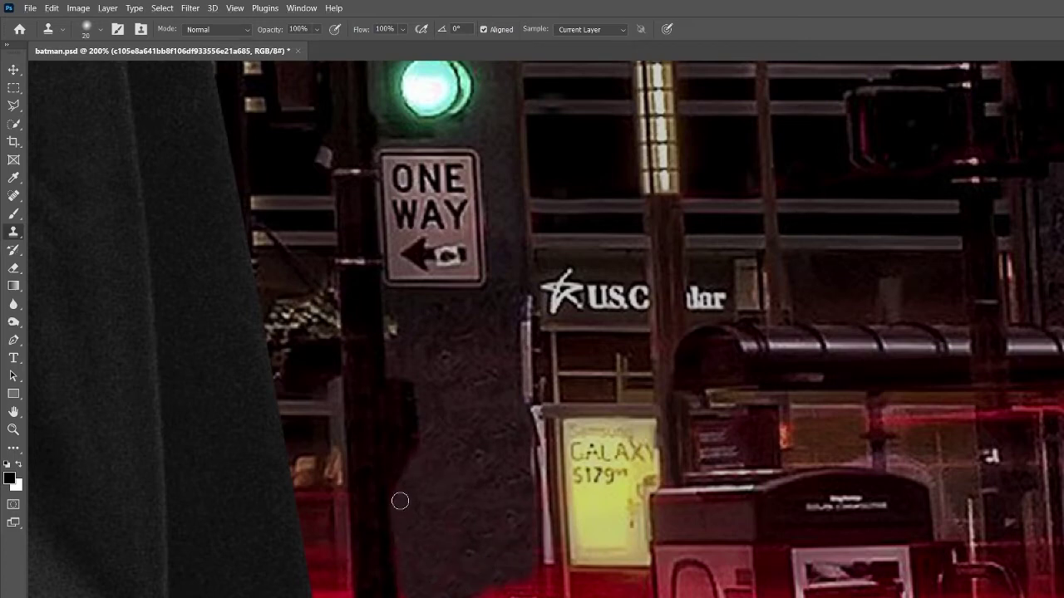
pyautogui.moveTo(492, 528); pyautogui.dragTo(508, 550)
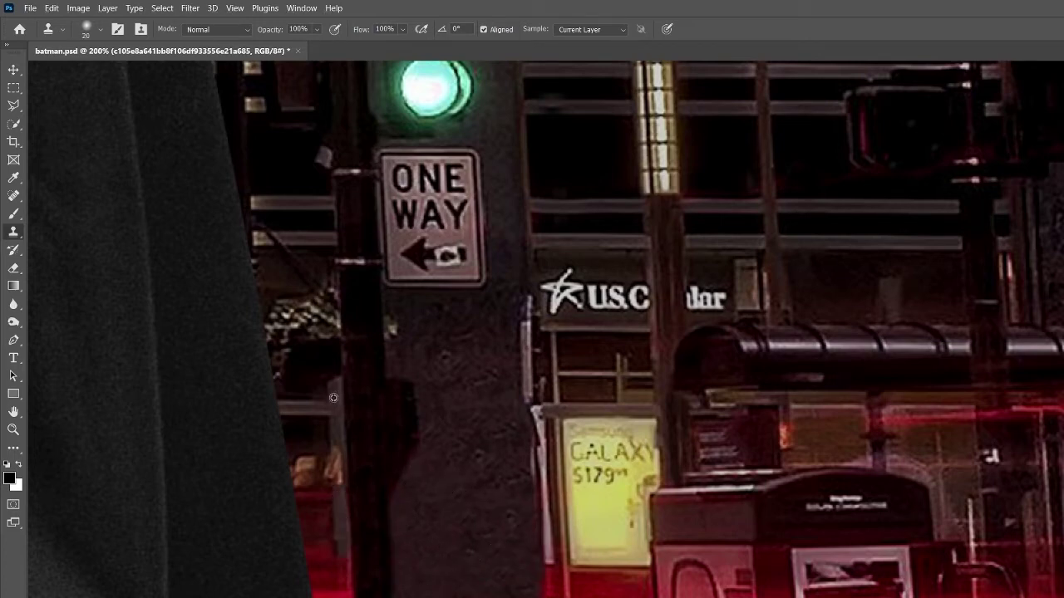
pyautogui.moveTo(344, 565); pyautogui.dragTo(345, 579)
pyautogui.moveTo(306, 510); pyautogui.dragTo(319, 593)
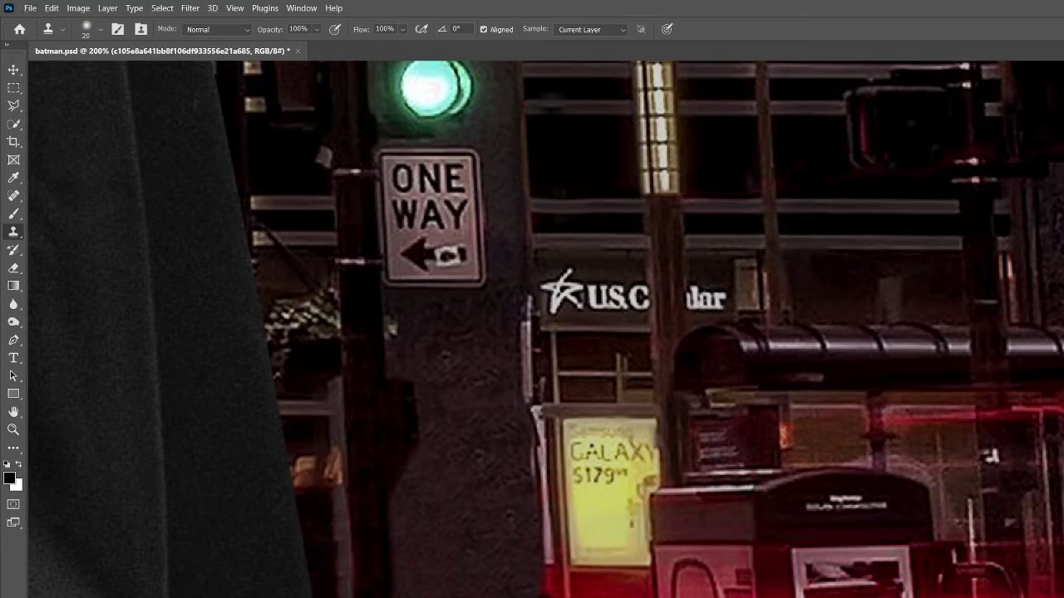
pyautogui.moveTo(545, 552)
pyautogui.mouseDown()
pyautogui.moveTo(549, 586)
pyautogui.moveTo(566, 591)
pyautogui.mouseUp()
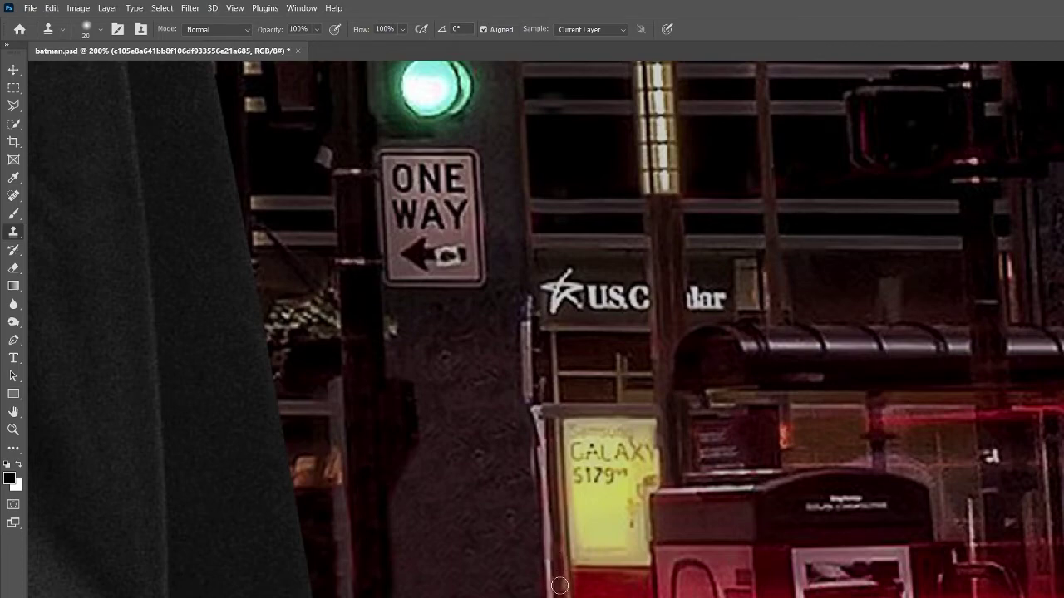
# With a size 15 clone brush, remove the red light streaks and kiosk slot area.
pyautogui.press('[')
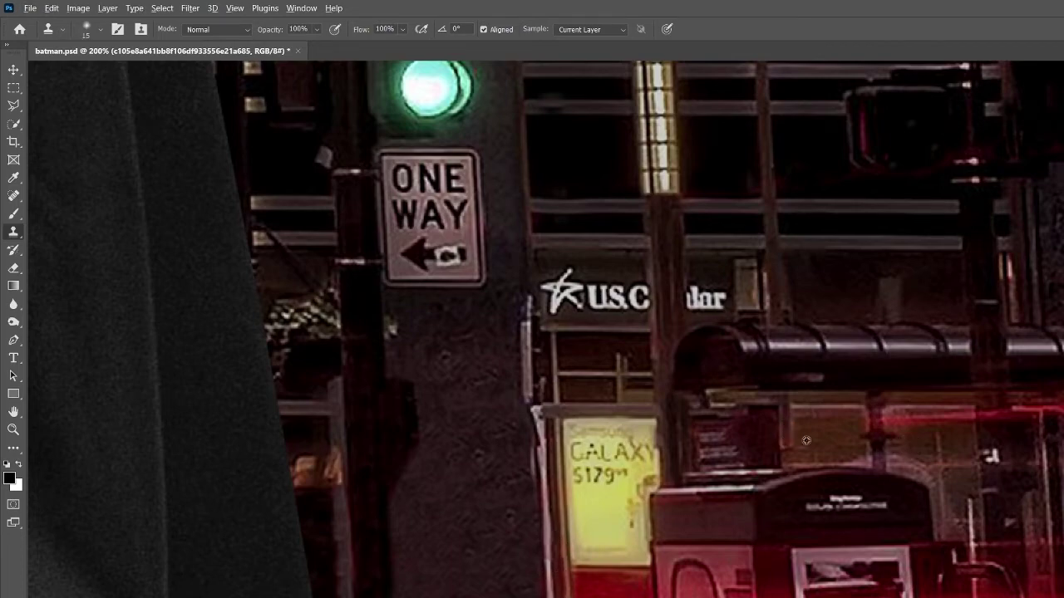
pyautogui.moveTo(883, 420); pyautogui.dragTo(990, 434)
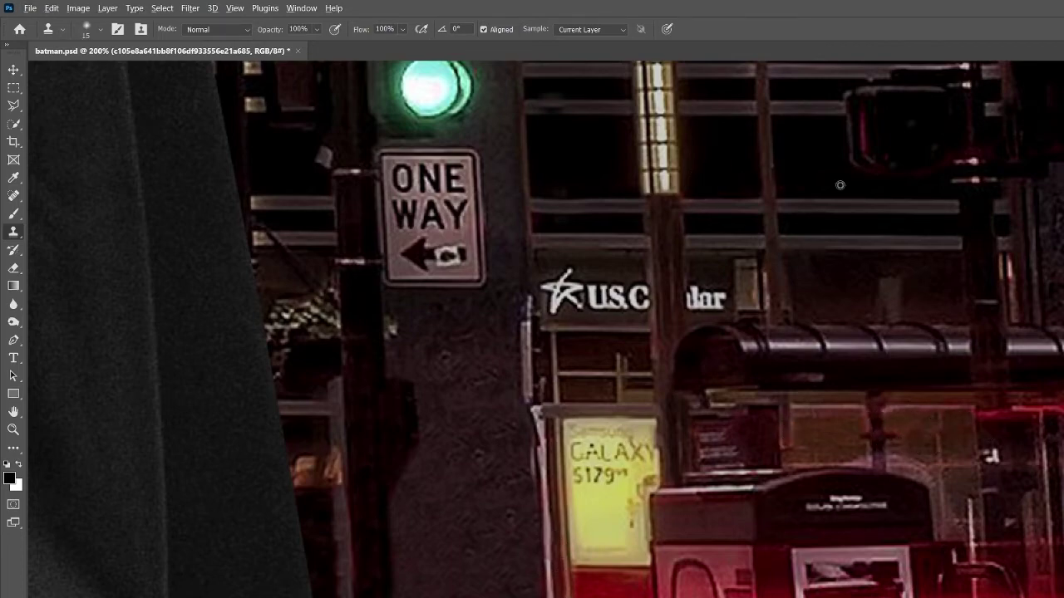
pyautogui.moveTo(869, 524); pyautogui.dragTo(785, 381)
pyautogui.moveTo(646, 471); pyautogui.dragTo(665, 472)
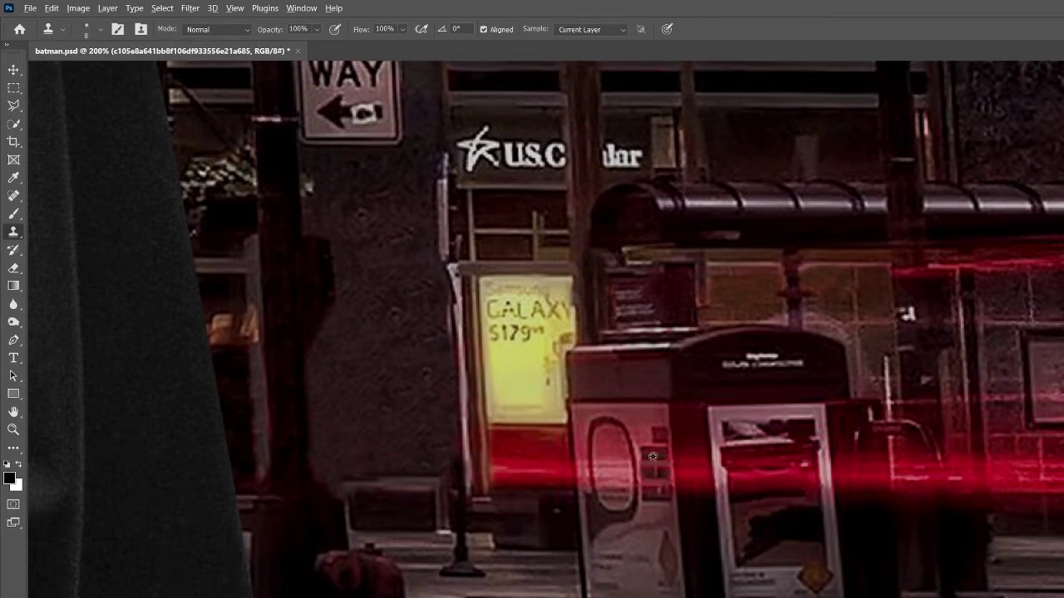
pyautogui.moveTo(690, 457); pyautogui.dragTo(629, 494)
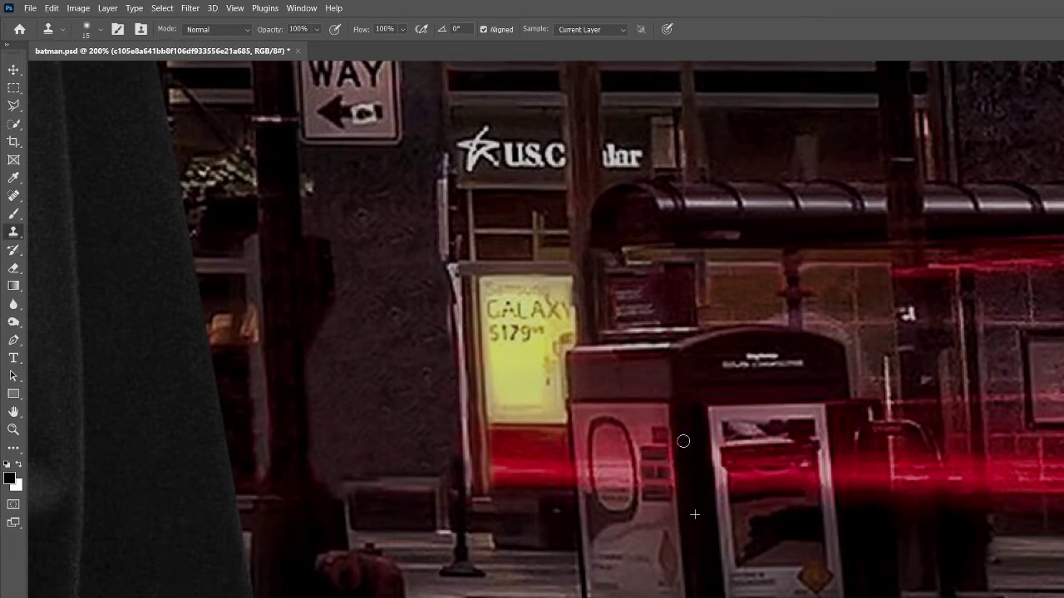
pyautogui.moveTo(527, 440)
pyautogui.mouseDown()
pyautogui.moveTo(523, 453)
pyautogui.moveTo(562, 461)
pyautogui.mouseUp()
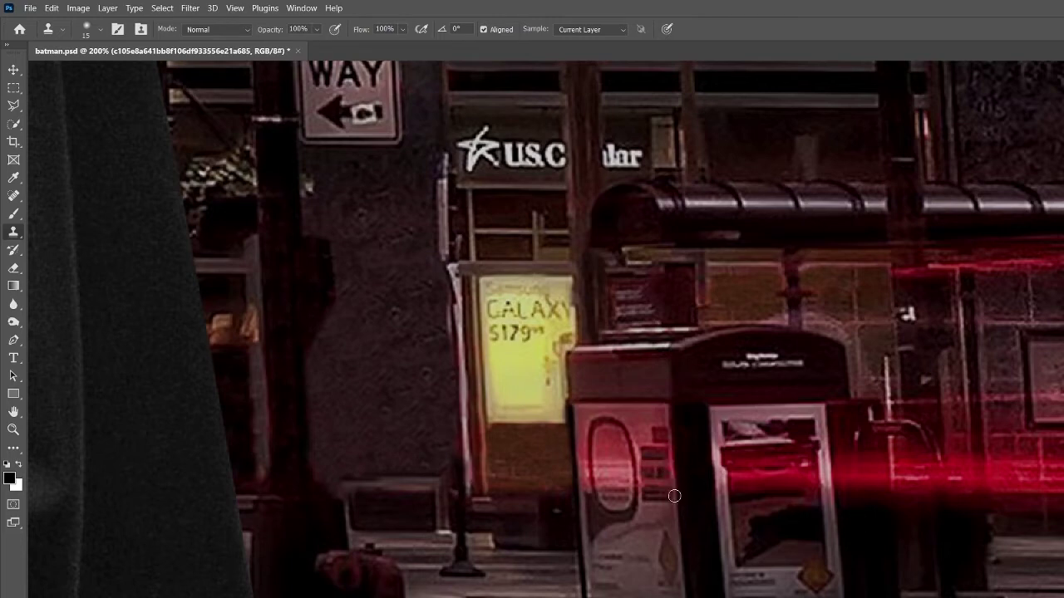
pyautogui.keyDown('alt'); pyautogui.click(630, 557); pyautogui.keyUp('alt')
pyautogui.moveTo(590, 455)
pyautogui.mouseDown()
pyautogui.moveTo(613, 491)
pyautogui.moveTo(585, 440)
pyautogui.moveTo(665, 410)
pyautogui.mouseUp()
# With a size 9 brush, grey out the pink oval and clone dark texture along the pole and kiosk.
pyautogui.press('[')
pyautogui.press('[')
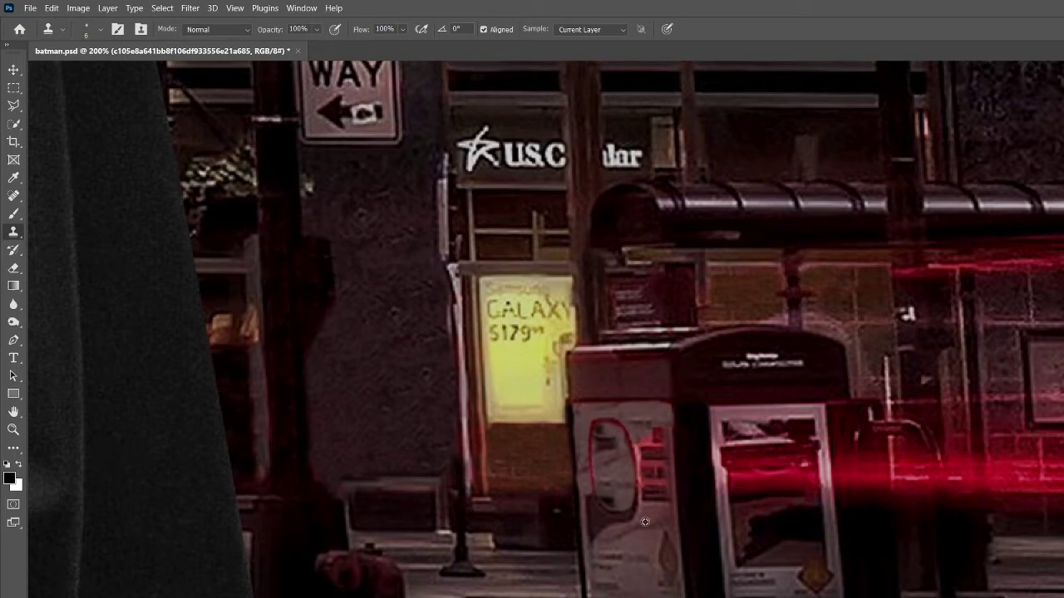
pyautogui.moveTo(645, 522); pyautogui.dragTo(594, 490)
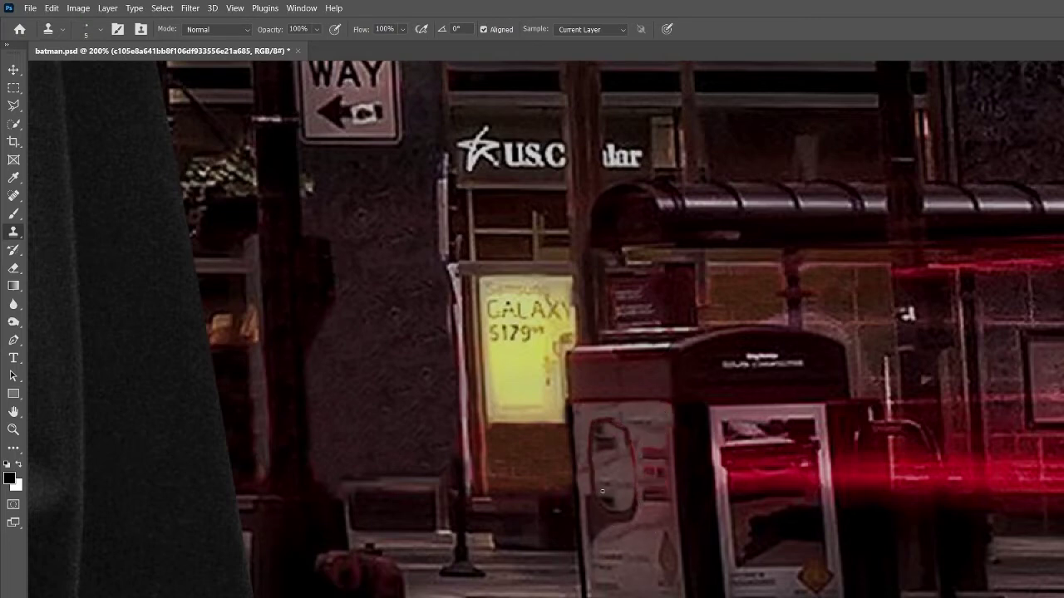
pyautogui.moveTo(602, 491); pyautogui.dragTo(669, 456)
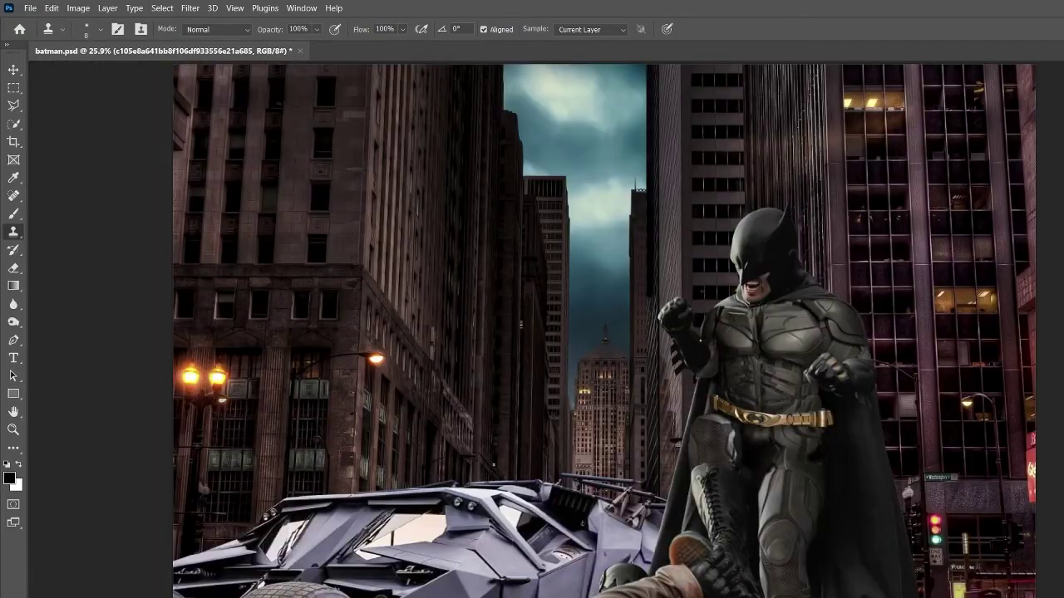
pyautogui.moveTo(584, 474); pyautogui.dragTo(641, 480)
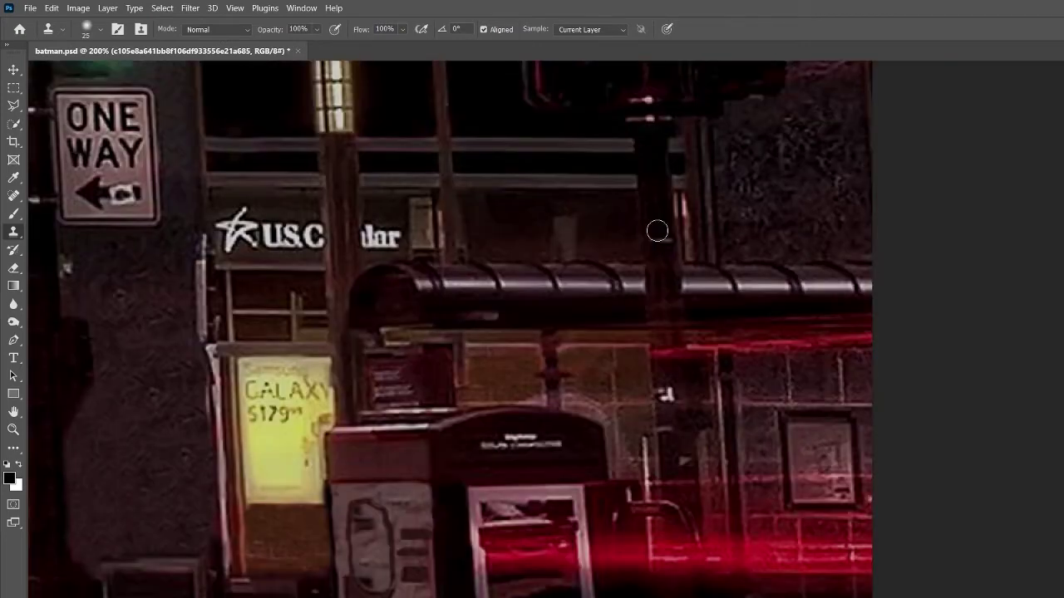
pyautogui.moveTo(657, 226); pyautogui.dragTo(695, 574)
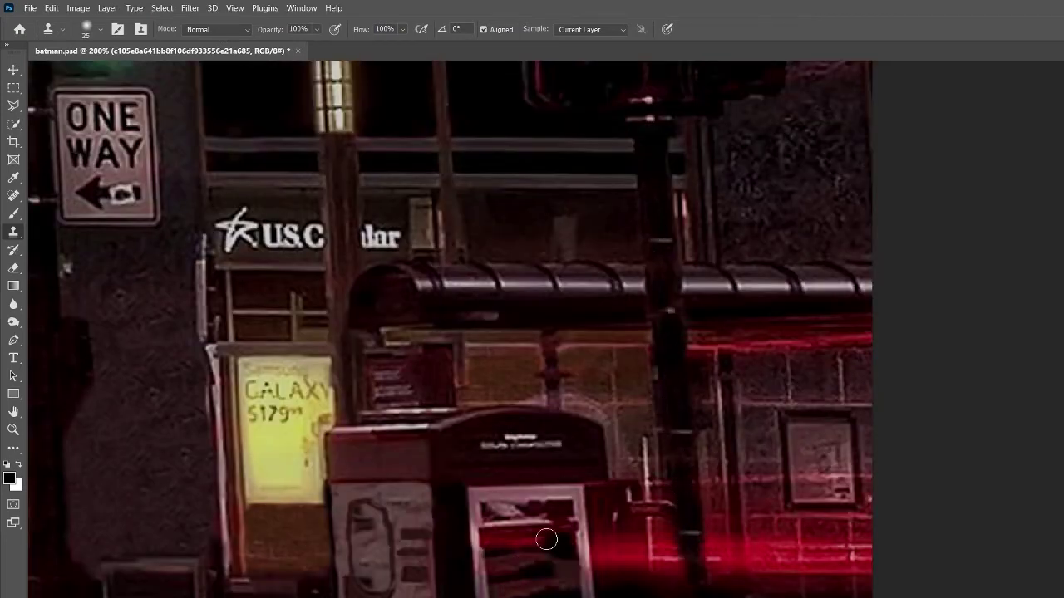
pyautogui.moveTo(492, 572); pyautogui.dragTo(549, 495)
pyautogui.press('[')
pyautogui.moveTo(597, 559)
pyautogui.mouseDown()
pyautogui.moveTo(599, 517)
pyautogui.moveTo(634, 571)
pyautogui.moveTo(601, 487)
pyautogui.moveTo(656, 510)
pyautogui.mouseUp()
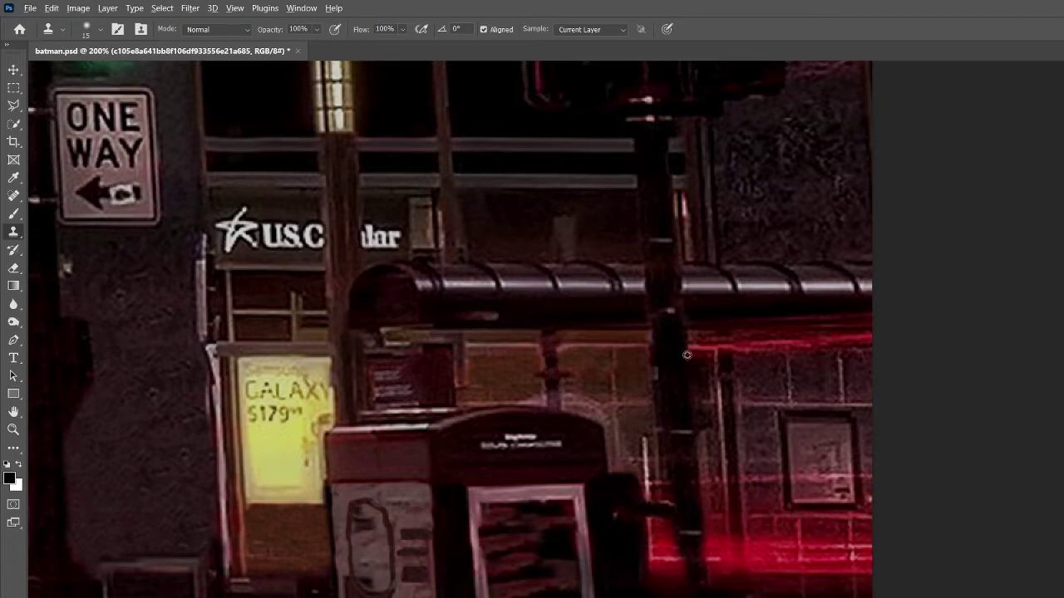
# Dull the red awning stripe and darken the remaining red glow around the pole.
pyautogui.keyDown('alt'); pyautogui.click(574, 345); pyautogui.keyUp('alt')
pyautogui.moveTo(694, 338)
pyautogui.mouseDown()
pyautogui.moveTo(840, 338)
pyautogui.moveTo(803, 321)
pyautogui.moveTo(723, 347)
pyautogui.mouseUp()
pyautogui.moveTo(713, 459)
pyautogui.mouseDown()
pyautogui.moveTo(707, 544)
pyautogui.moveTo(713, 507)
pyautogui.mouseUp()
pyautogui.moveTo(711, 545); pyautogui.dragTo(731, 582)
pyautogui.moveTo(665, 578)
pyautogui.mouseDown()
pyautogui.moveTo(652, 483)
pyautogui.moveTo(655, 565)
pyautogui.moveTo(652, 515)
pyautogui.mouseUp()
pyautogui.moveTo(732, 468)
pyautogui.mouseDown()
pyautogui.moveTo(738, 565)
pyautogui.moveTo(784, 527)
pyautogui.moveTo(736, 582)
pyautogui.moveTo(752, 593)
pyautogui.moveTo(781, 532)
pyautogui.moveTo(829, 563)
pyautogui.moveTo(857, 547)
pyautogui.moveTo(864, 482)
pyautogui.mouseUp()
pyautogui.press(']')
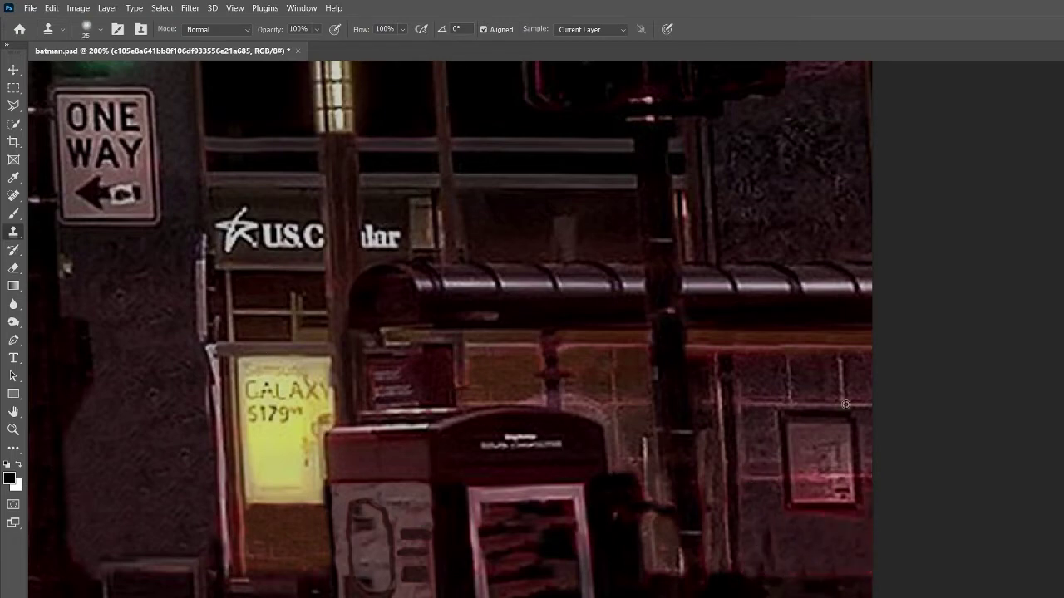
pyautogui.moveTo(797, 478); pyautogui.dragTo(803, 518)
pyautogui.hotkey('ctrl', '0')
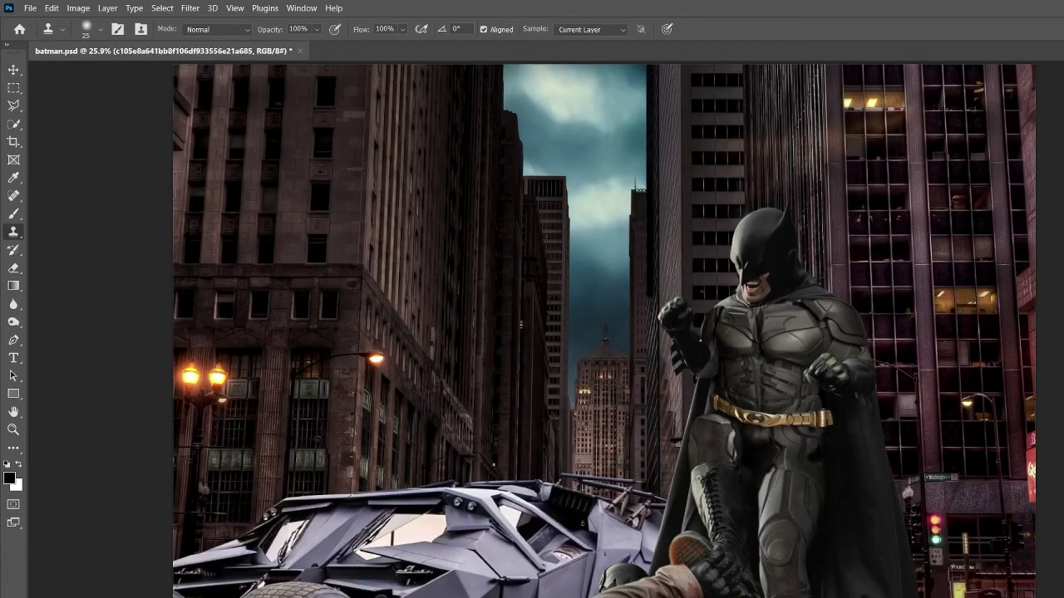
# Select the Hue/Saturation 1 mask and set a white brush to 23% opacity and 21% flow.
pyautogui.hotkey('alt', ']')
pyautogui.click(803, 518)
pyautogui.press('Return')
pyautogui.hotkey('ctrl', '1')
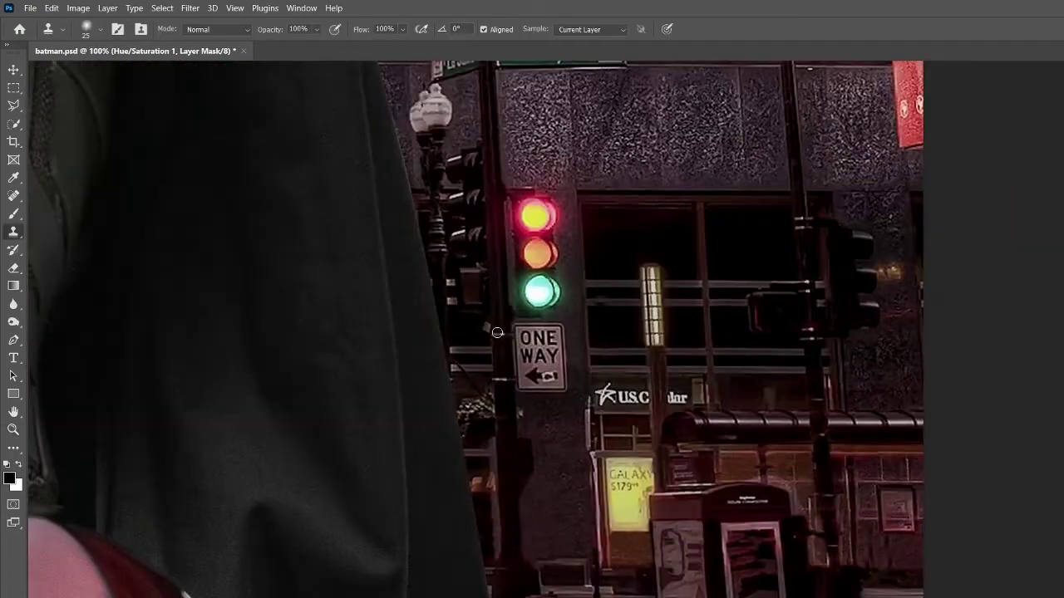
pyautogui.press('b')
pyautogui.press('x')
pyautogui.click(318, 29)
pyautogui.moveTo(282, 47); pyautogui.dragTo(283, 48)
pyautogui.moveTo(406, 29); pyautogui.dragTo(371, 47)
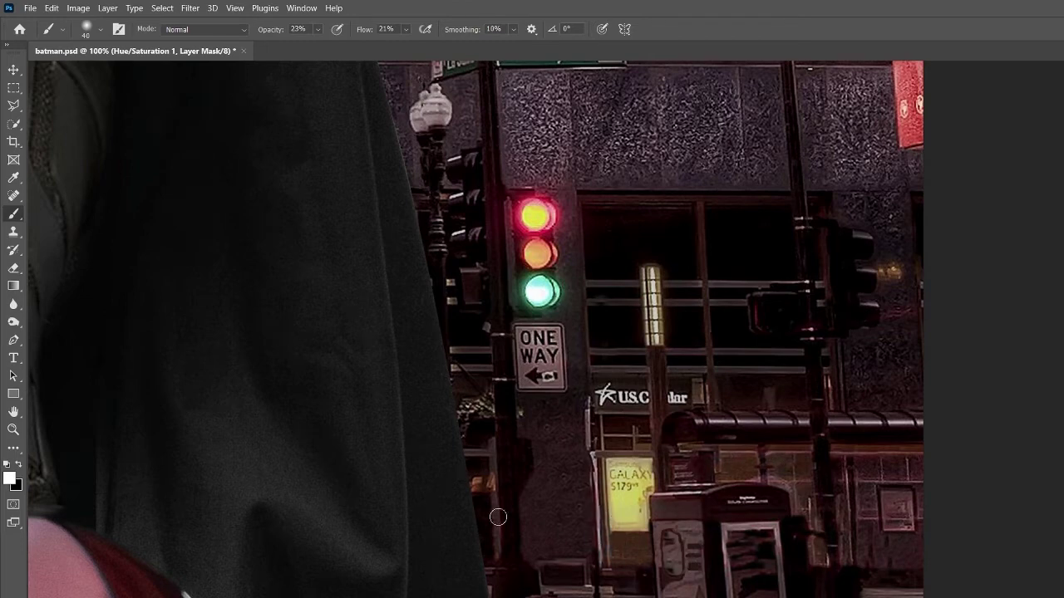
pyautogui.hotkey('ctrl', '0')
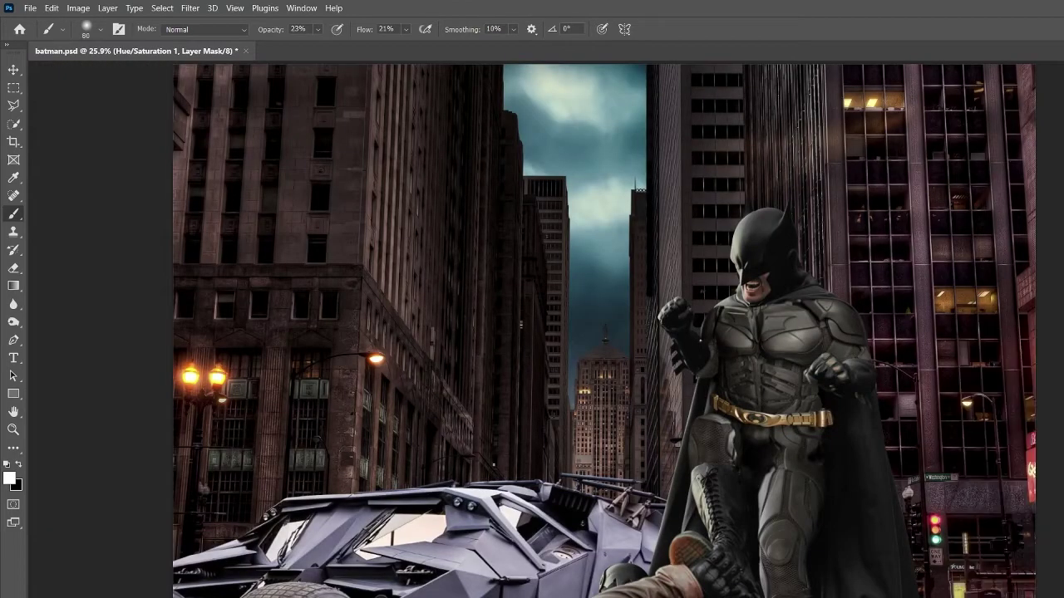
pyautogui.hotkey('alt', '[')
pyautogui.hotkey('alt', '[')
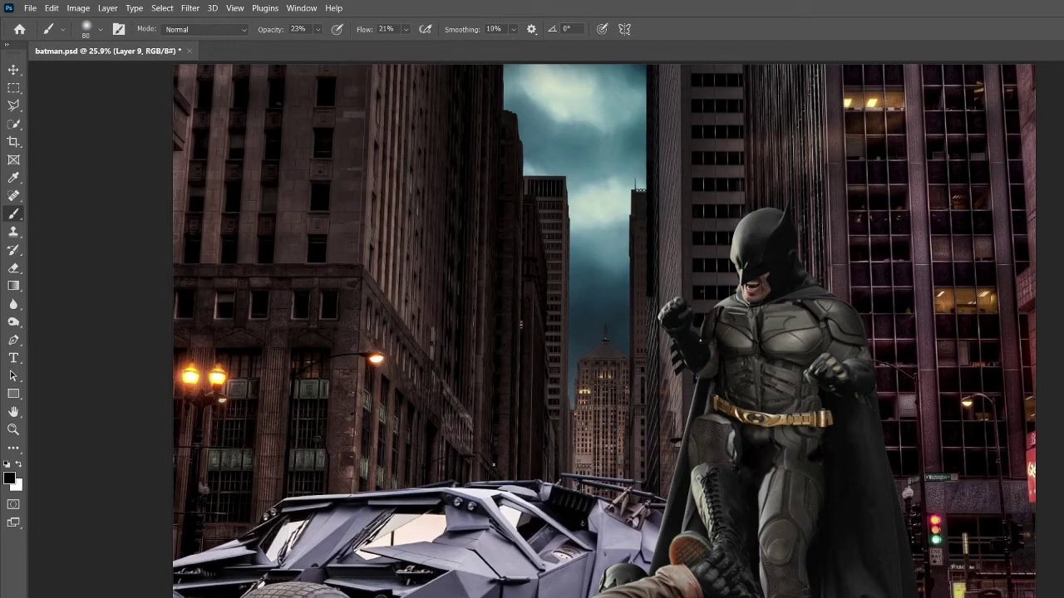
# Paint warm lamp glow on Layer 9 with a 150 brush at 26% flow, sampling lamp colours.
pyautogui.press(']')
pyautogui.press(']')
pyautogui.press(']')
pyautogui.hotkey('shift', '2')
pyautogui.hotkey('shift', '6')
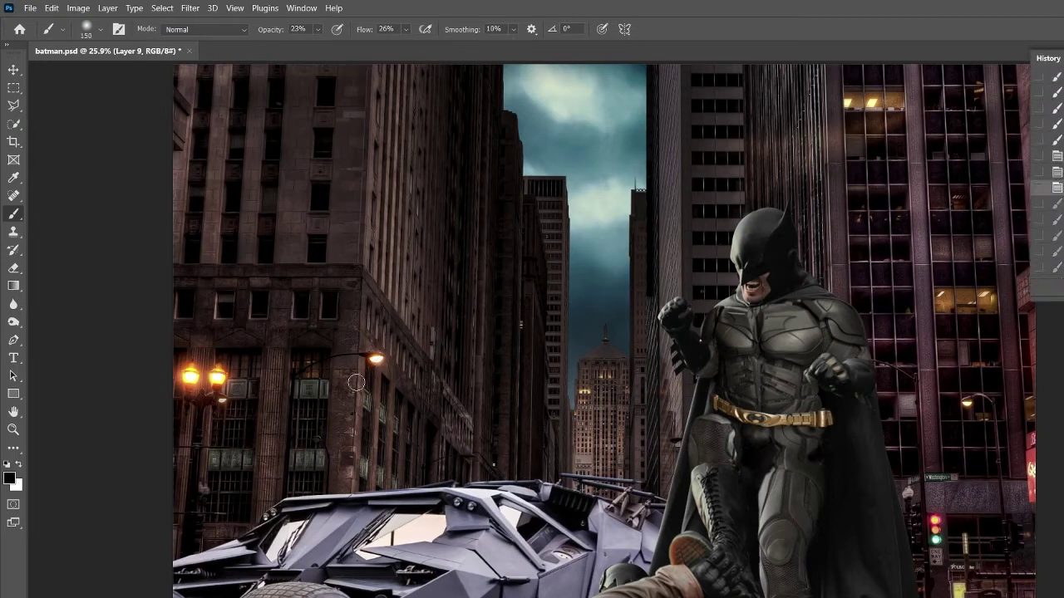
pyautogui.press('x')
pyautogui.keyDown('alt'); pyautogui.click(221, 404); pyautogui.keyUp('alt')
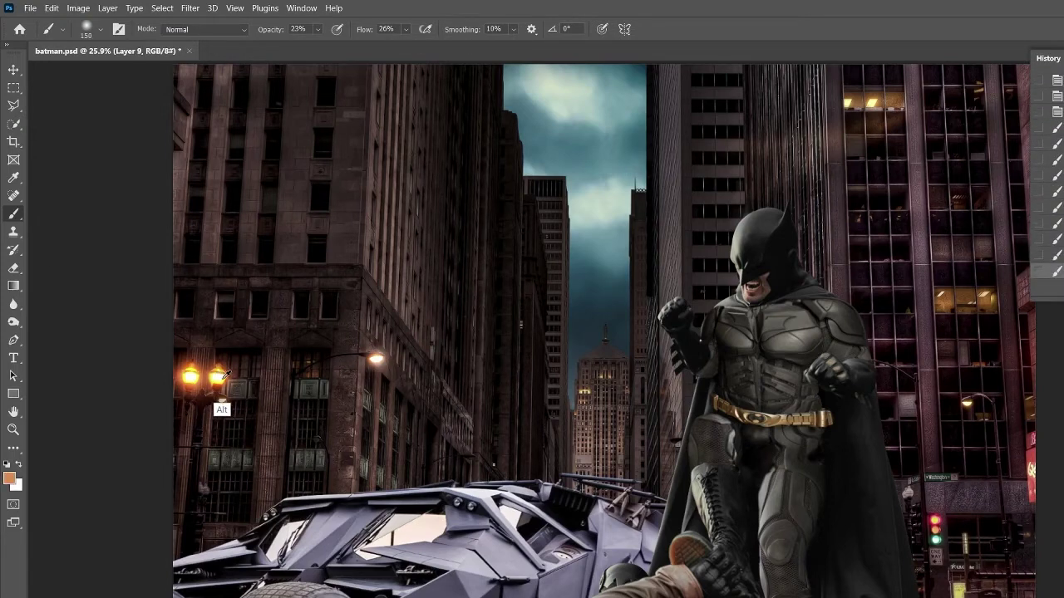
pyautogui.moveTo(221, 406); pyautogui.dragTo(191, 375)
pyautogui.hotkey('ctrl', 'z')
pyautogui.keyDown('alt'); pyautogui.click(928, 527); pyautogui.keyUp('alt')
pyautogui.moveTo(931, 523); pyautogui.dragTo(937, 532)
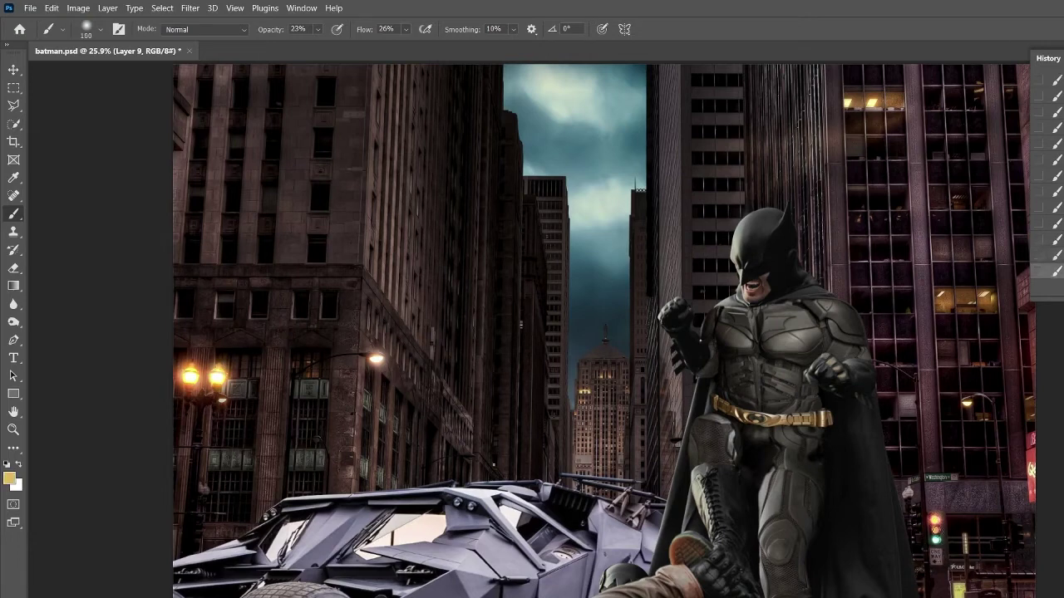
pyautogui.press('[')
pyautogui.press('[')
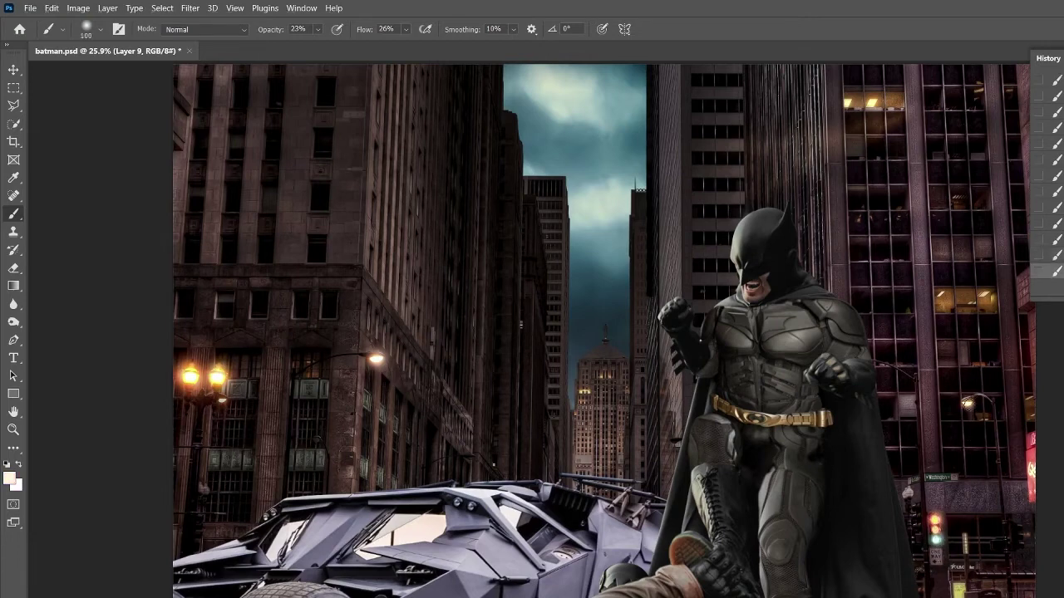
pyautogui.keyDown('alt'); pyautogui.click(948, 303); pyautogui.keyUp('alt')
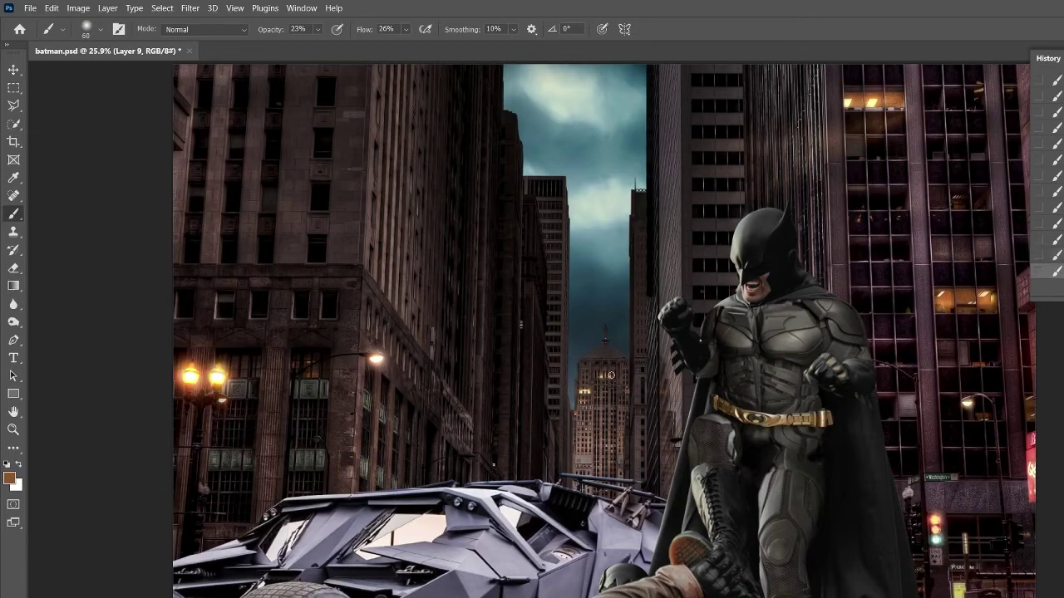
# Stamp visible layers, apply the Oil Paint filter, and paint the sky pale cyan with a 300 brush.
pyautogui.hotkey('ctrl', 'alt', 'shift', 'e')
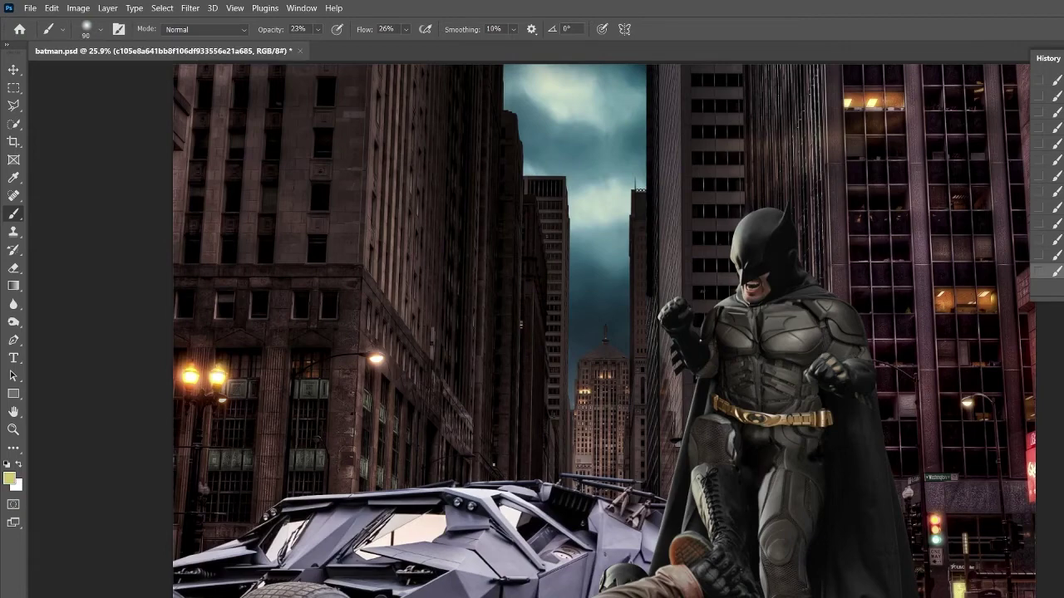
pyautogui.click(190, 8)
pyautogui.click(125, 313)
pyautogui.press('Return')
pyautogui.keyDown('alt'); pyautogui.click(574, 111); pyautogui.keyUp('alt')
pyautogui.press(']')
pyautogui.press(']')
pyautogui.press(']')
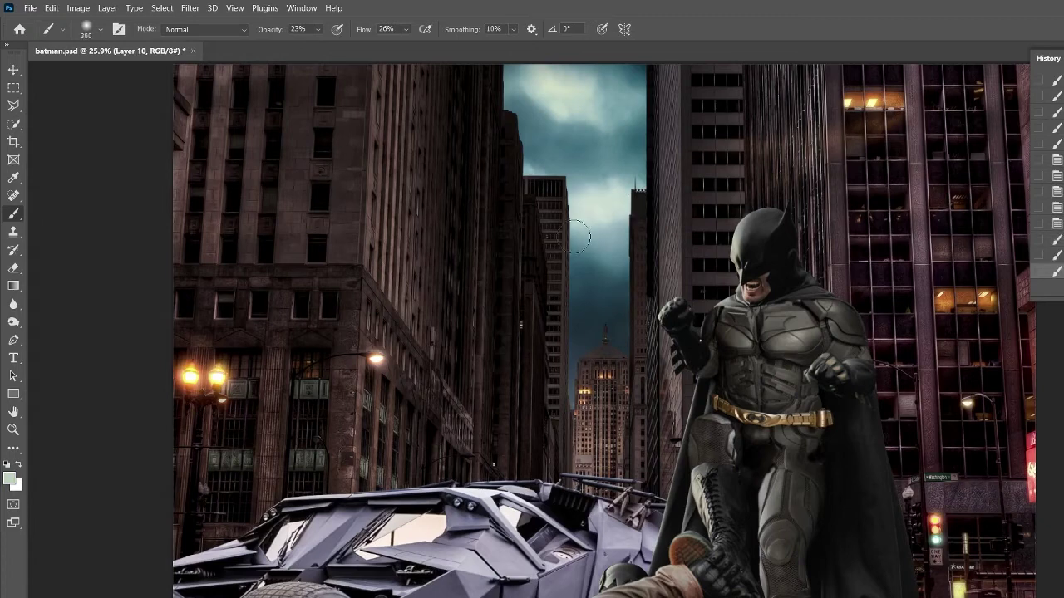
pyautogui.moveTo(598, 233)
pyautogui.mouseDown()
pyautogui.moveTo(582, 99)
pyautogui.moveTo(633, 172)
pyautogui.mouseUp()
pyautogui.hotkey('ctrl', 'alt', 'shift', 'e')
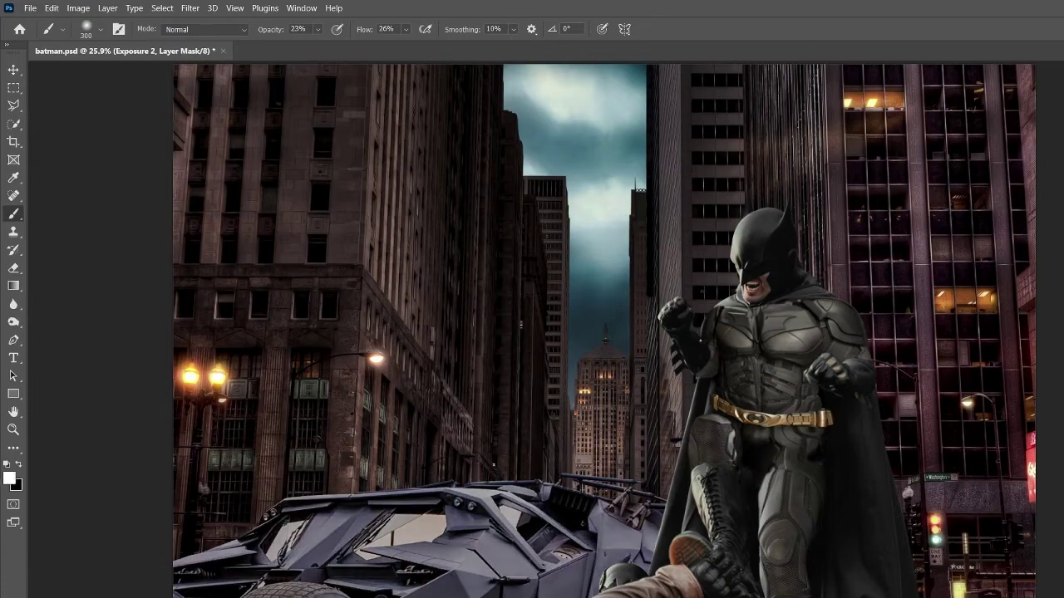
# Paint the Exposure 2 mask over the Batmobile, then zoom in and set a 50 px brush at 16% flow.
pyautogui.moveTo(499, 540); pyautogui.dragTo(216, 553)
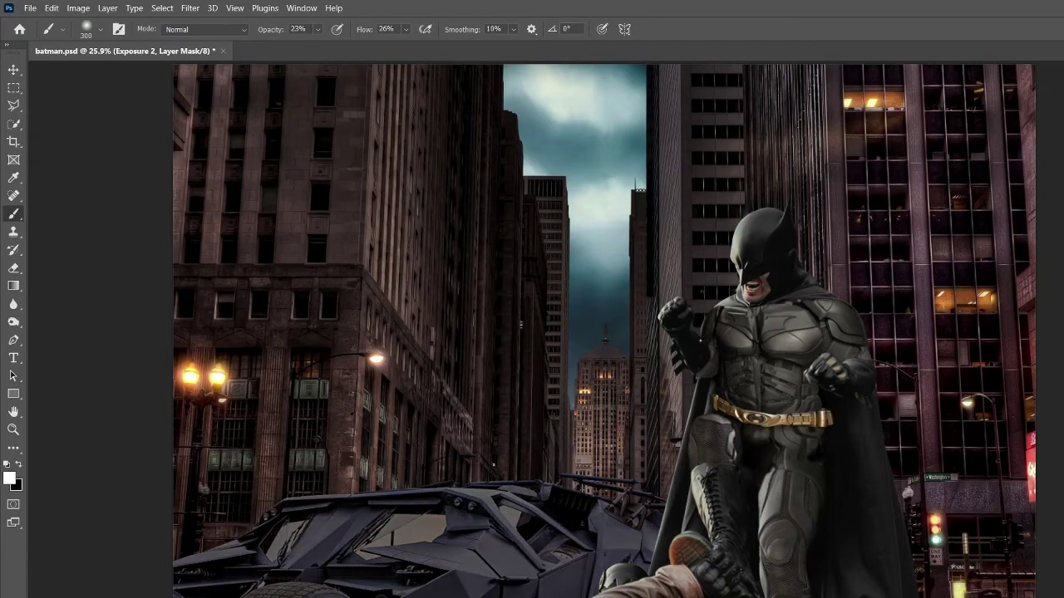
pyautogui.press('x')
pyautogui.press('[')
pyautogui.press('[')
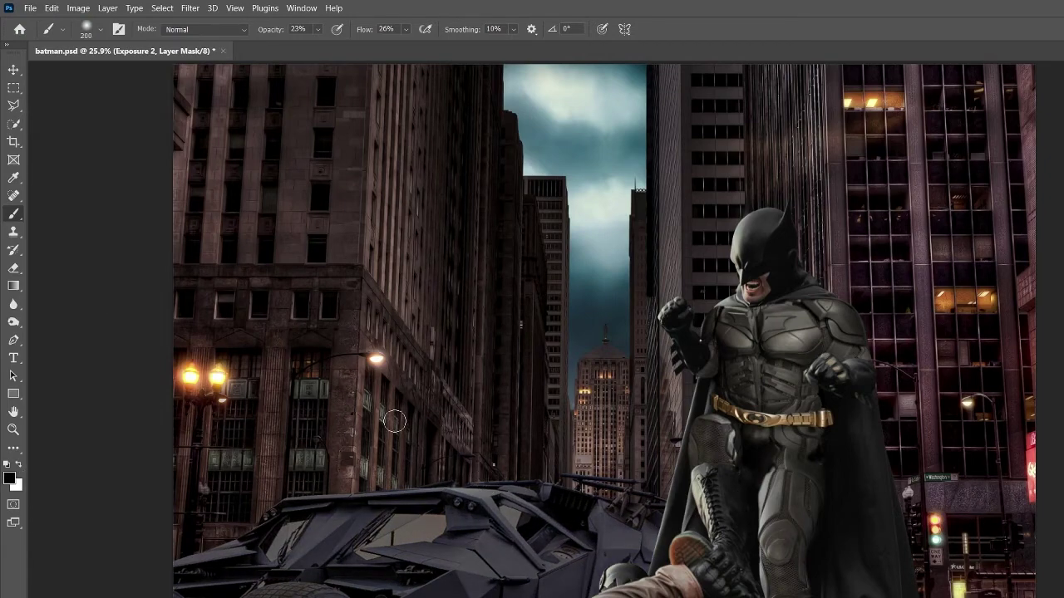
pyautogui.hotkey('ctrl', '+')
pyautogui.press('[')
pyautogui.press('[')
pyautogui.press('[')
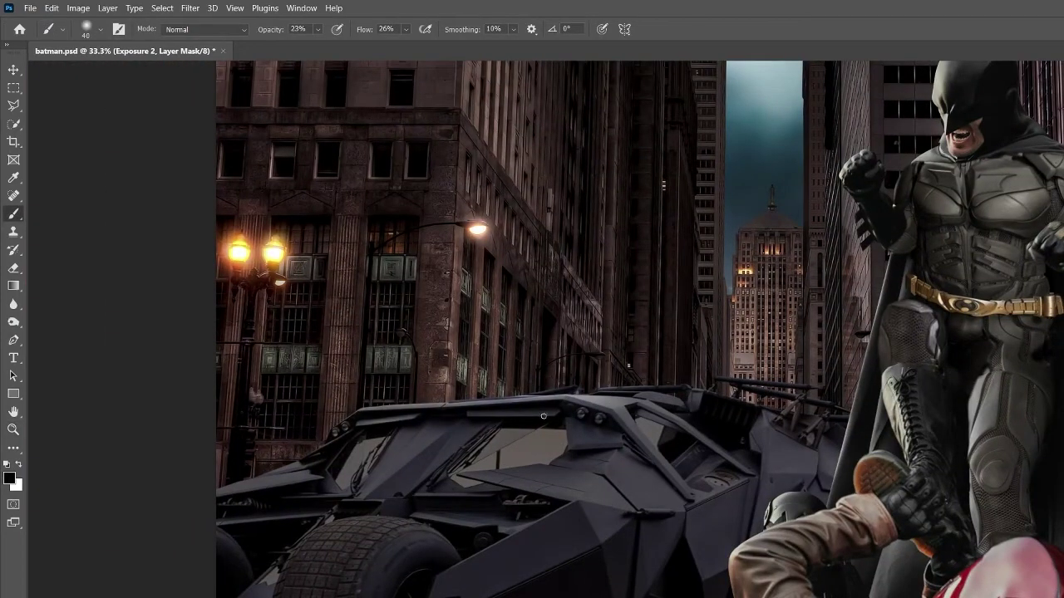
pyautogui.press(']')
pyautogui.press(']')
pyautogui.press(']')
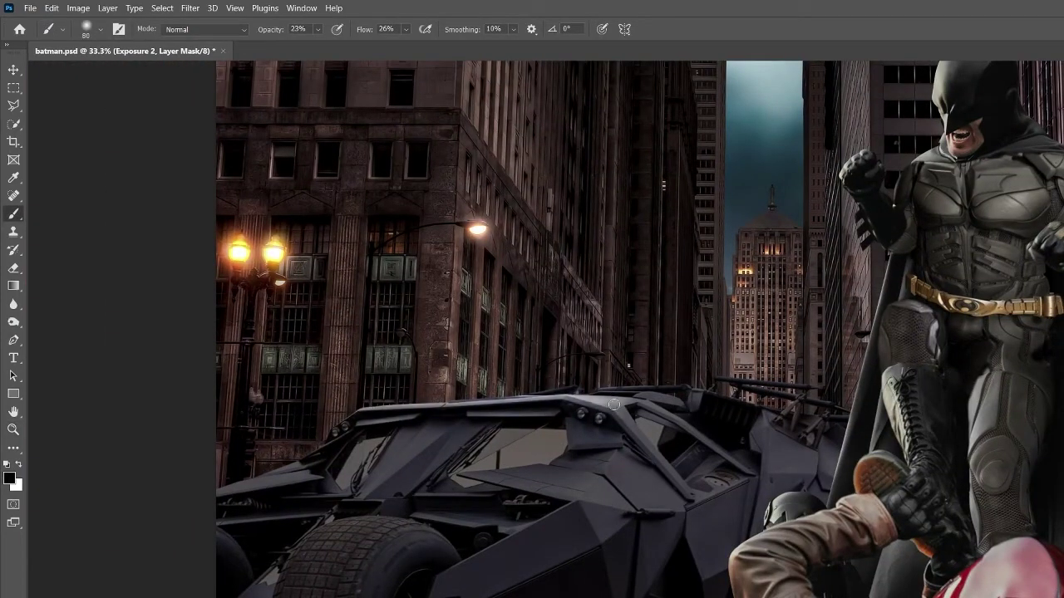
pyautogui.click(405, 29)
pyautogui.moveTo(408, 41); pyautogui.dragTo(400, 43)
pyautogui.press('[')
pyautogui.press('[')
pyautogui.press('[')
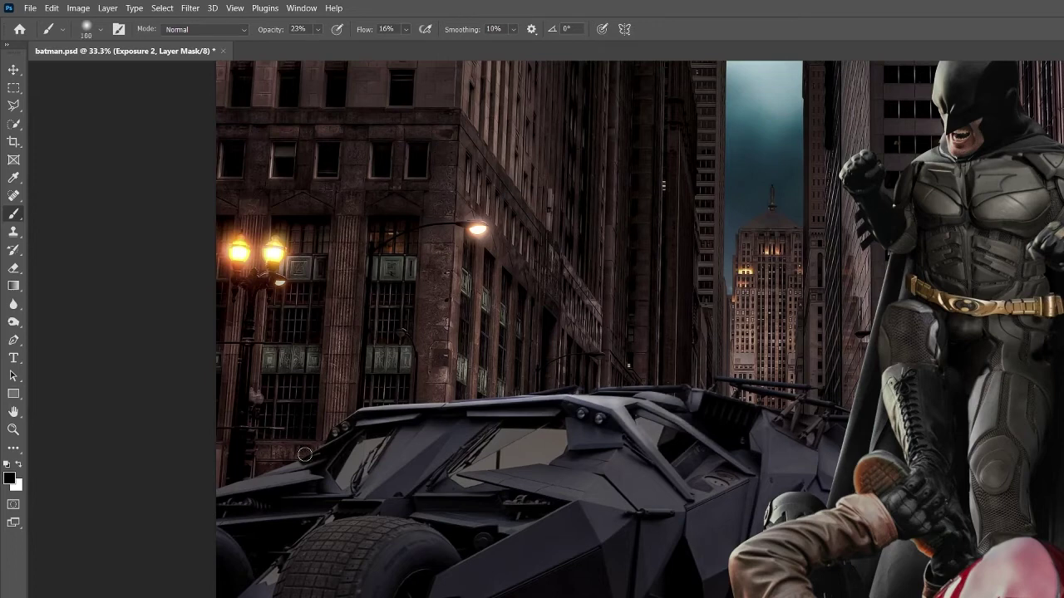
# Brighten the Batmobile's front-left, windshield and a small spot on its body through the mask.
pyautogui.moveTo(306, 462)
pyautogui.mouseDown()
pyautogui.moveTo(298, 484)
pyautogui.moveTo(307, 473)
pyautogui.moveTo(232, 490)
pyautogui.mouseUp()
pyautogui.press('[')
pyautogui.press('[')
pyautogui.press('[')
pyautogui.press('x')
pyautogui.click(18, 464)
pyautogui.press('[')
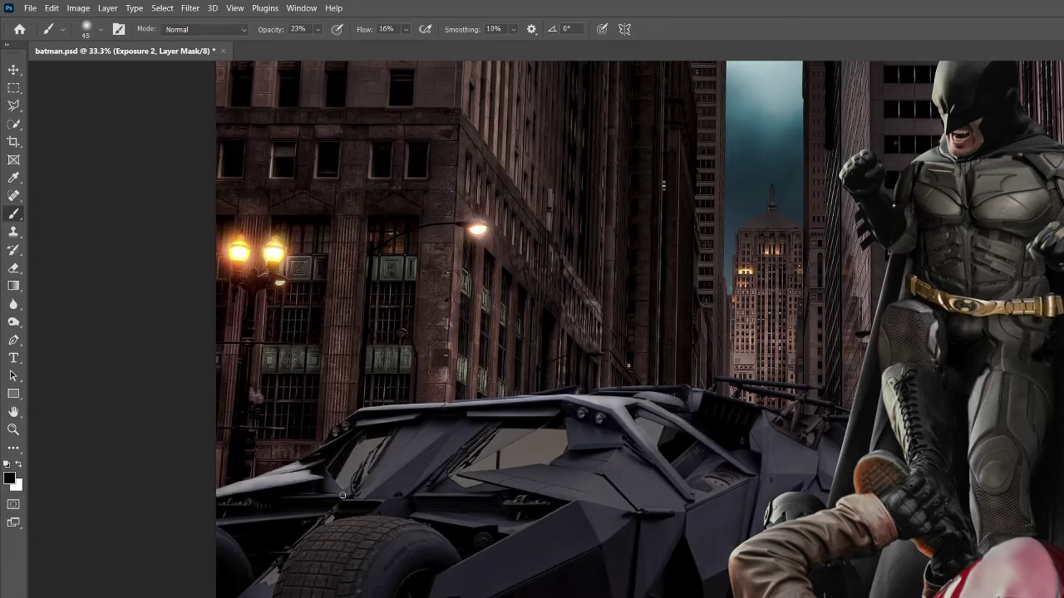
pyautogui.moveTo(404, 439); pyautogui.dragTo(481, 426)
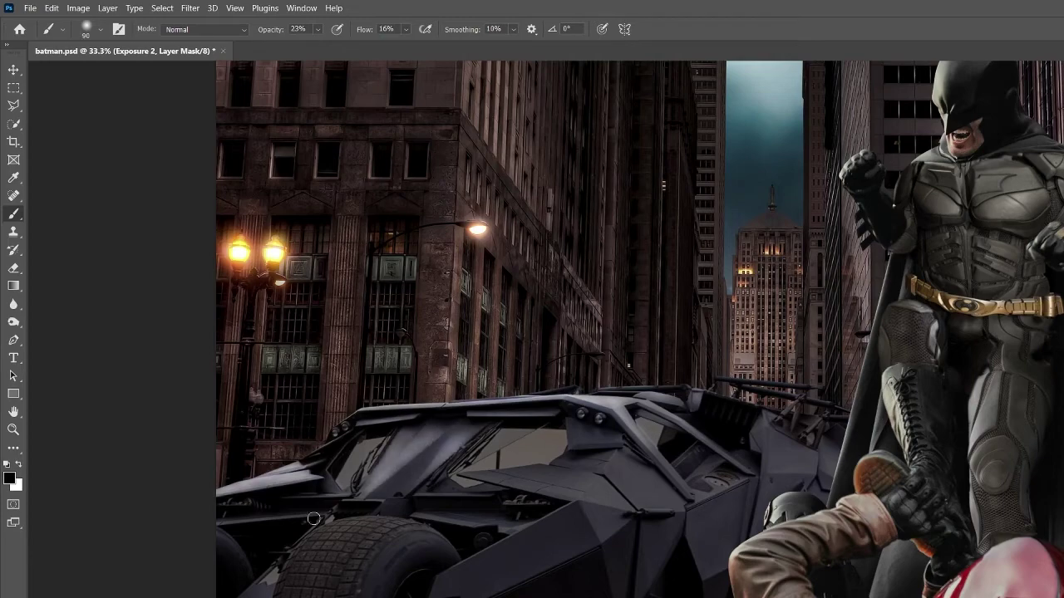
pyautogui.moveTo(569, 443); pyautogui.dragTo(586, 436)
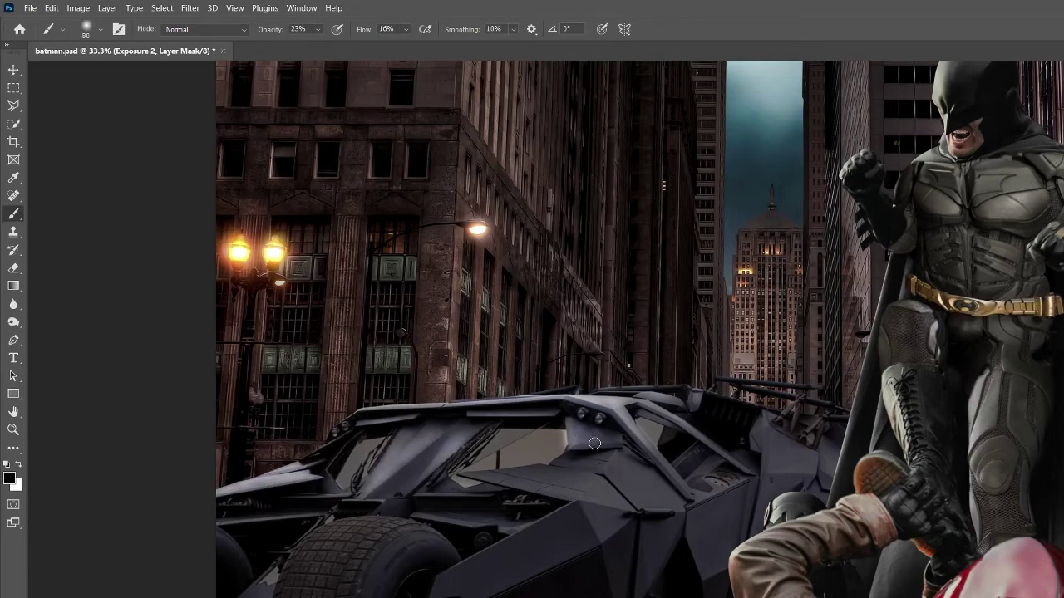
# Brighten the windshield and hood further with soft 40–80 px strokes.
pyautogui.scroll(-1, 569, 442)
pyautogui.press('x')
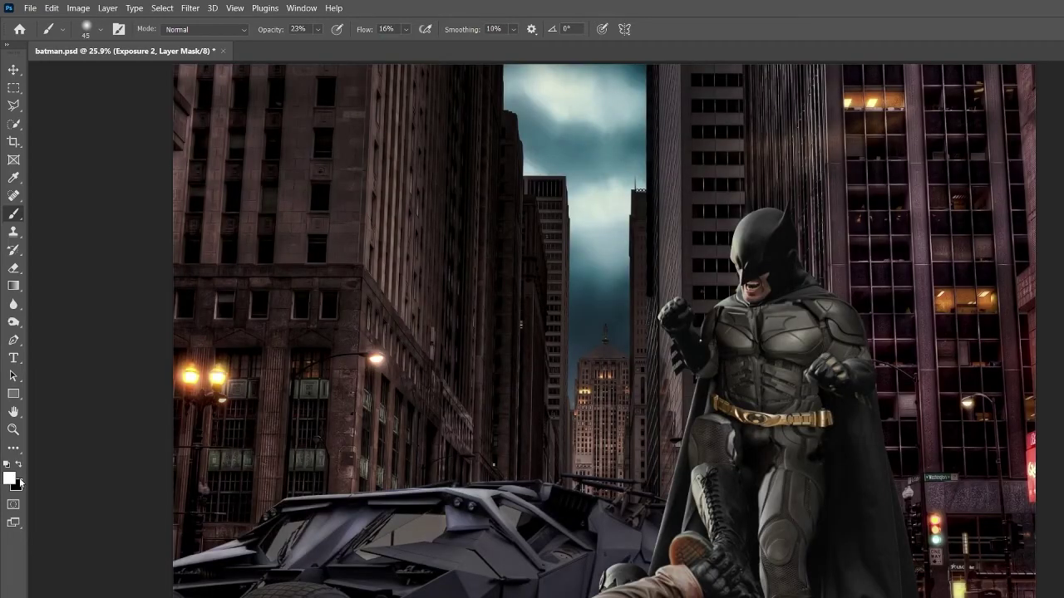
pyautogui.press('x')
pyautogui.press('[')
pyautogui.moveTo(465, 552); pyautogui.dragTo(435, 547)
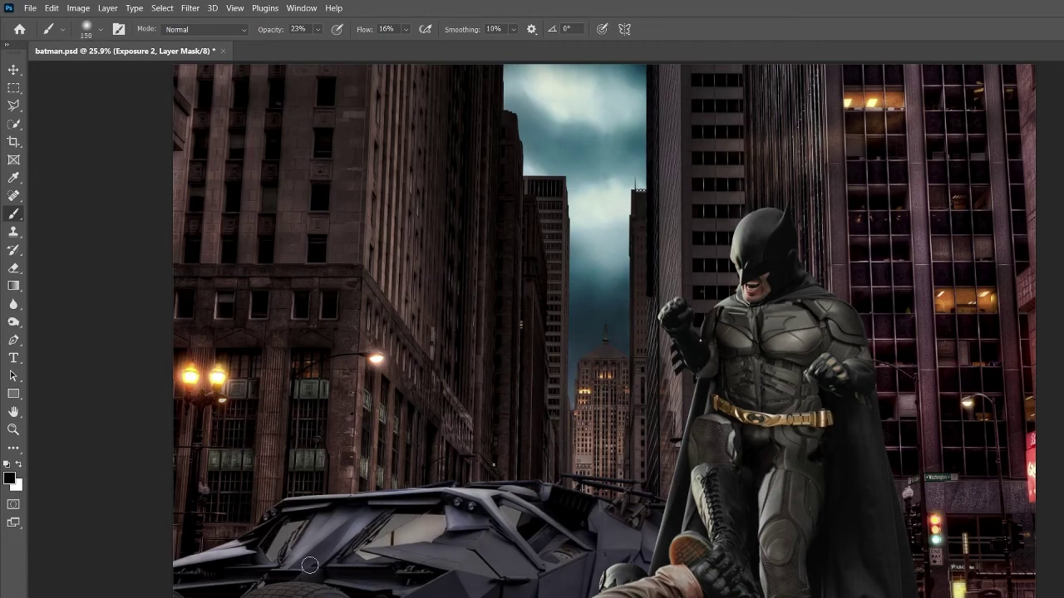
pyautogui.press('[')
pyautogui.press('[')
pyautogui.press('[')
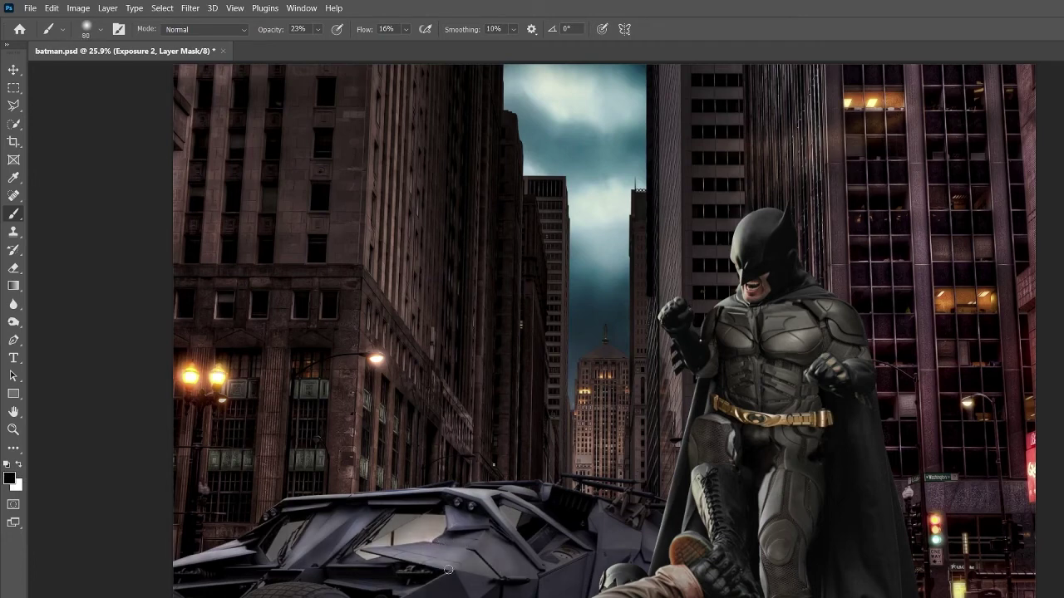
pyautogui.moveTo(385, 569); pyautogui.dragTo(318, 566)
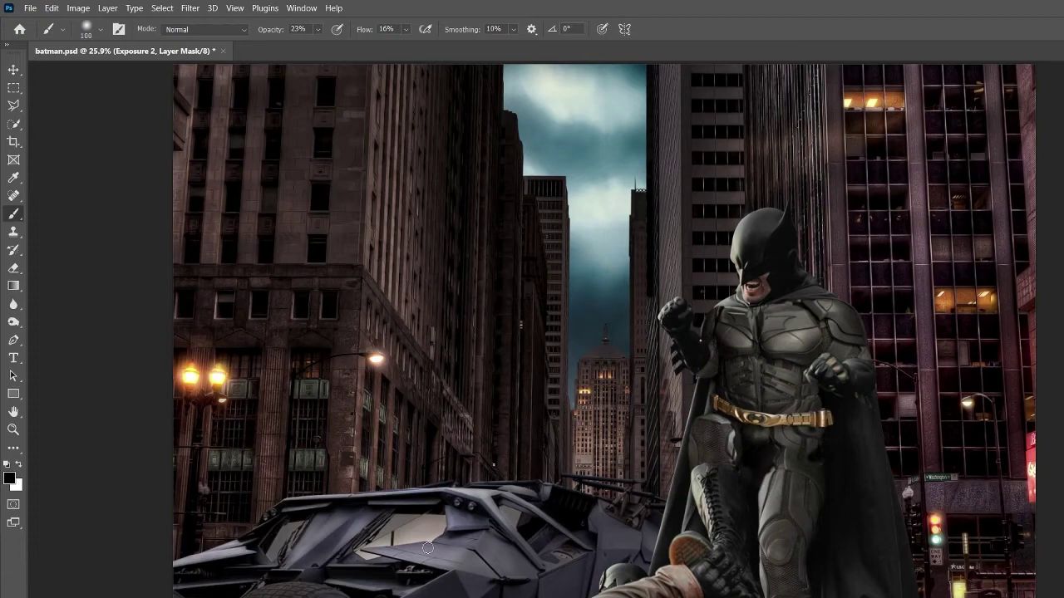
pyautogui.scroll(2, 427, 548)
pyautogui.moveTo(474, 507); pyautogui.dragTo(402, 492)
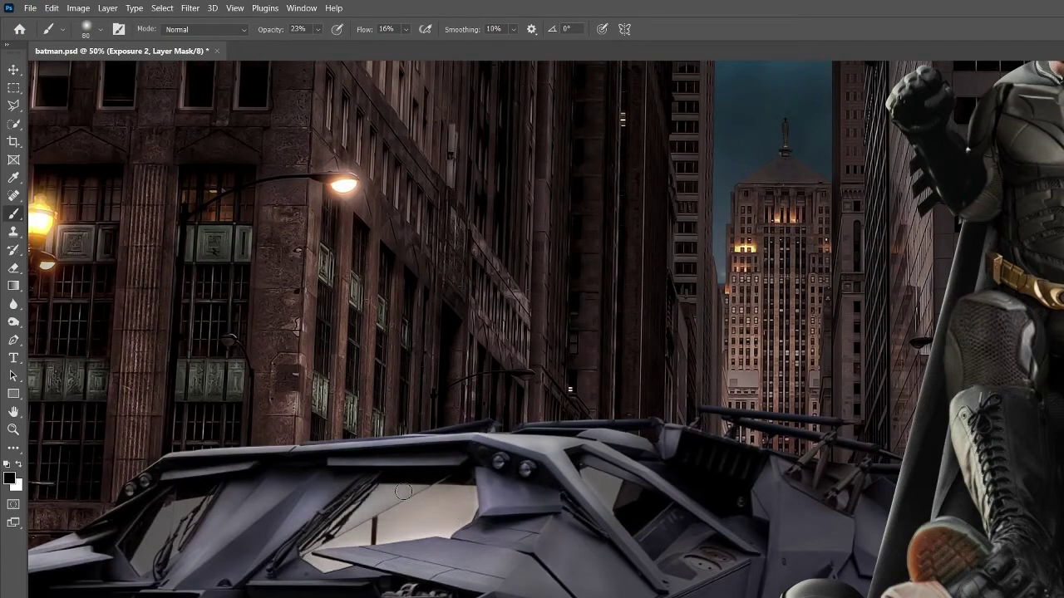
# Resize the brush for detail work and fit the whole image in the window.
pyautogui.scroll(-2, 278, 592)
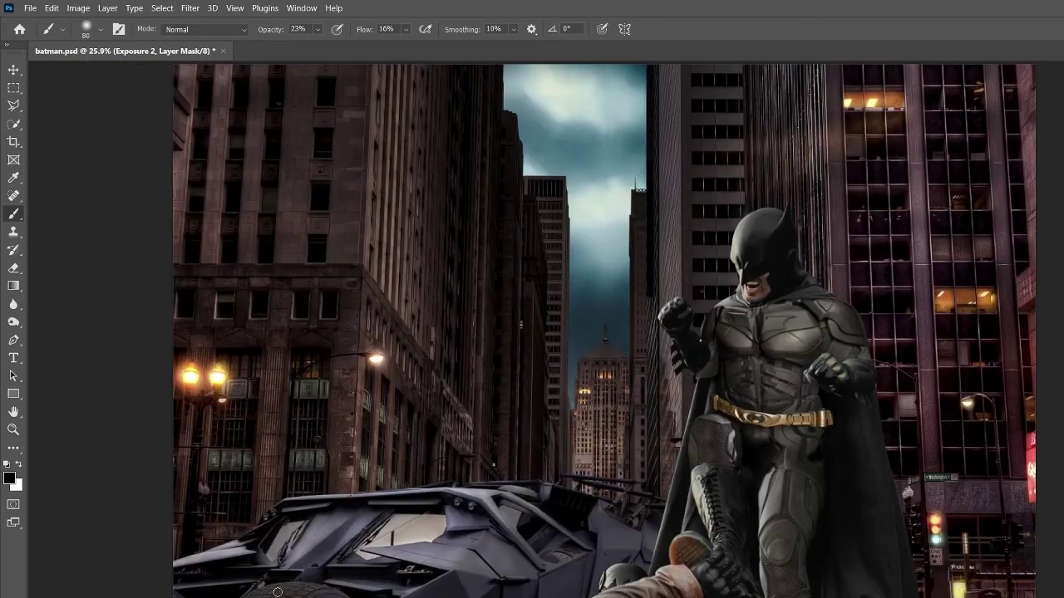
pyautogui.press(']')
pyautogui.press(']')
pyautogui.press(']')
pyautogui.press('[')
pyautogui.press('[')
pyautogui.press('[')
pyautogui.scroll(2, 544, 499)
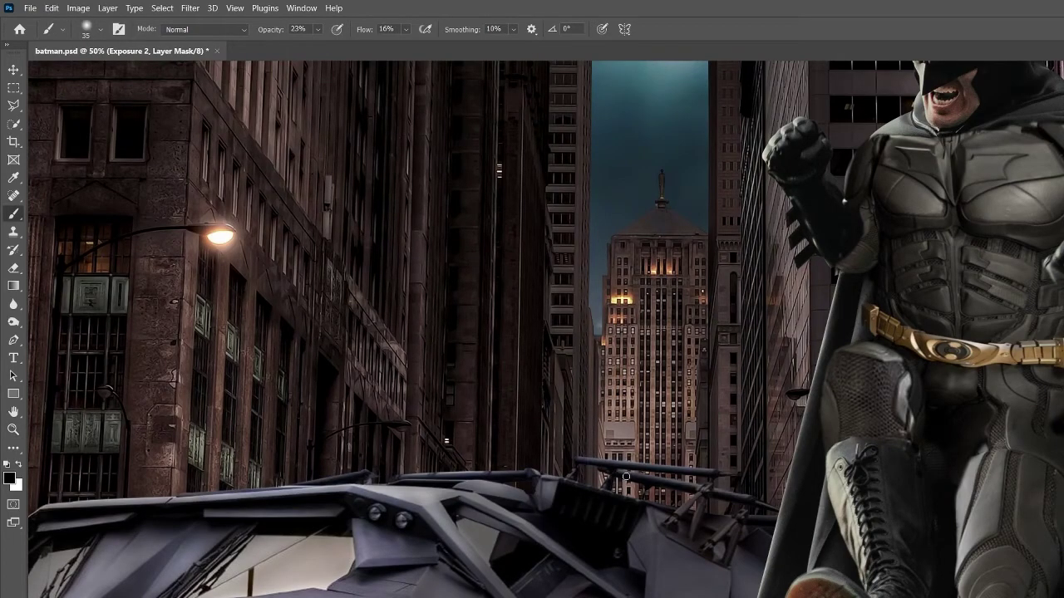
pyautogui.press('[')
pyautogui.press('[')
pyautogui.press('[')
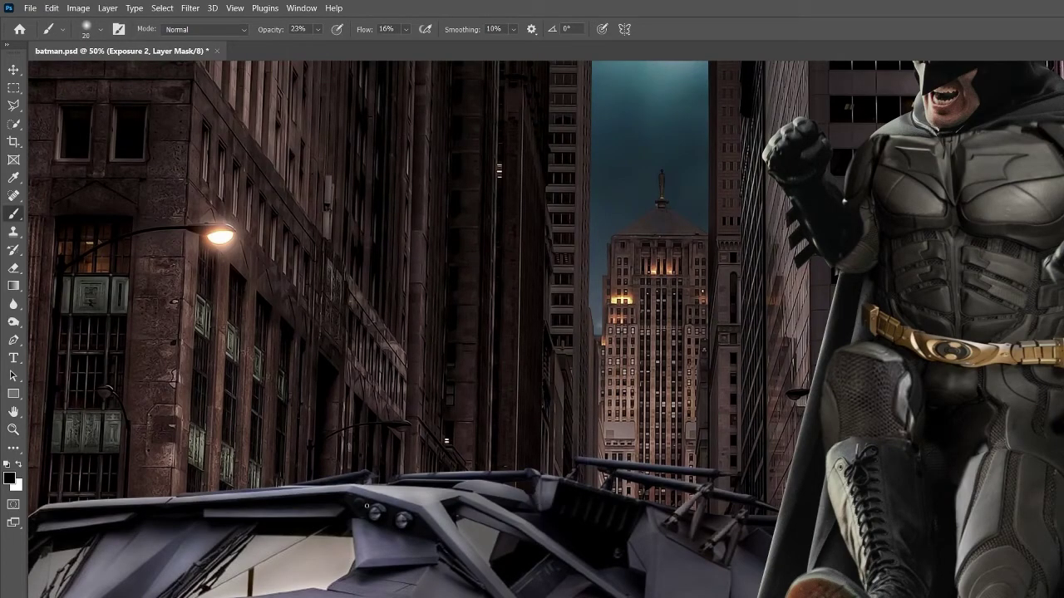
pyautogui.hotkey('ctrl', '0')
pyautogui.press(']')
pyautogui.press(']')
pyautogui.press(']')
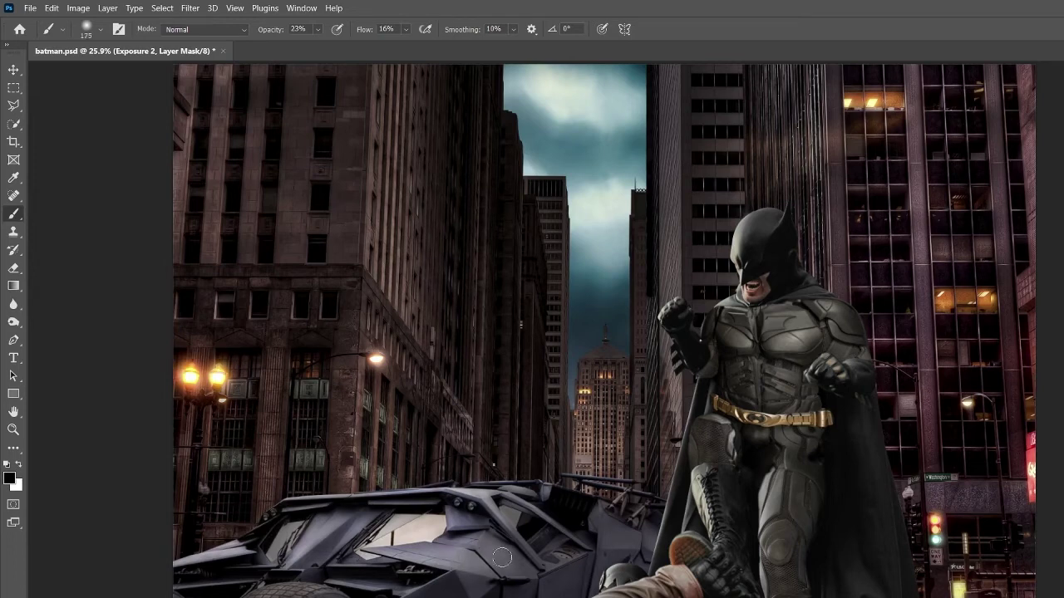
pyautogui.press('[')
pyautogui.press('[')
pyautogui.press('[')
# Toggle between white and black painting colours, resize the brush, and select the Hue/Saturation 2 mask.
pyautogui.press('x')
pyautogui.press('x')
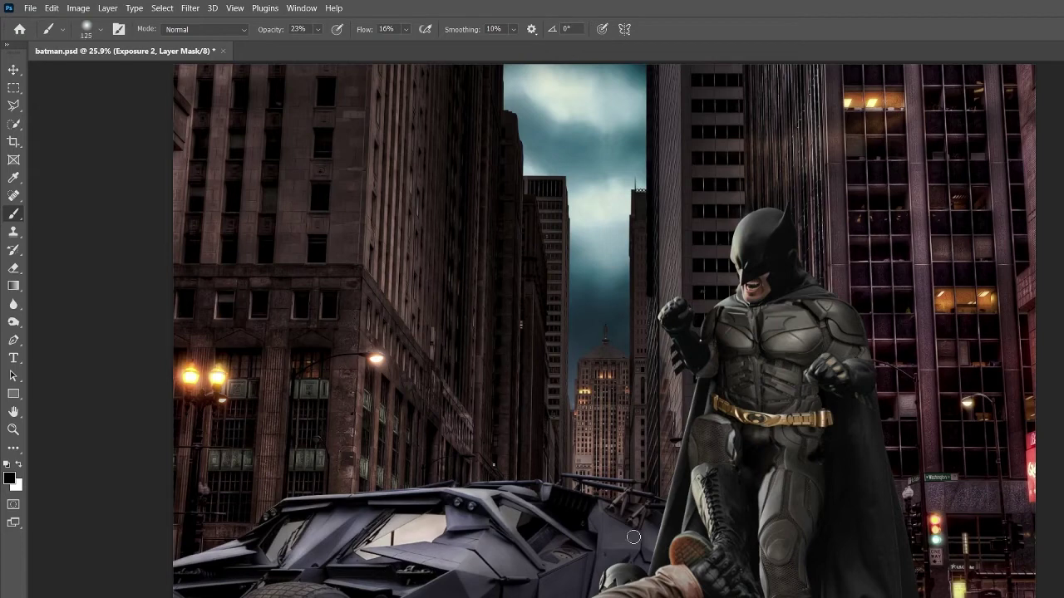
pyautogui.press('[')
pyautogui.press('[')
pyautogui.press('[')
pyautogui.press('x')
pyautogui.press('[')
pyautogui.press('[')
pyautogui.press('x')
pyautogui.press('x')
pyautogui.press('x')
pyautogui.press(']')
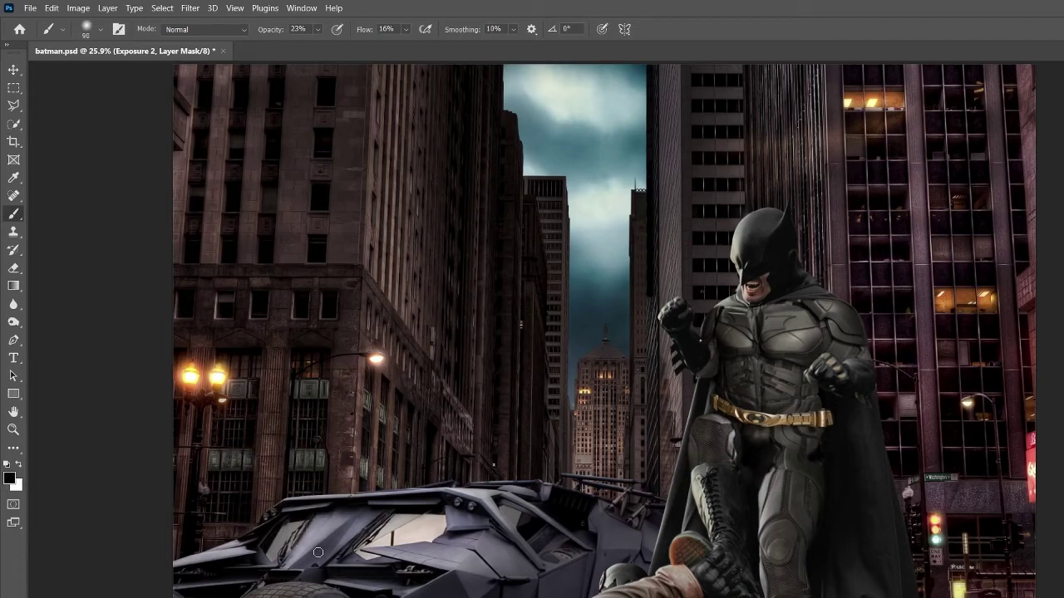
pyautogui.press(']')
pyautogui.press(']')
pyautogui.hotkey('alt', ']')
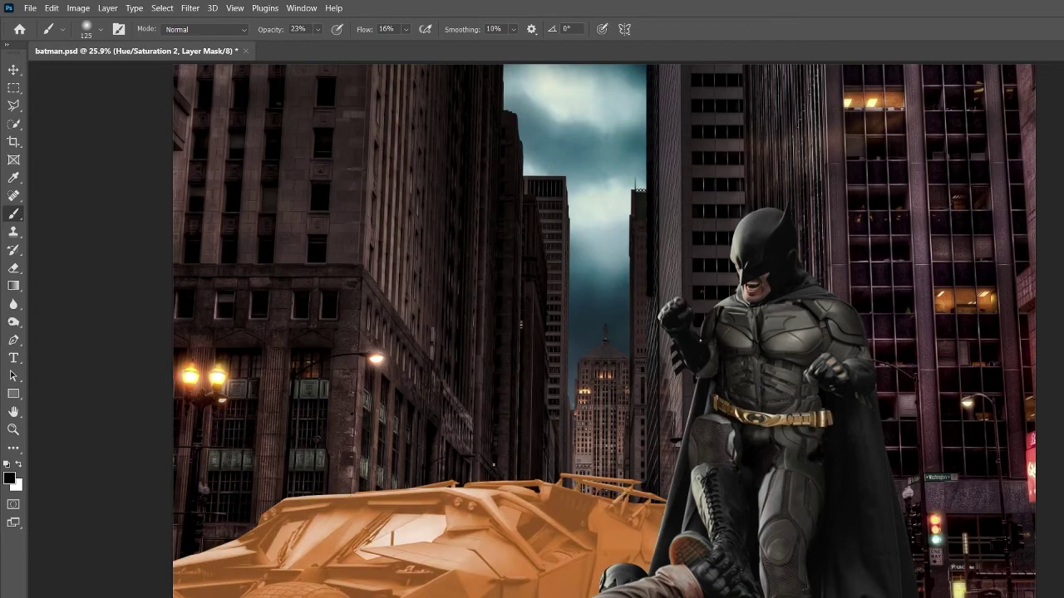
# Faintly brighten the Batmobile roof on the exposure mask with brush opacity 17% and flow 9%.
pyautogui.hotkey('ctrl', 'i')
pyautogui.press('x')
pyautogui.moveTo(324, 540); pyautogui.dragTo(311, 502)
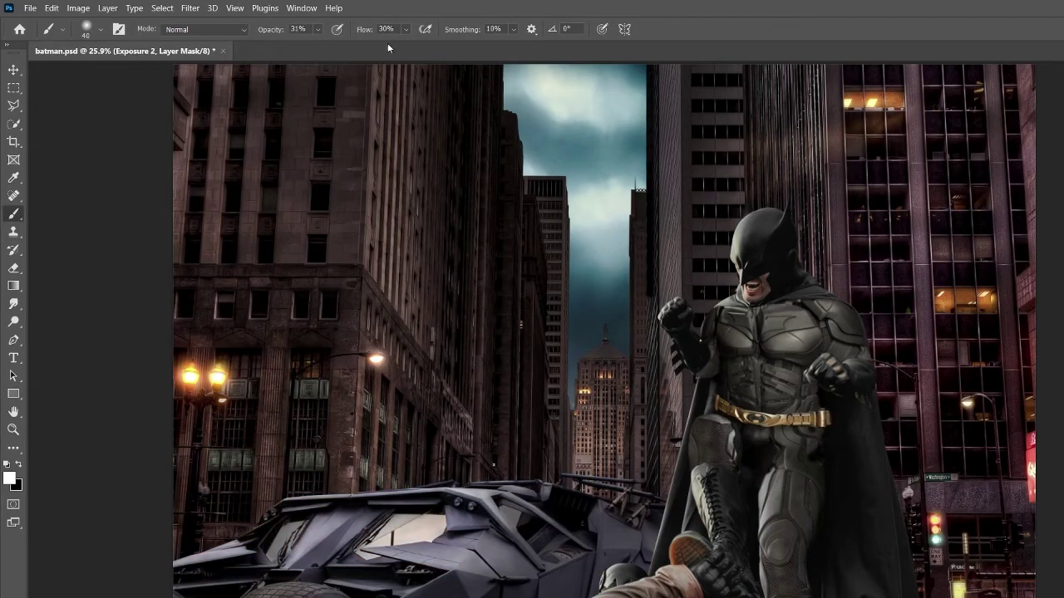
pyautogui.press('1')
pyautogui.press('7')
pyautogui.hotkey('shift', '0')
pyautogui.hotkey('shift', '9')
pyautogui.press('[')
pyautogui.press('[')
pyautogui.press('[')
pyautogui.press('x')
pyautogui.moveTo(518, 544); pyautogui.dragTo(523, 506)
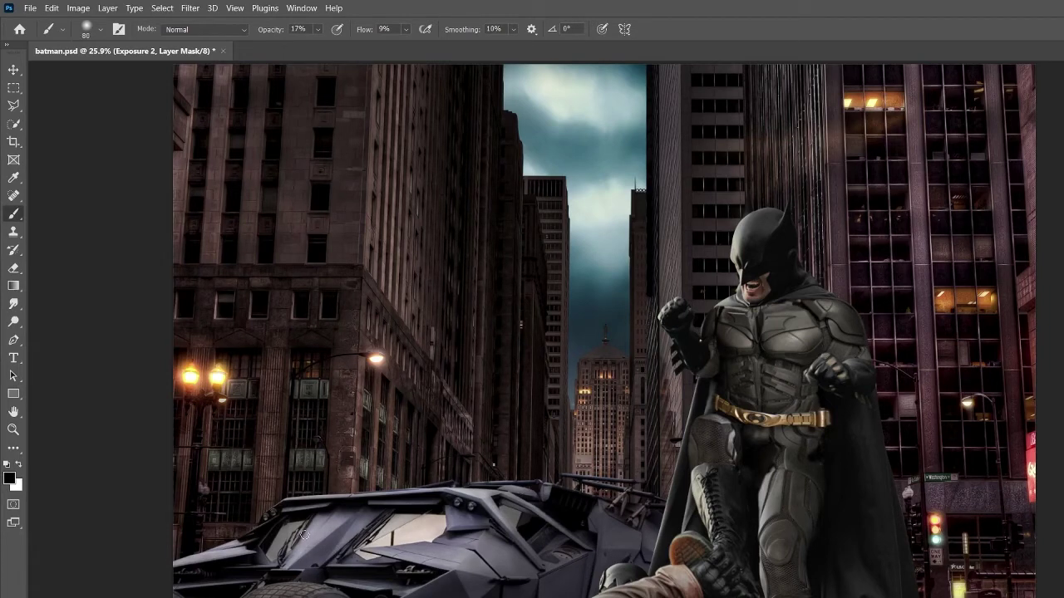
# Set the brush to 25% opacity and 24% then 8% flow, and return to the Hue/Saturation 2 mask.
pyautogui.hotkey('alt', ']')
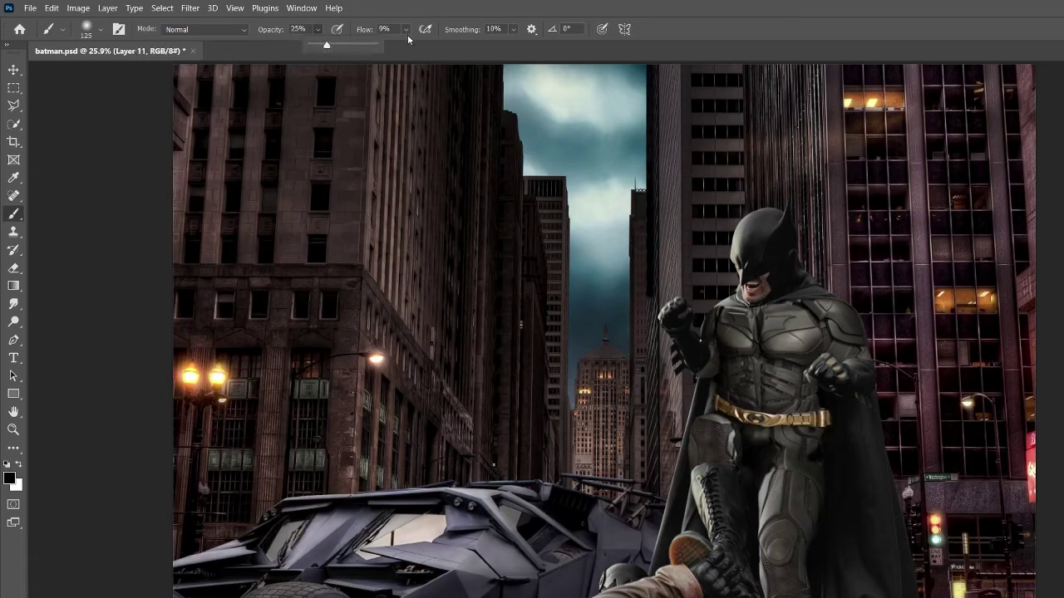
pyautogui.press('2')
pyautogui.press('5')
pyautogui.hotkey('shift', '2')
pyautogui.hotkey('shift', '4')
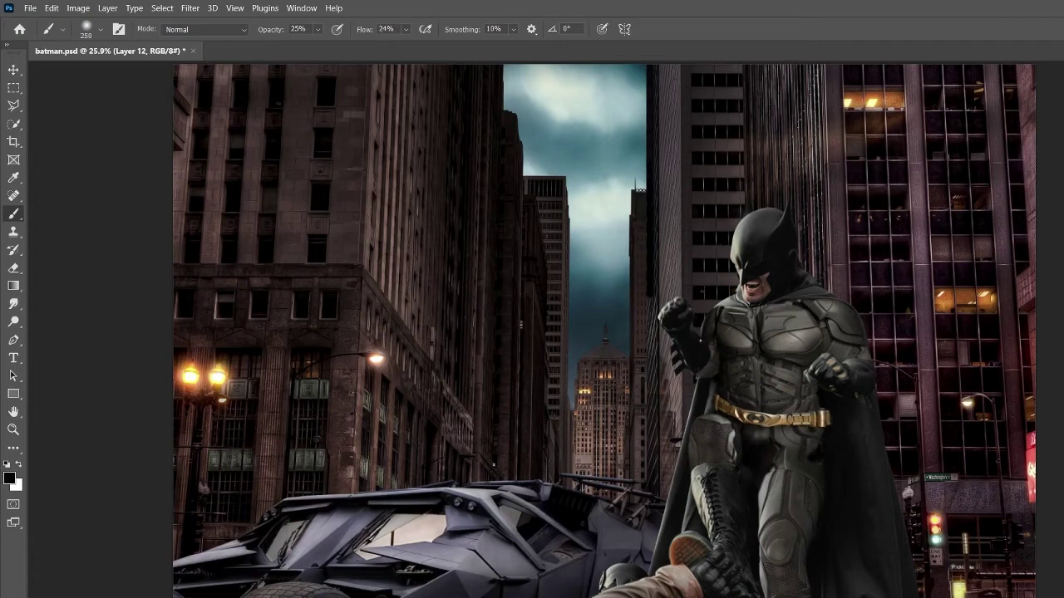
pyautogui.press('[')
pyautogui.press('[')
pyautogui.press('[')
pyautogui.hotkey('shift', '0')
pyautogui.hotkey('shift', '8')
pyautogui.press('[')
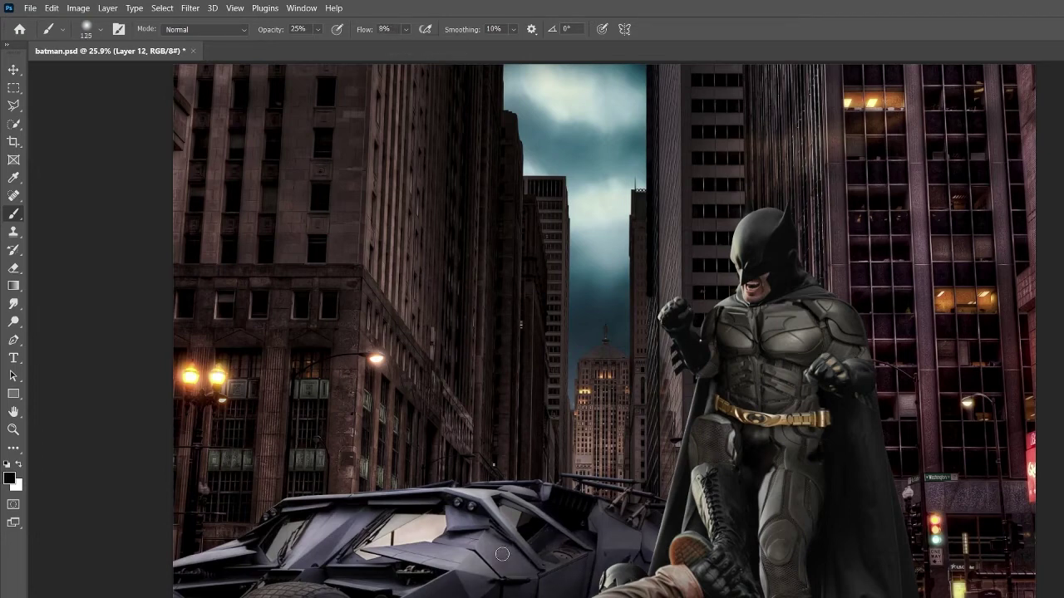
pyautogui.press('e')
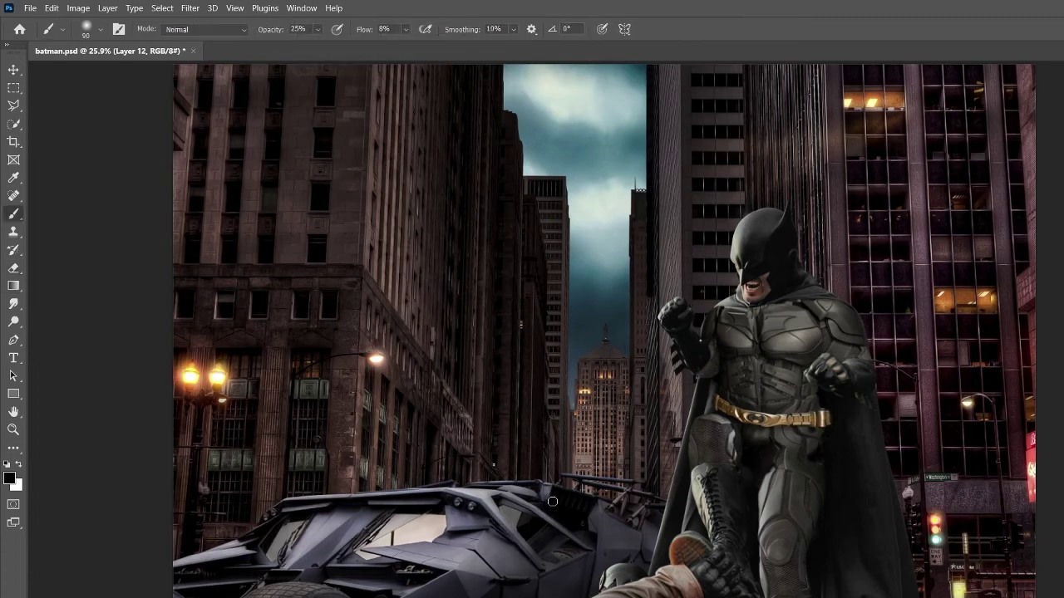
pyautogui.hotkey('alt', ']')
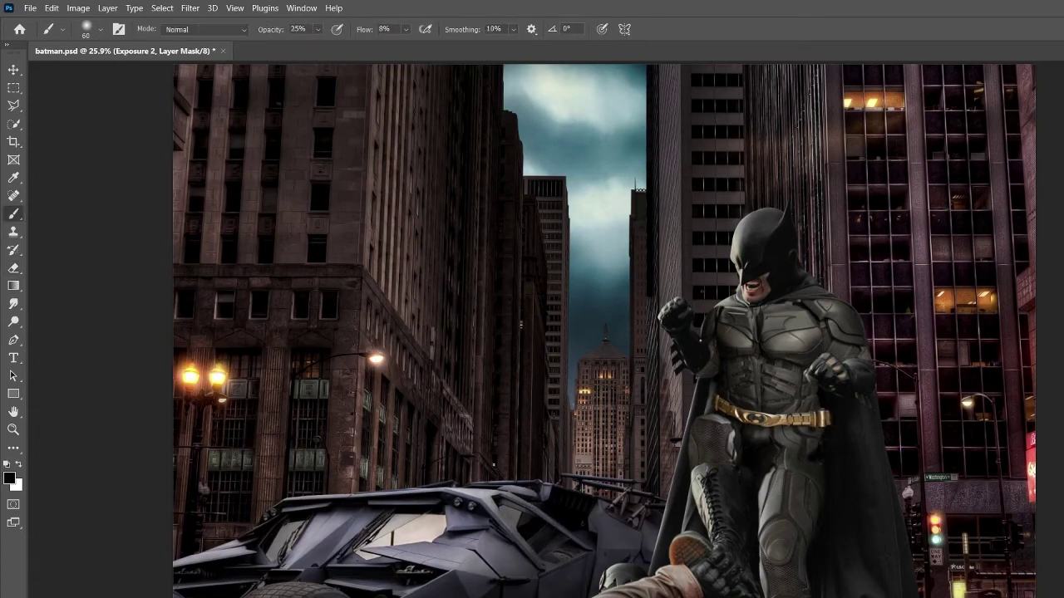
pyautogui.hotkey('alt', '[')
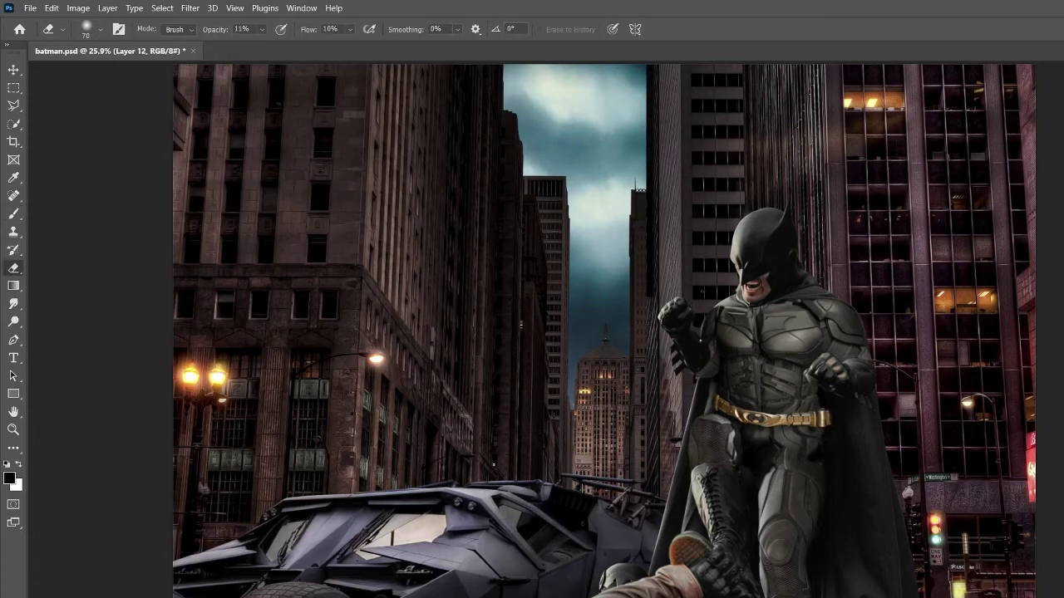
pyautogui.hotkey('ctrl', 'z')
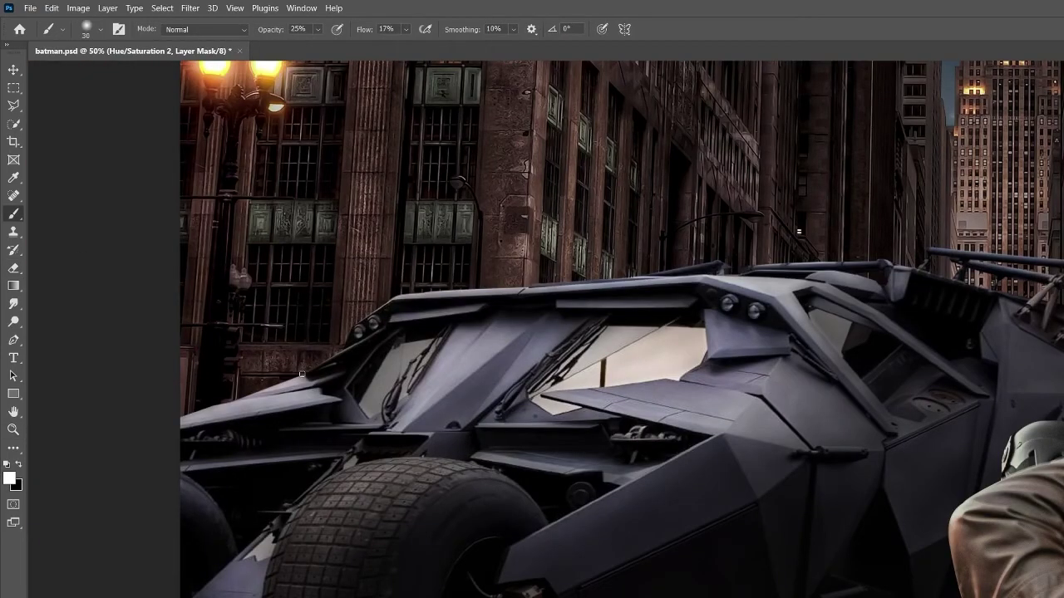
# Paint warm orange light along the front hood edge and the top and rear roof edge.
pyautogui.moveTo(302, 375); pyautogui.dragTo(191, 419)
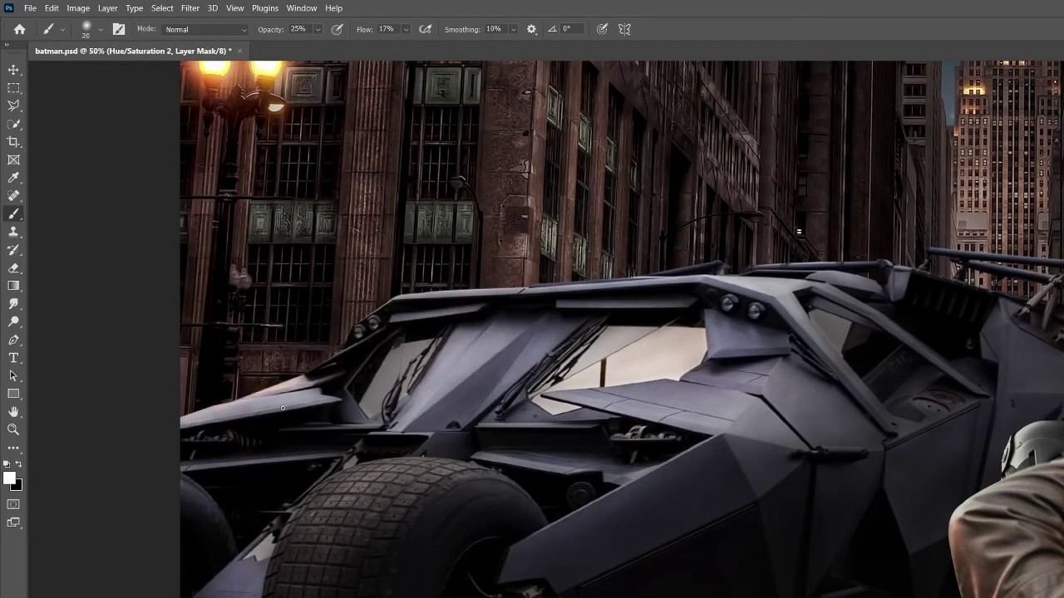
pyautogui.press('[')
pyautogui.moveTo(393, 298); pyautogui.dragTo(629, 284)
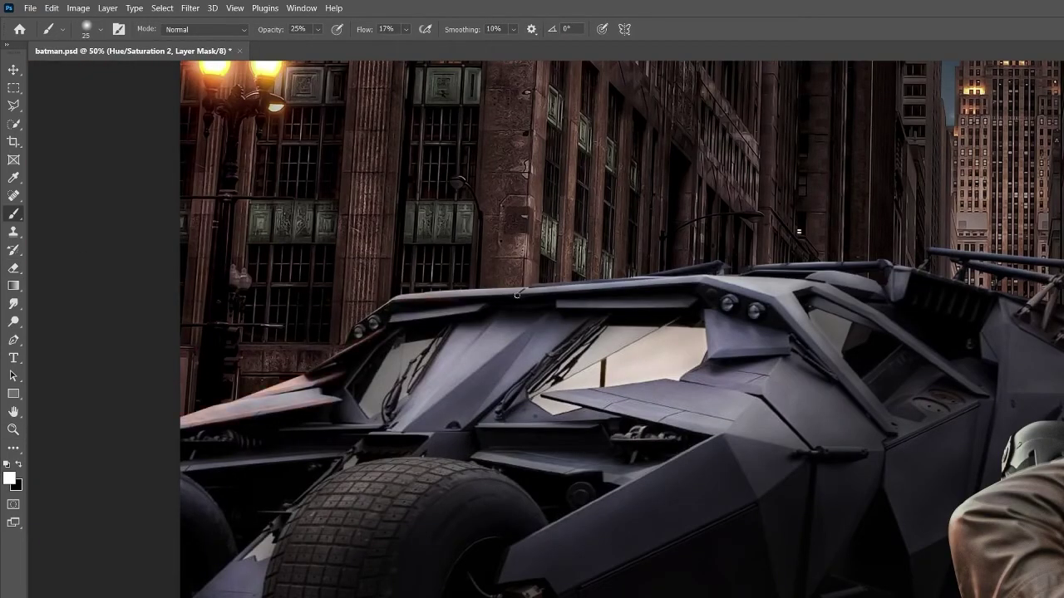
pyautogui.moveTo(710, 285); pyautogui.dragTo(734, 283)
pyautogui.press('[')
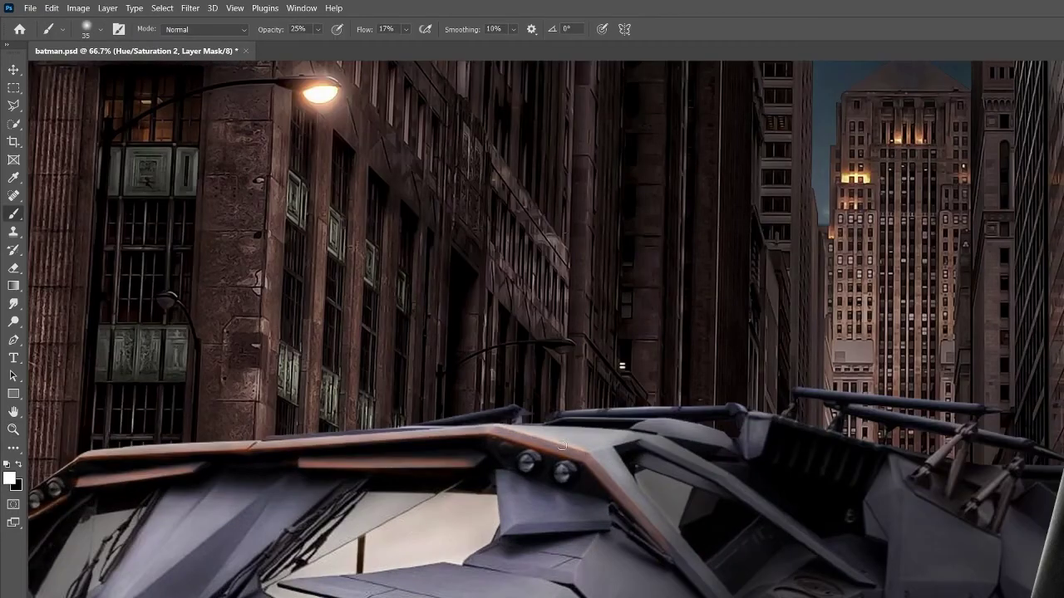
pyautogui.click(17, 466)
pyautogui.press('[')
pyautogui.press(']')
pyautogui.press(']')
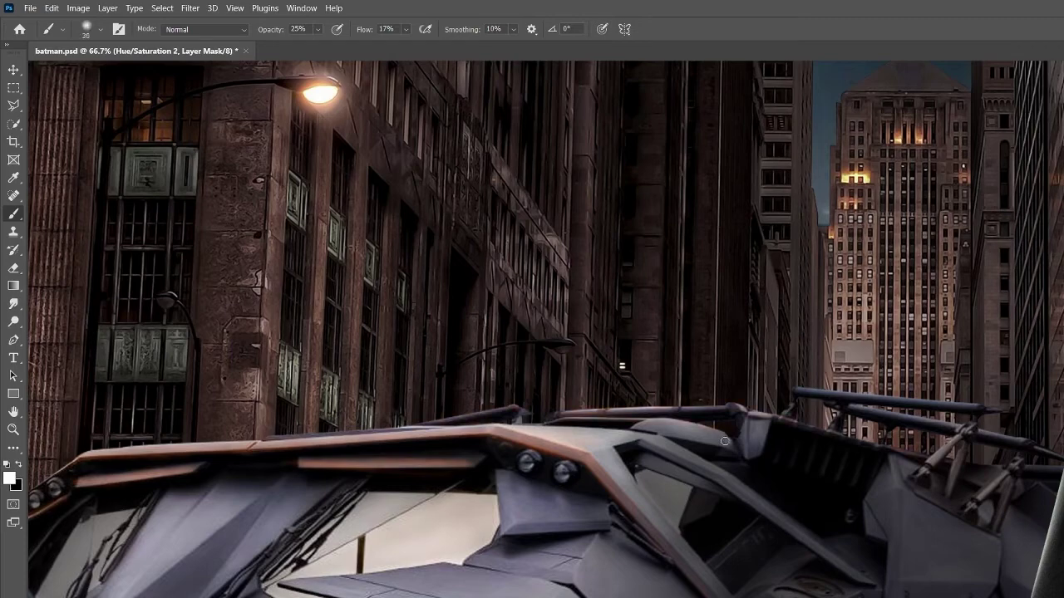
# Rim-light the roof edge and rear rails, the windshield, and the front of the hood.
pyautogui.moveTo(720, 433); pyautogui.dragTo(906, 417)
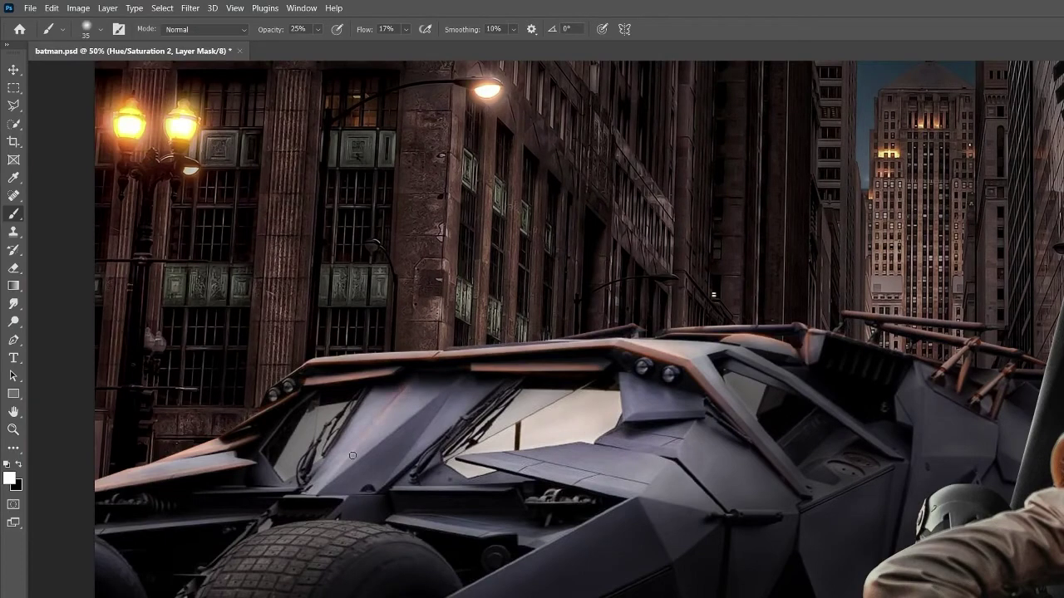
pyautogui.moveTo(352, 456); pyautogui.dragTo(372, 429)
pyautogui.press('[')
pyautogui.press('[')
pyautogui.press('[')
pyautogui.press(']')
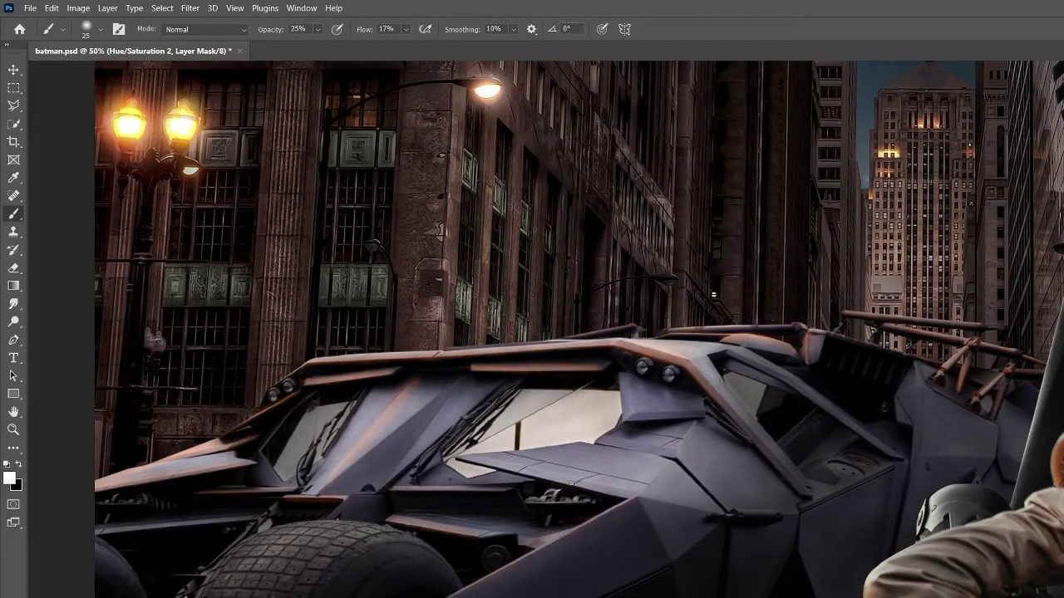
pyautogui.moveTo(516, 459); pyautogui.dragTo(582, 466)
pyautogui.press('[')
pyautogui.press('[')
pyautogui.press('[')
pyautogui.scroll(-3, 630, 408)
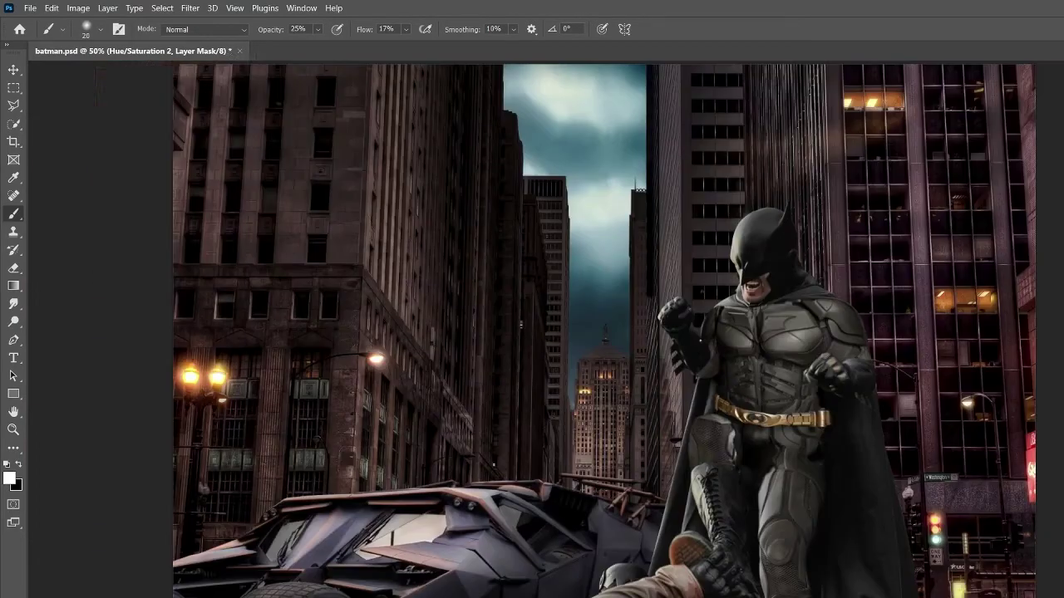
pyautogui.press('x')
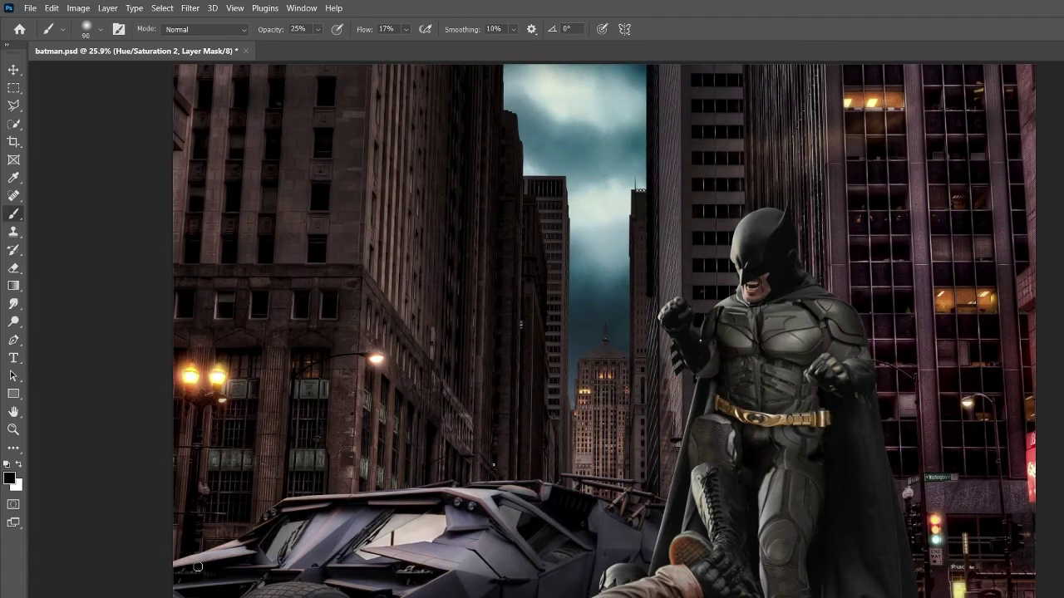
pyautogui.hotkey('ctrl', 'alt', 'shift', 'e')
pyautogui.click(190, 7)
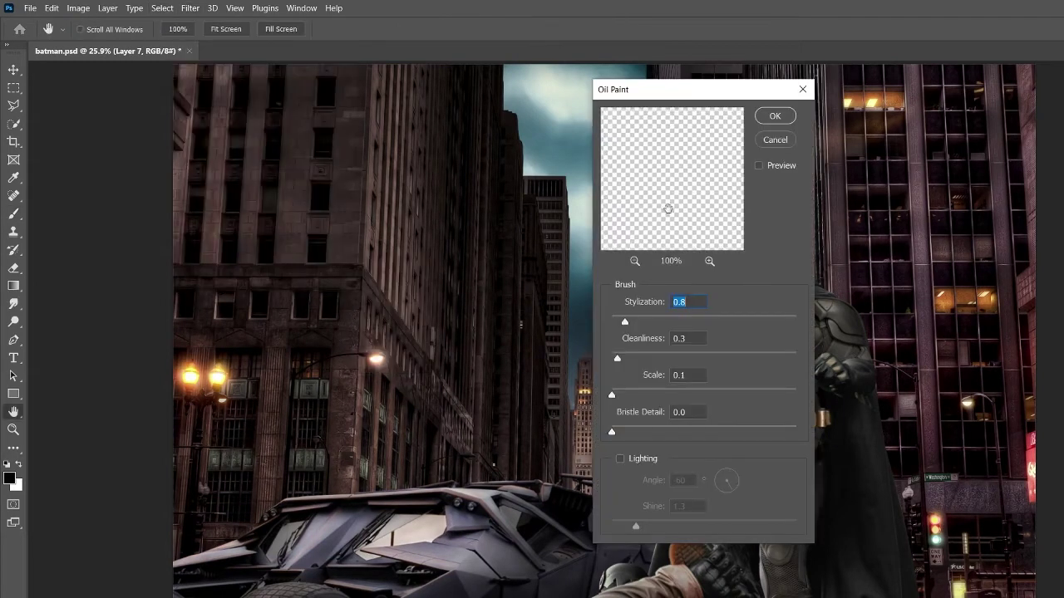
pyautogui.click(216, 22)
pyautogui.moveTo(647, 213); pyautogui.dragTo(637, 268)
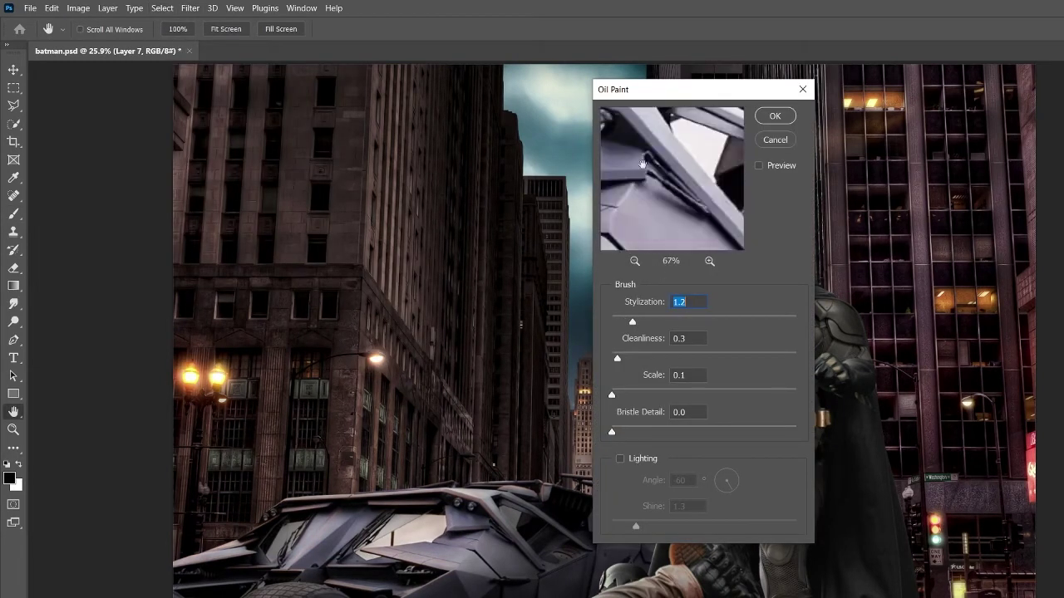
pyautogui.press('Return')
pyautogui.press('z')
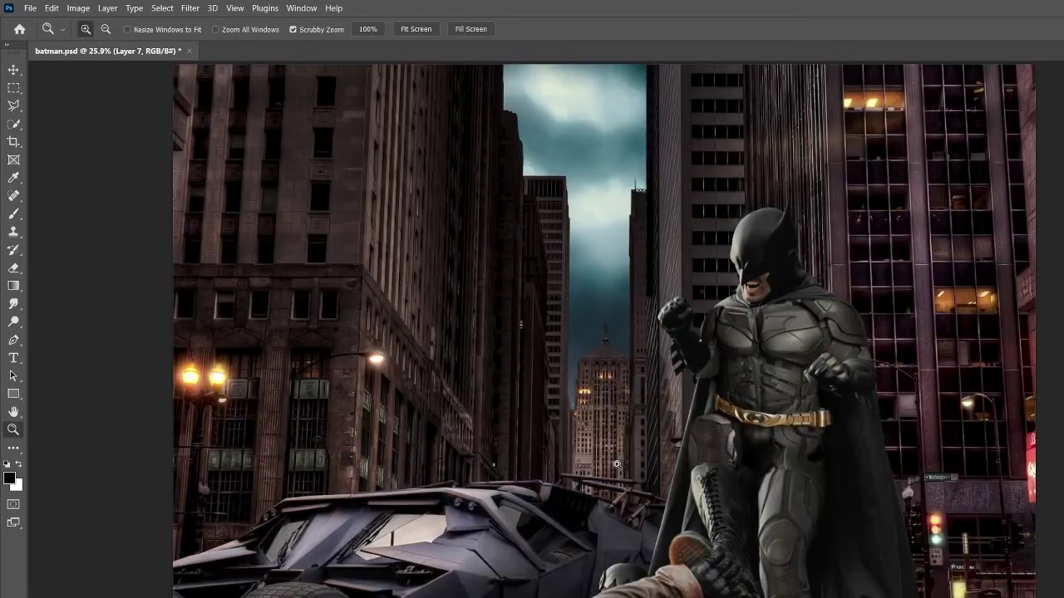
pyautogui.hotkey('alt', '[')
pyautogui.hotkey('alt', '[')
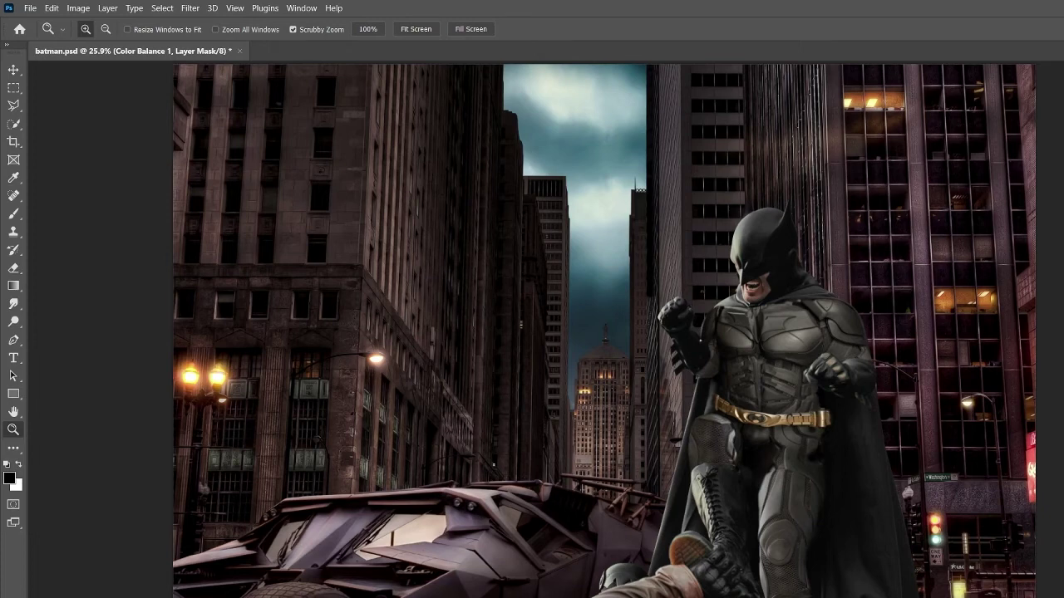
pyautogui.hotkey('alt', ']')
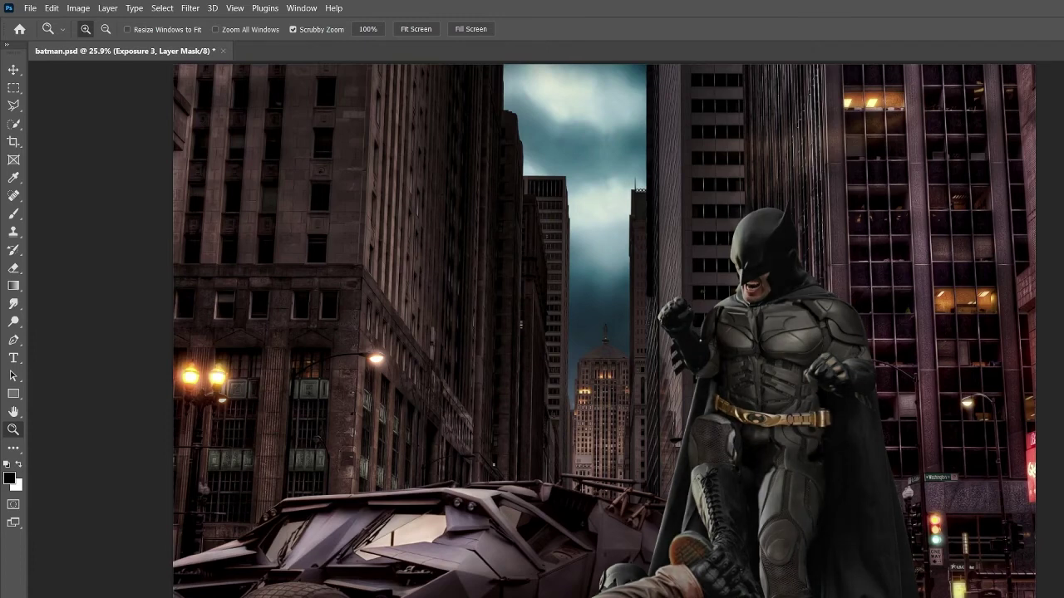
pyautogui.hotkey('alt', '[')
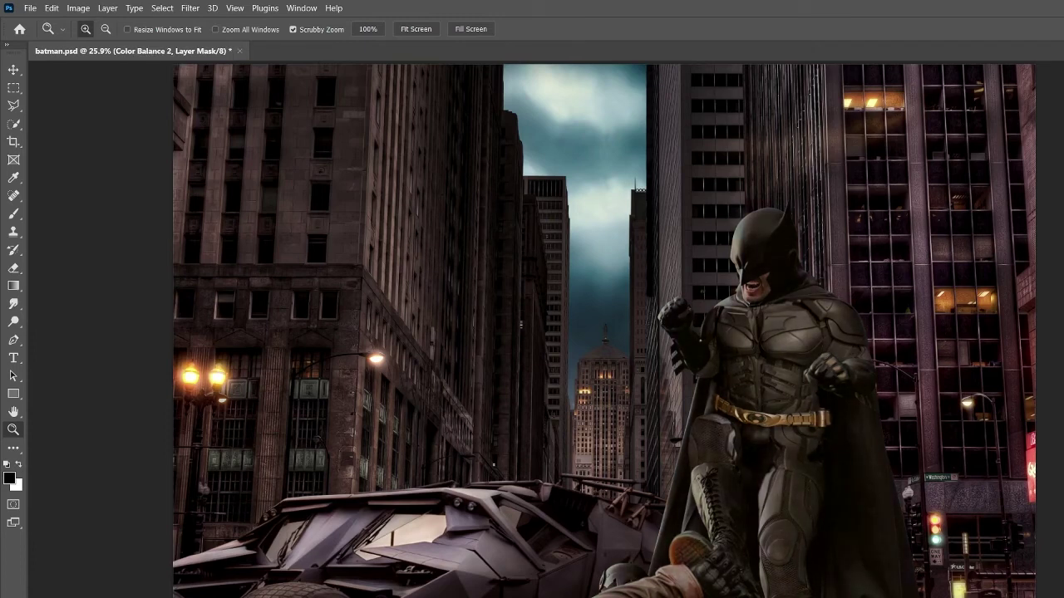
pyautogui.hotkey('alt', '[')
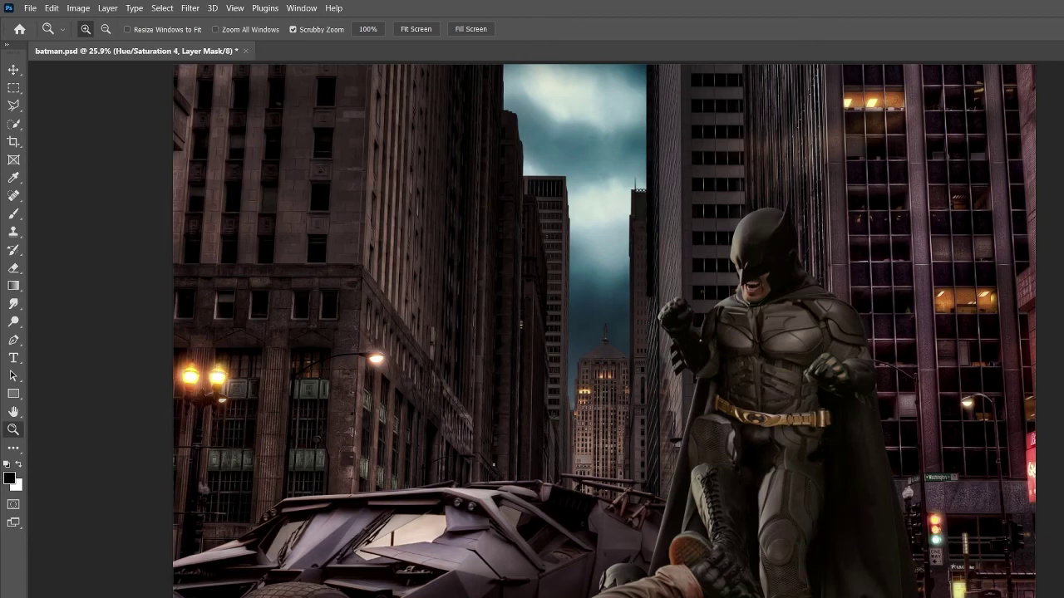
pyautogui.hotkey('alt', '[')
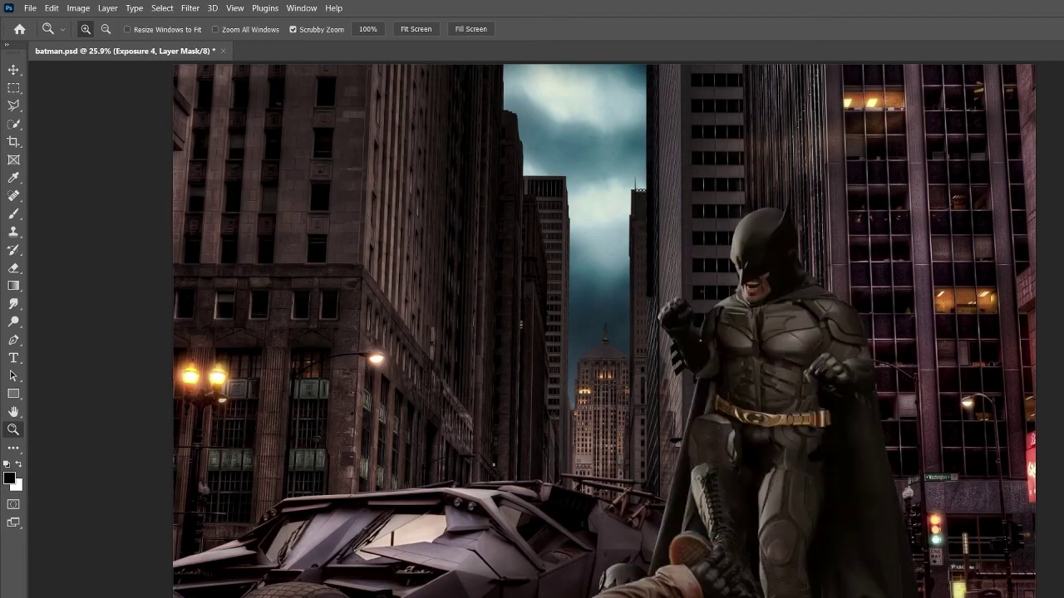
# Paint white with a 125 px brush on the exposure mask along the image's right edge.
pyautogui.press('b')
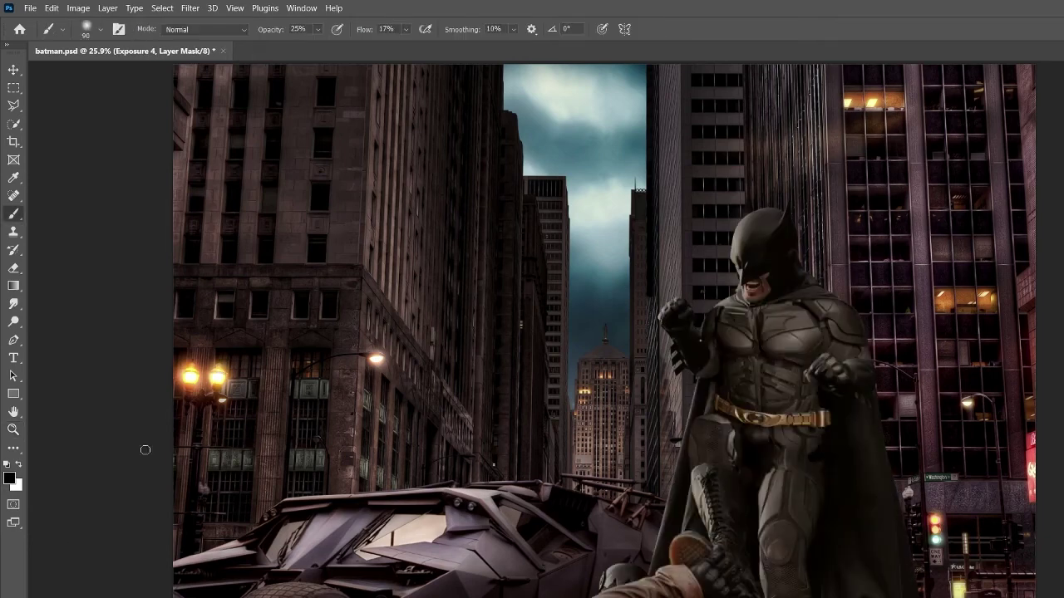
pyautogui.press('x')
pyautogui.press('[')
pyautogui.press('[')
pyautogui.press('[')
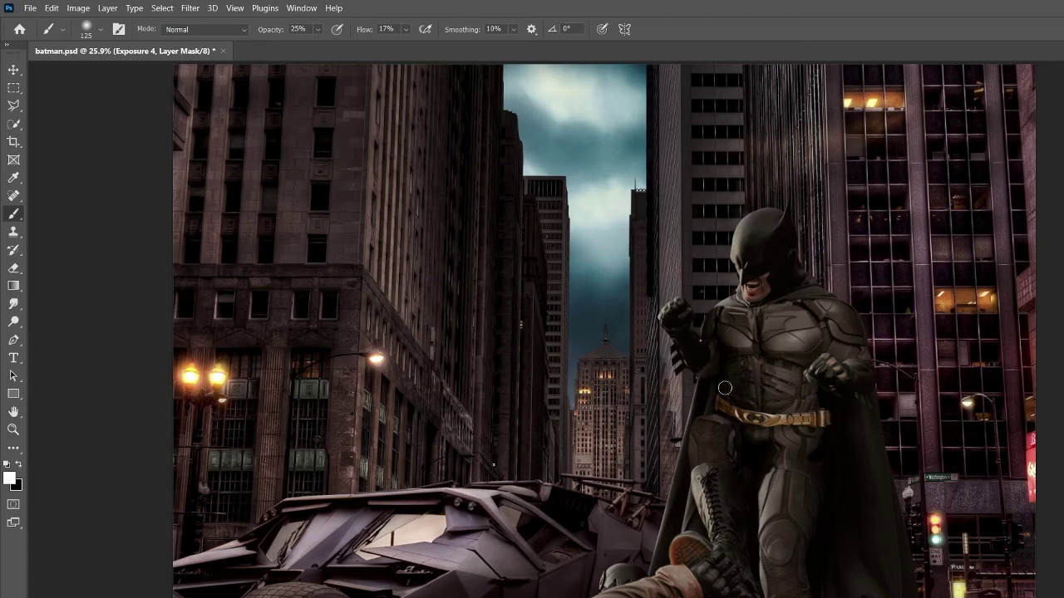
pyautogui.press('[')
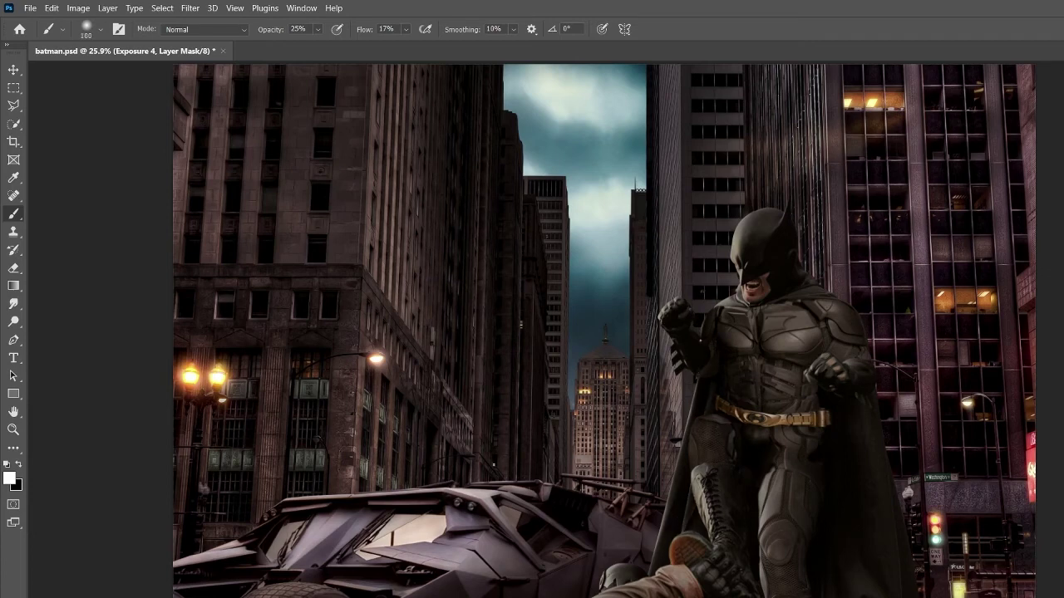
pyautogui.press(']')
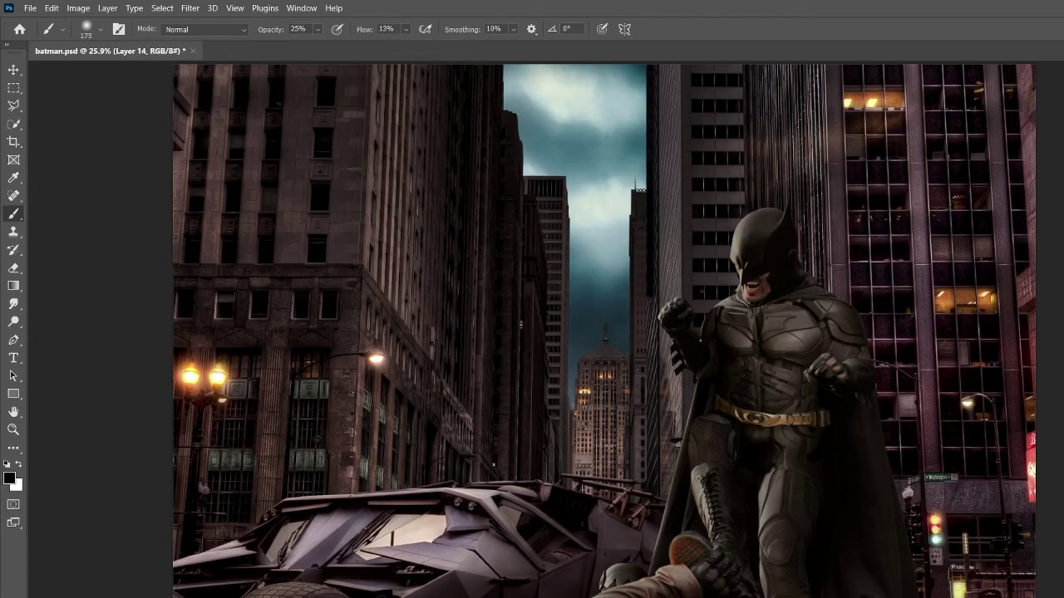
pyautogui.hscroll(-3, 532, 333)
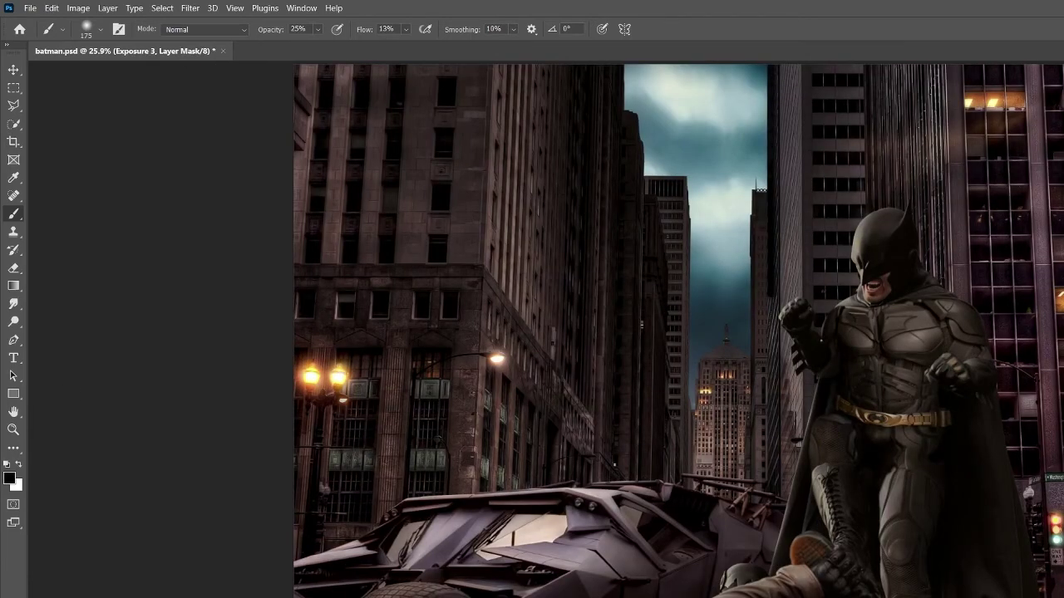
pyautogui.moveTo(1006, 582); pyautogui.dragTo(983, 356)
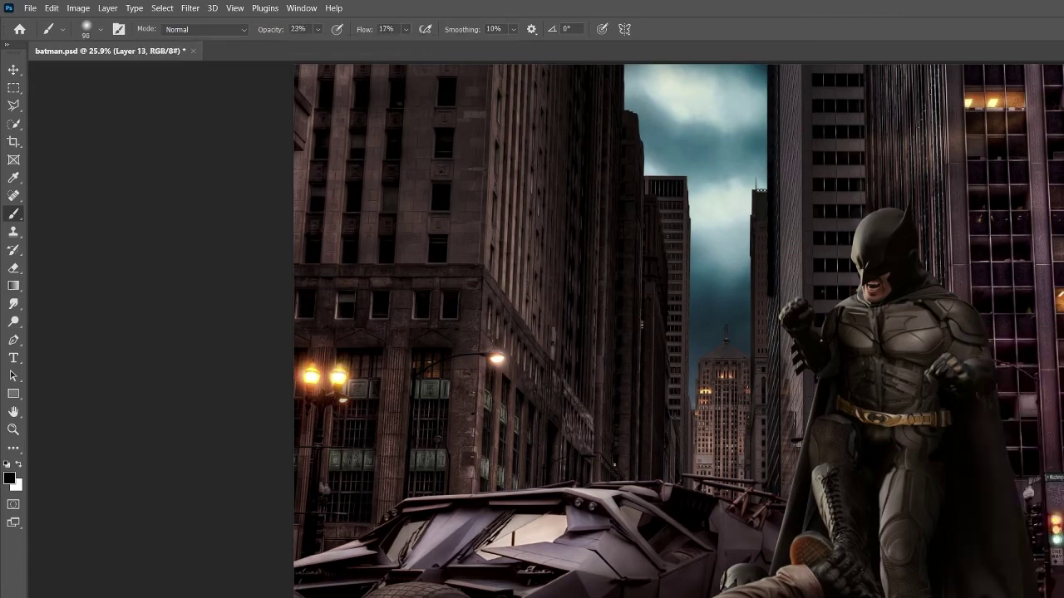
# Set a 175 px brush to 37% opacity and 38% flow, and nudge Batman slightly up-left.
pyautogui.press(']')
pyautogui.press(']')
pyautogui.press(']')
pyautogui.press('3')
pyautogui.press('7')
pyautogui.hotkey('shift', '3')
pyautogui.hotkey('shift', '8')
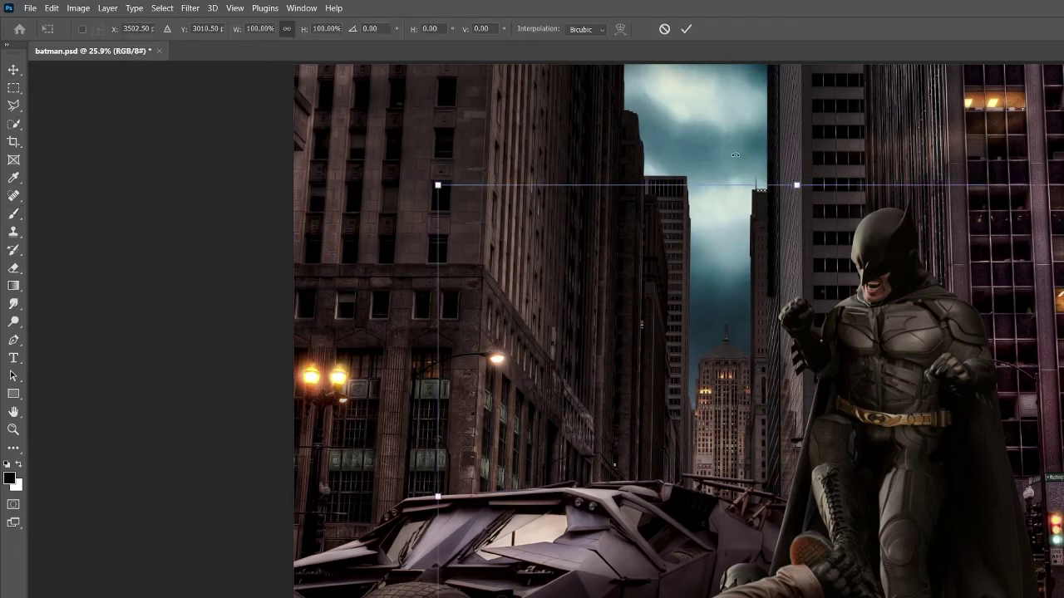
pyautogui.moveTo(439, 183); pyautogui.dragTo(427, 195)
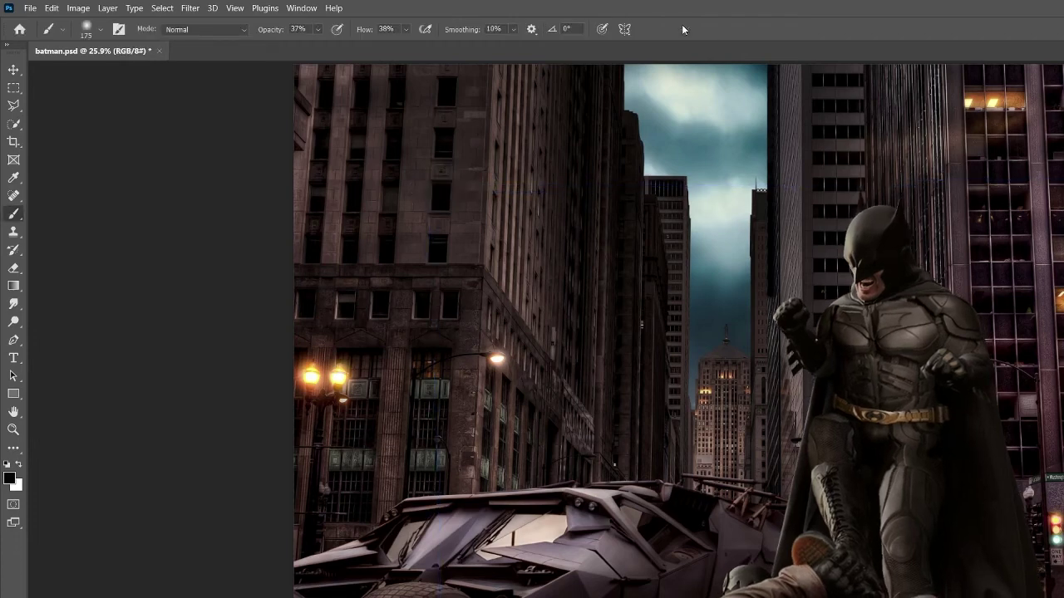
# Step through the adjustment masks and set the brush to 9% flow at 100 px.
pyautogui.hotkey('alt', ']')
pyautogui.press('x')
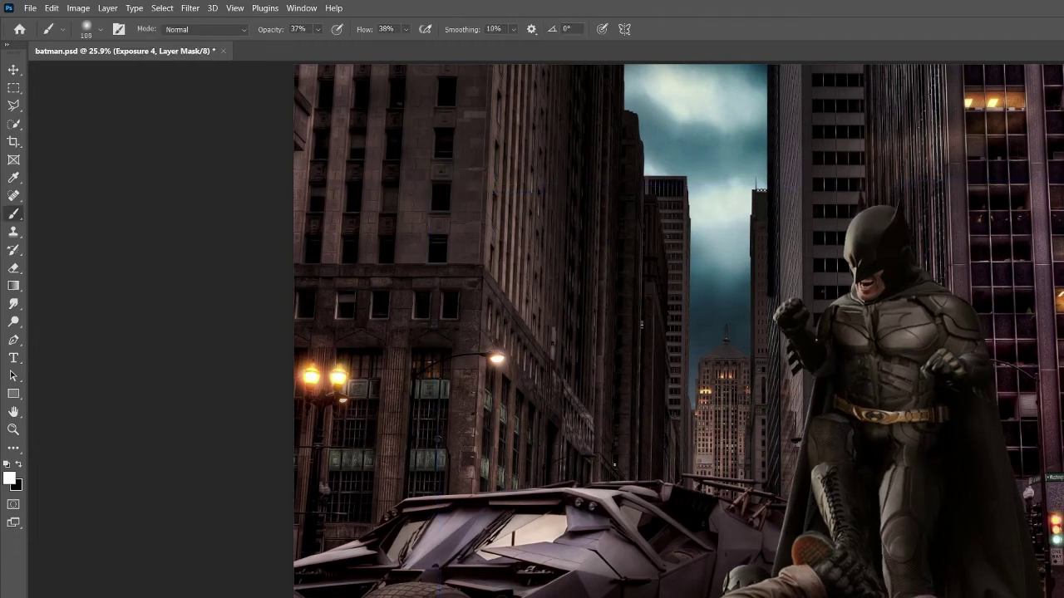
pyautogui.press('x')
pyautogui.hotkey('shift', '0')
pyautogui.hotkey('shift', '9')
pyautogui.hotkey('alt', ']')
pyautogui.press(']')
pyautogui.press(']')
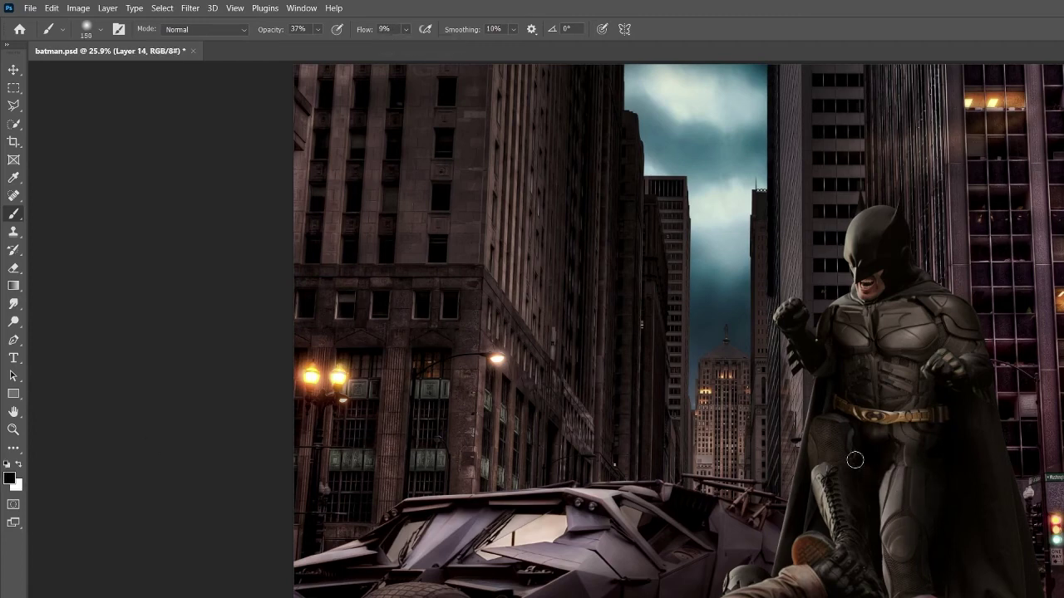
pyautogui.press('[')
pyautogui.press('[')
pyautogui.hotkey('alt', ']')
pyautogui.hotkey('alt', ']')
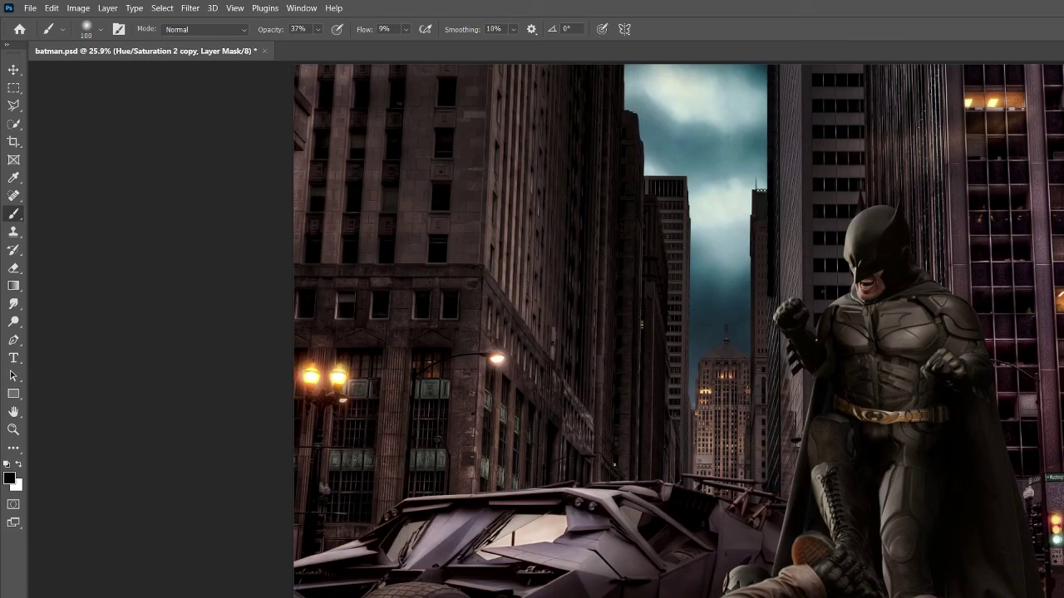
# Zoom to 33.3% on Batman and paint the Hue/Saturation 2 copy mask around his head with a 30–50 px brush.
pyautogui.press('z')
pyautogui.click(939, 345)
pyautogui.press('b')
pyautogui.press('x')
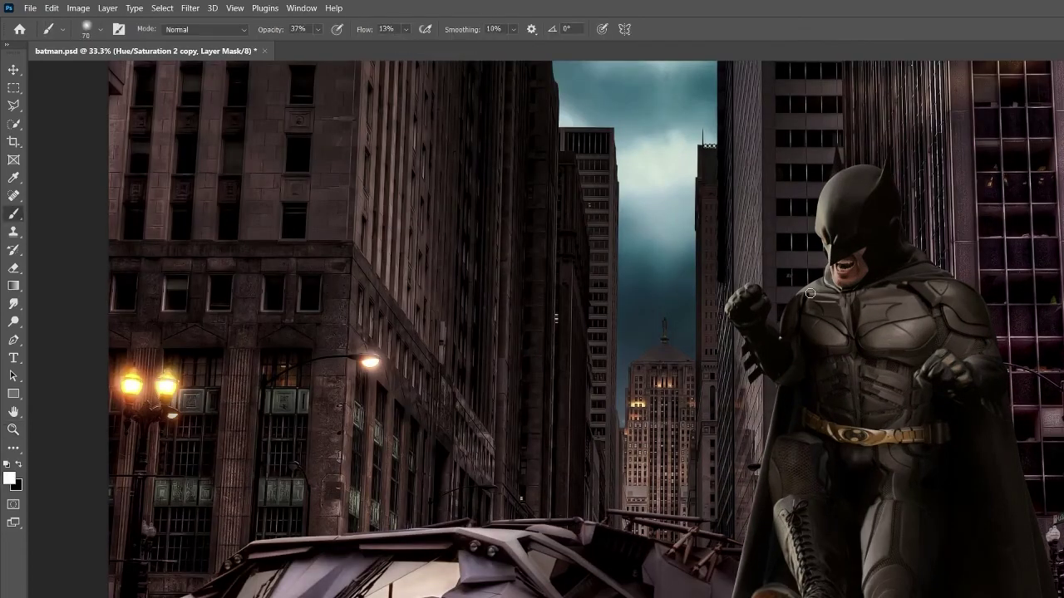
pyautogui.press('[')
pyautogui.press('[')
pyautogui.press('[')
pyautogui.press('[')
pyautogui.press('x')
pyautogui.press('x')
pyautogui.press(']')
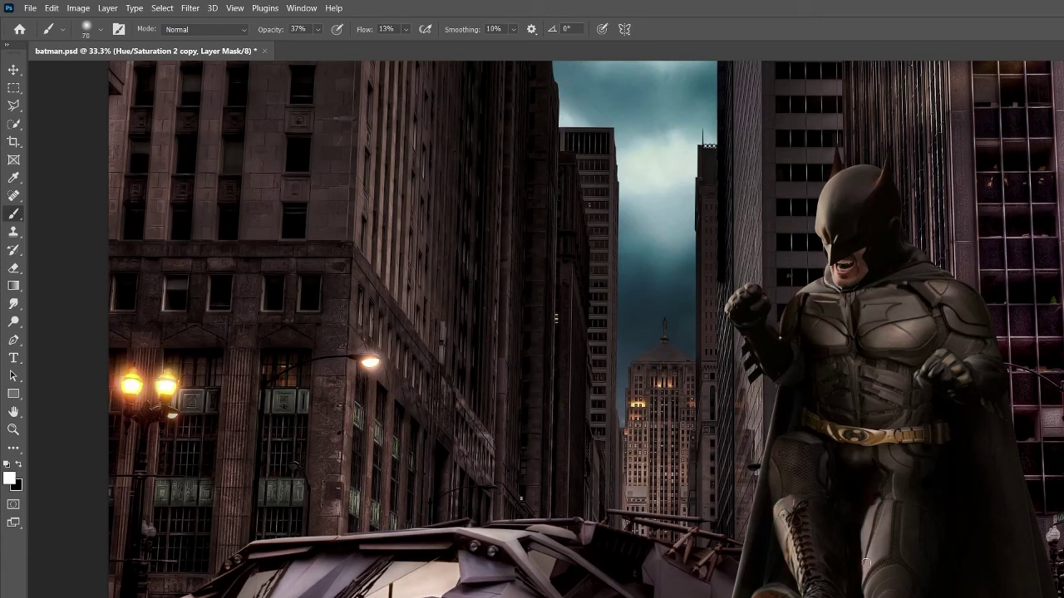
pyautogui.press('[')
pyautogui.press('[')
pyautogui.keyDown('alt'); pyautogui.scroll(-1, 395, 345); pyautogui.keyUp('alt')
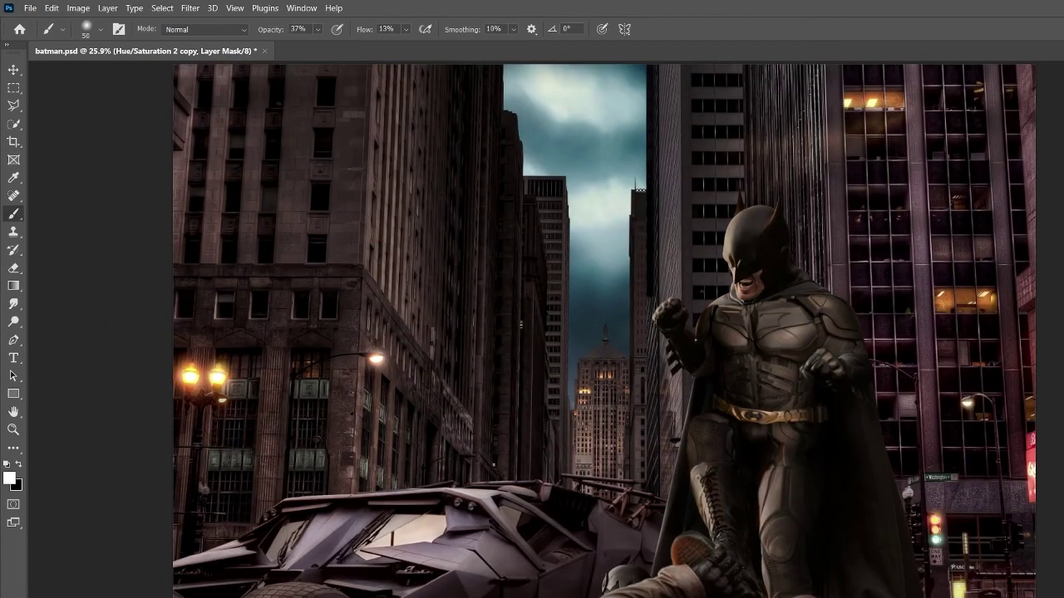
pyautogui.press(']')
pyautogui.press(']')
pyautogui.press(']')
# Apply the Oil Paint filter (Stylization 1.2, Cleanliness 0.3, Scale 0.1) to the Batman layer.
pyautogui.click(190, 7)
pyautogui.click(249, 100)
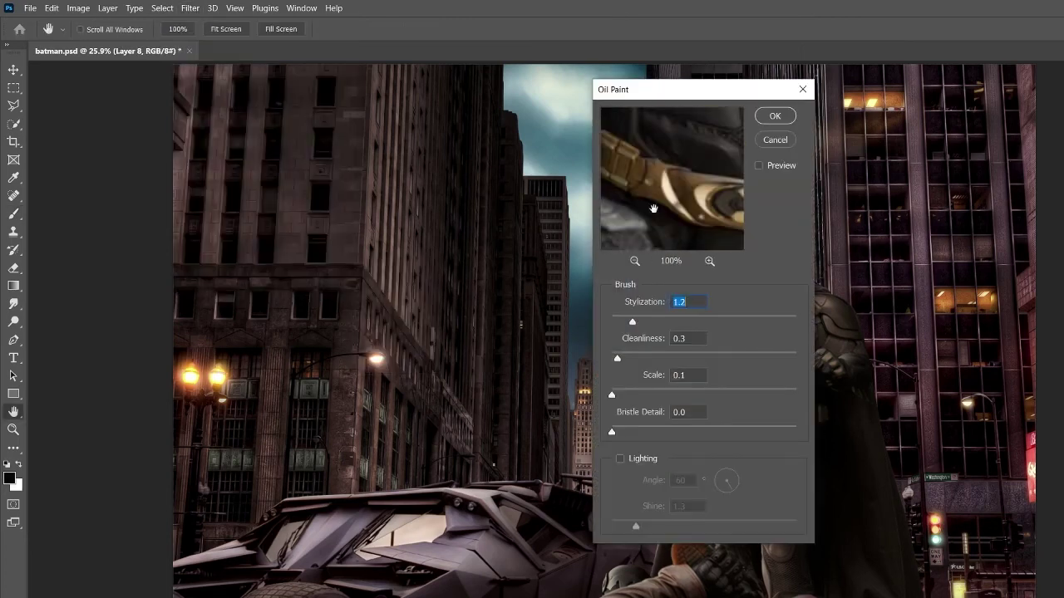
pyautogui.press('Return')
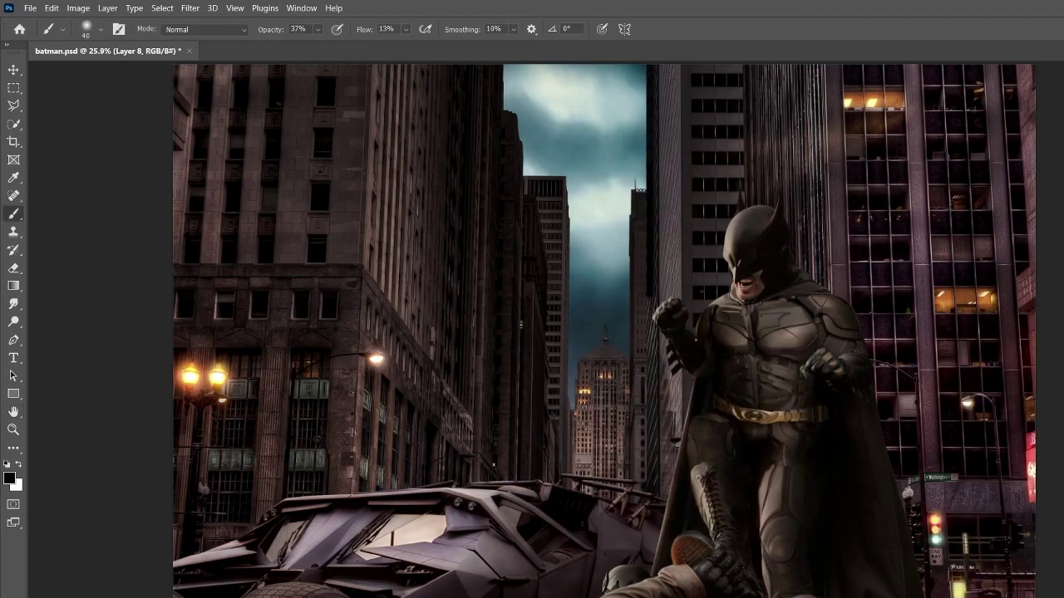
# Zoom in on Batman's upper body, pick the Mixer Brush, and open the Camera Raw Filter.
pyautogui.press('z')
pyautogui.moveTo(728, 283); pyautogui.dragTo(923, 548)
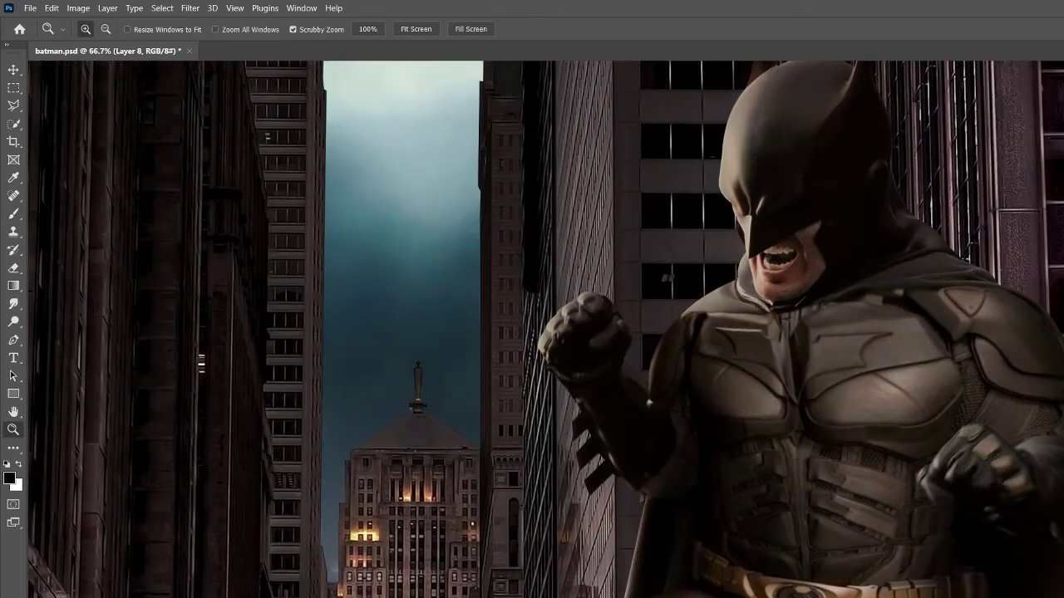
pyautogui.press('b')
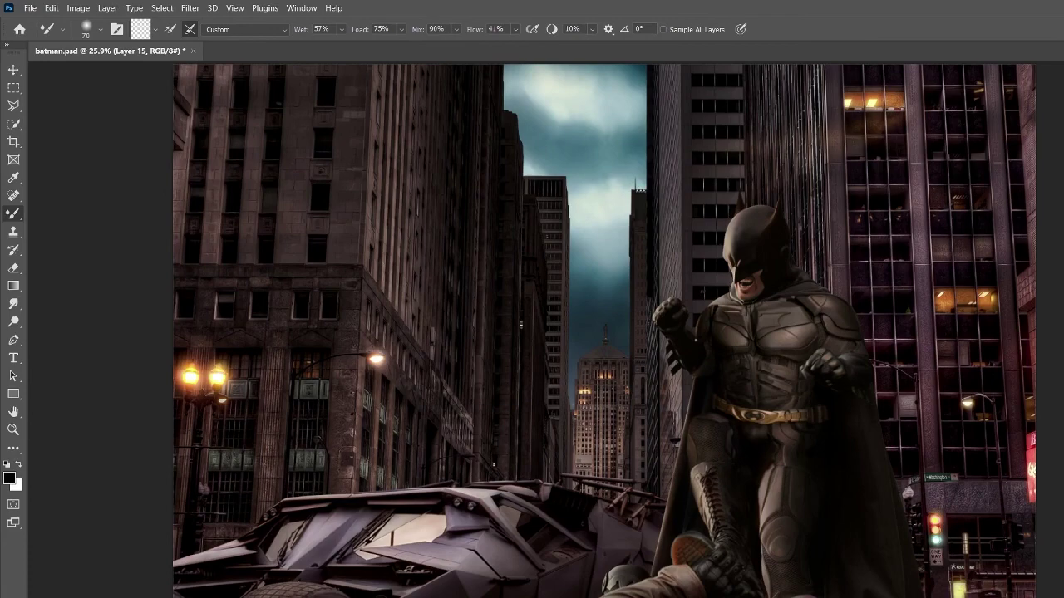
pyautogui.hotkey('ctrl', 'shift', 'a')
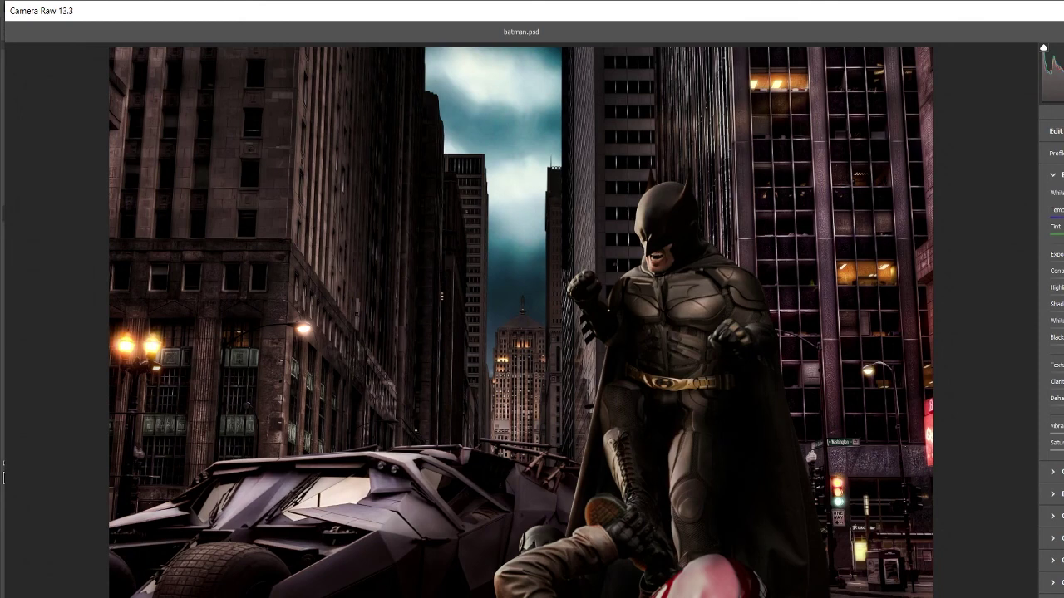
# Adjust Camera Raw's Color Mixer and Color Grading panels toward a cooler purple-blue cast.
pyautogui.click(1052, 515)
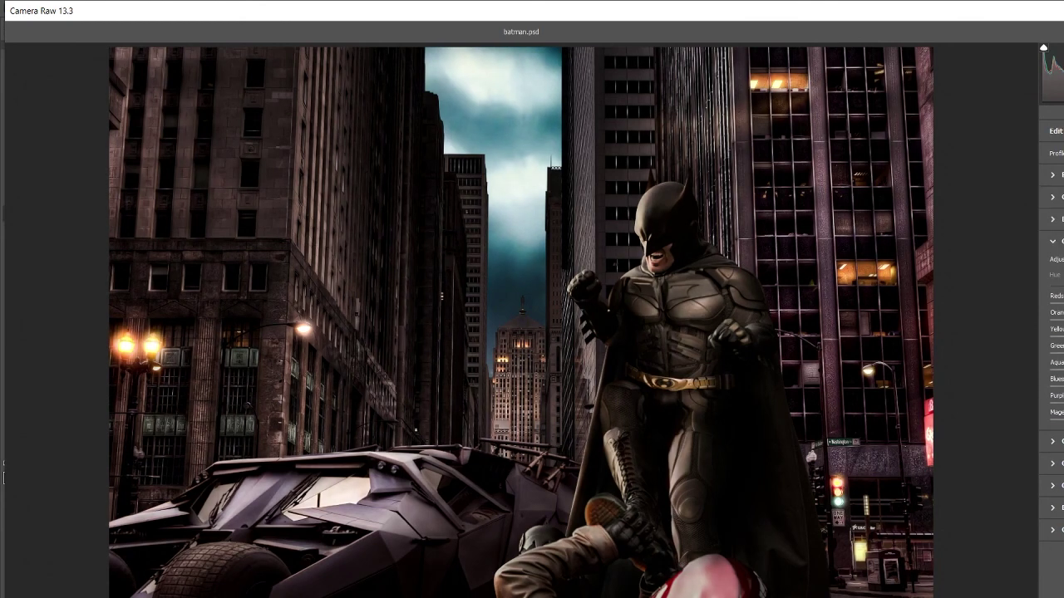
pyautogui.click(1053, 441)
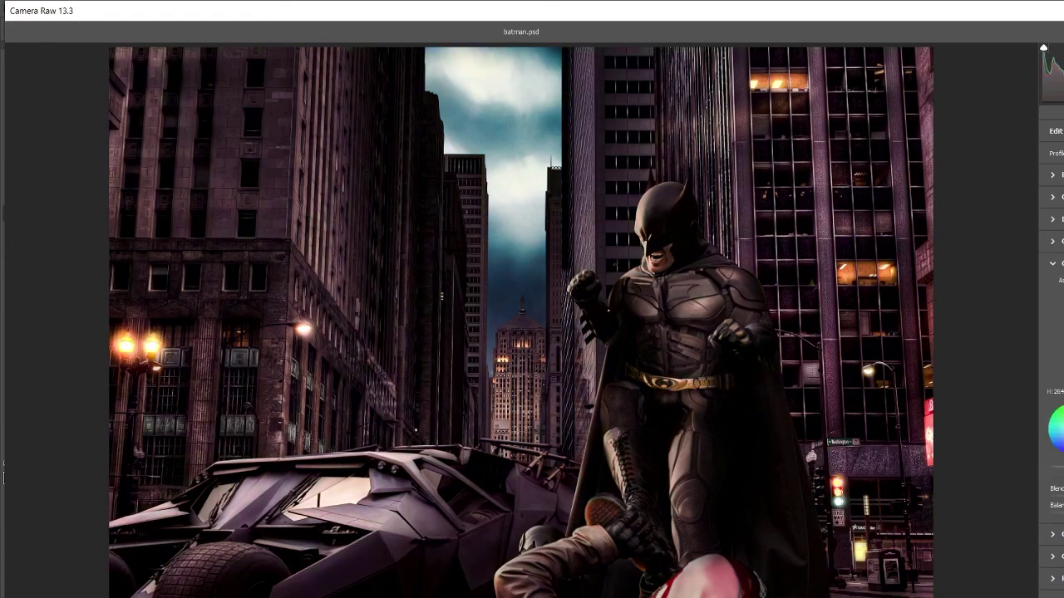